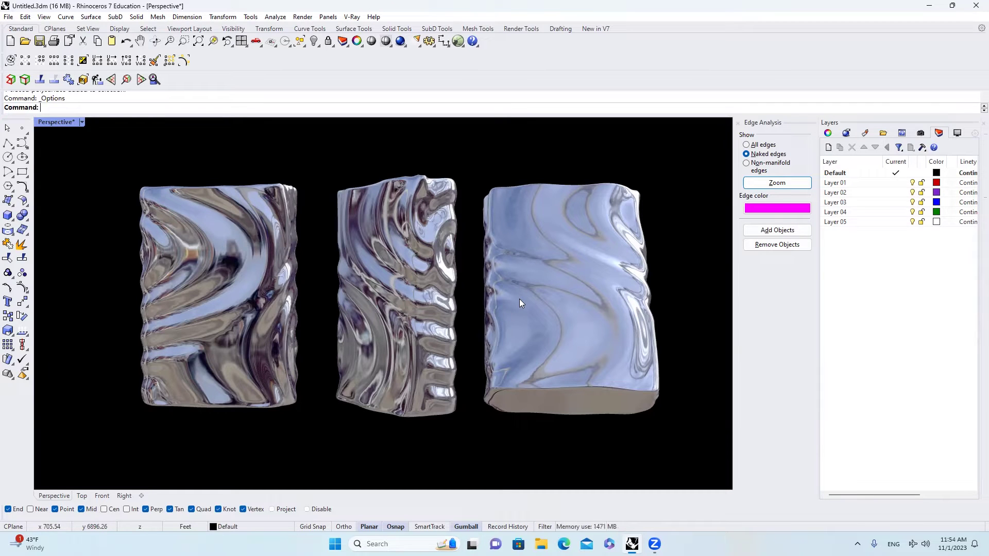
{"action": "right_click_drag", "start_coordinate": [501, 297], "coordinate": [316, 295]}
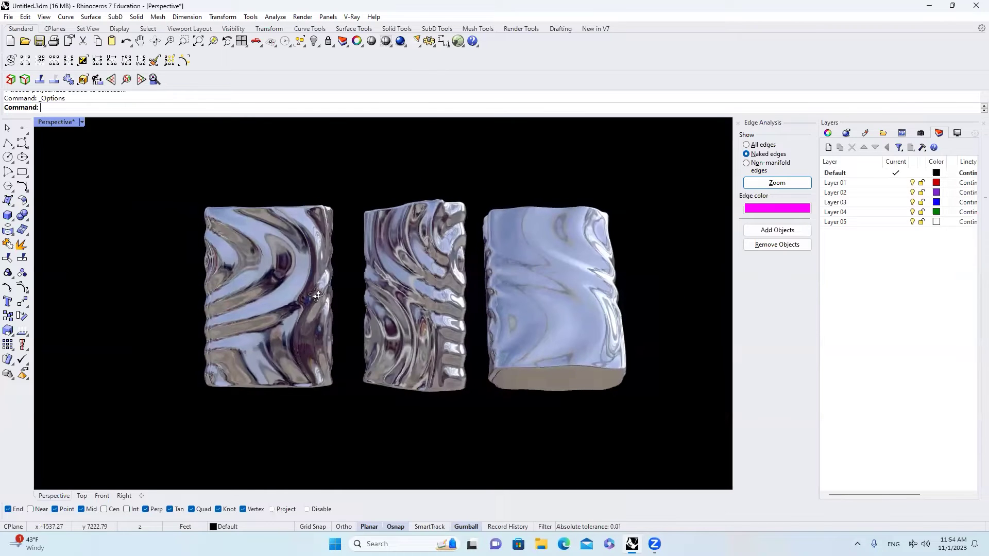
{"action": "mouse_move", "coordinate": [453, 304]}
{"action": "right_mouse_down"}
{"action": "mouse_move", "coordinate": [467, 314]}
{"action": "mouse_move", "coordinate": [462, 307]}
{"action": "right_mouse_up"}
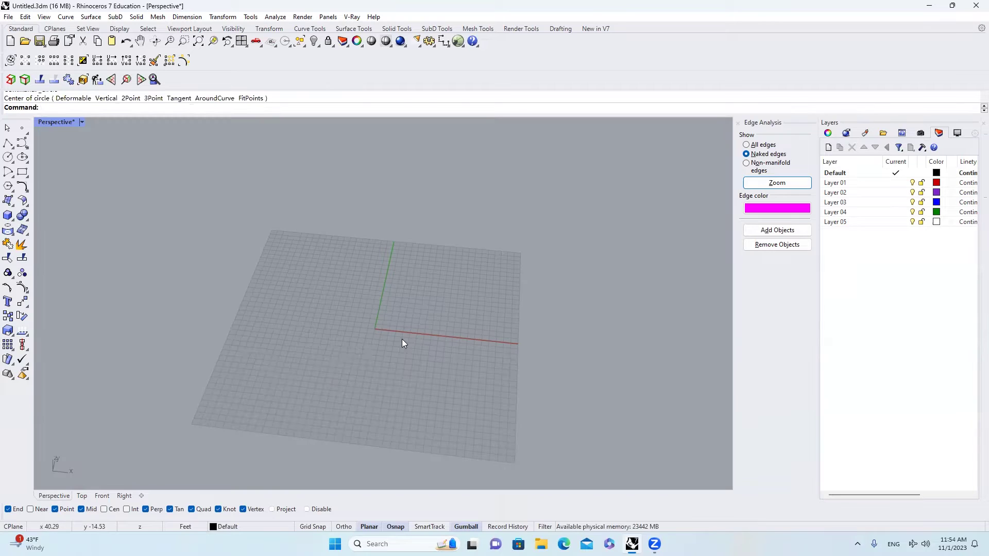
Step: Draw a circle centred on the origin (0) and set the document units to millimeters
{"action": "key", "text": "Return"}
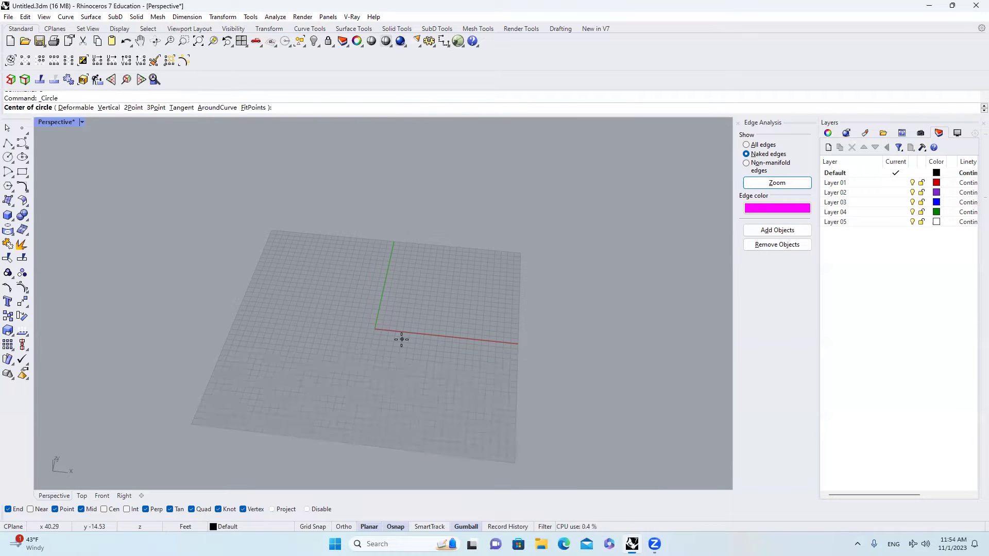
{"action": "type", "text": "0"}
{"action": "key", "text": "Return"}
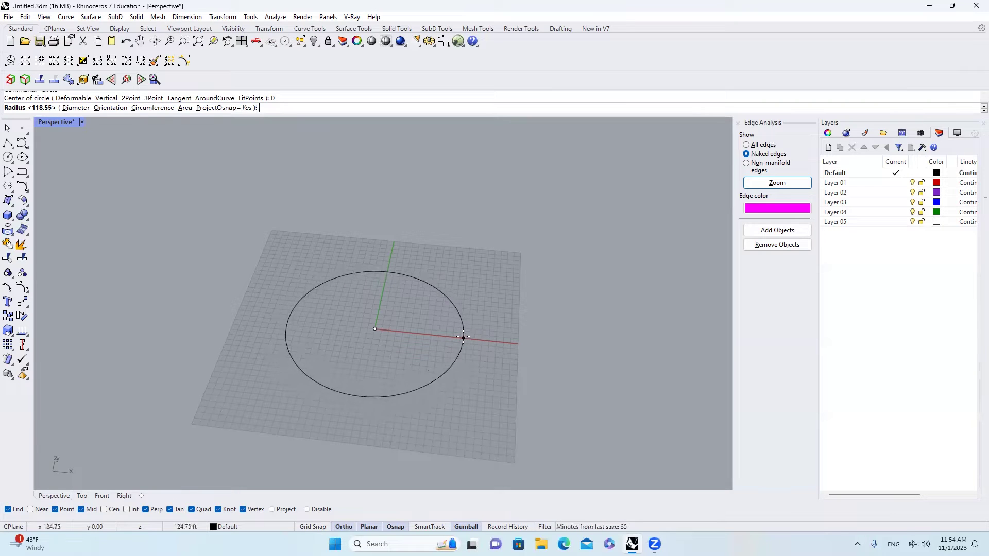
{"action": "left_click", "coordinate": [503, 337]}
{"action": "left_click", "coordinate": [193, 527]}
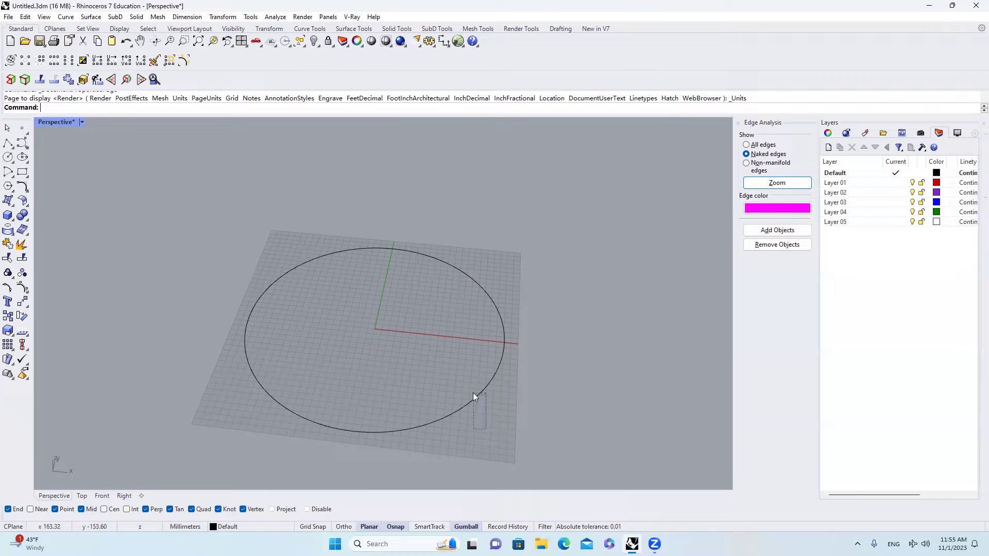
Step: Rebuild the circle with a point count of 8 and degree 4, deleting the input curve
{"action": "left_click_drag", "start_coordinate": [466, 383], "coordinate": [466, 383]}
{"action": "scroll", "coordinate": [466, 383], "scroll_direction": "down", "scroll_amount": 3}
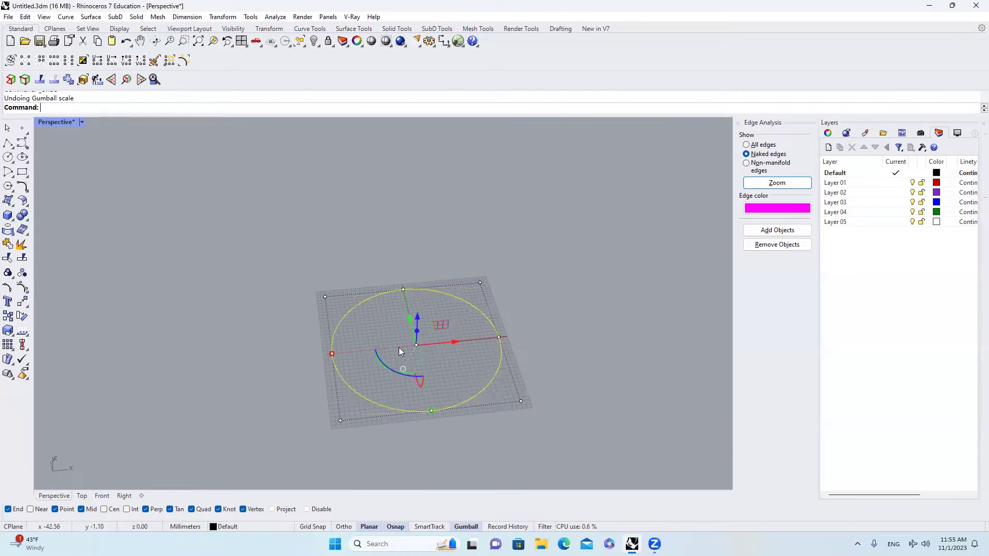
{"action": "type", "text": "rebuild"}
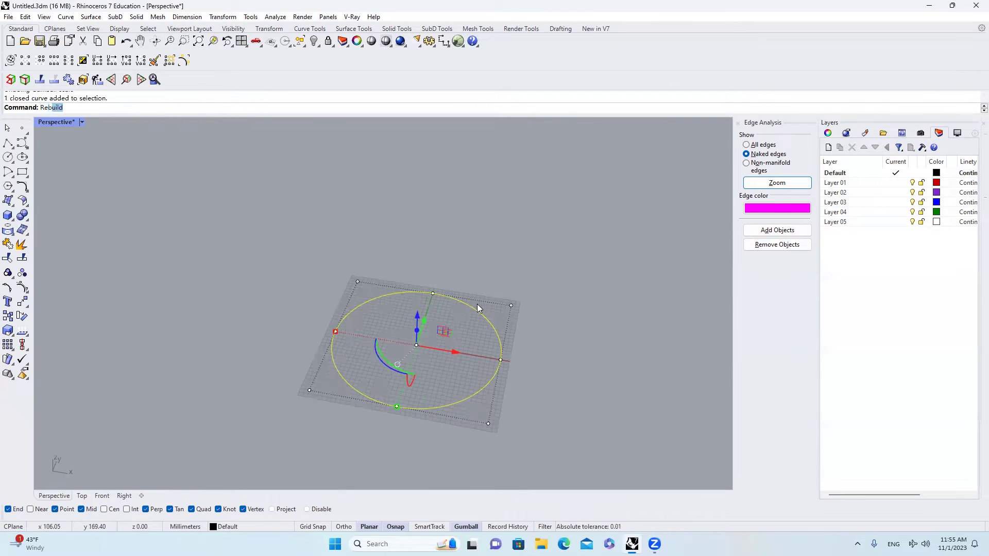
{"action": "key", "text": "Return"}
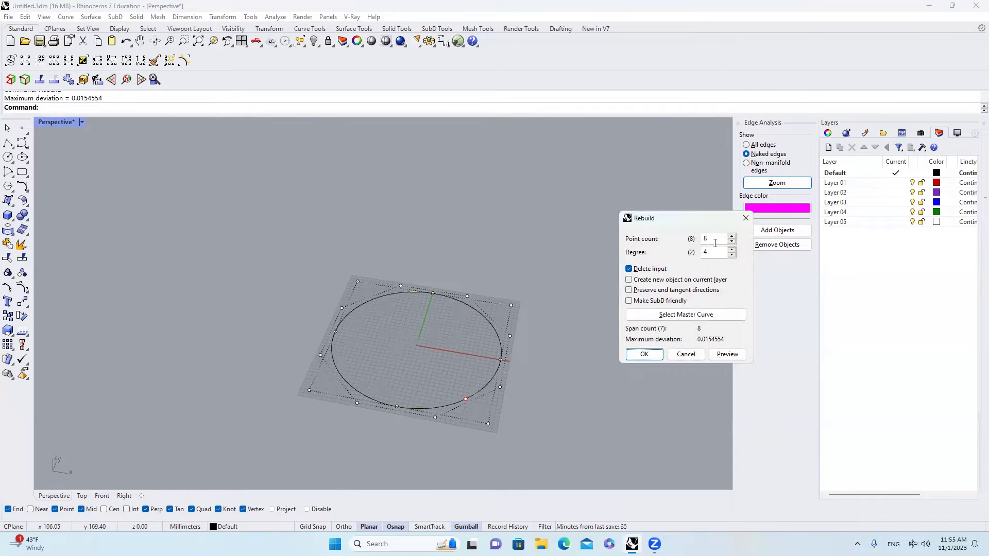
{"action": "left_click", "coordinate": [647, 356]}
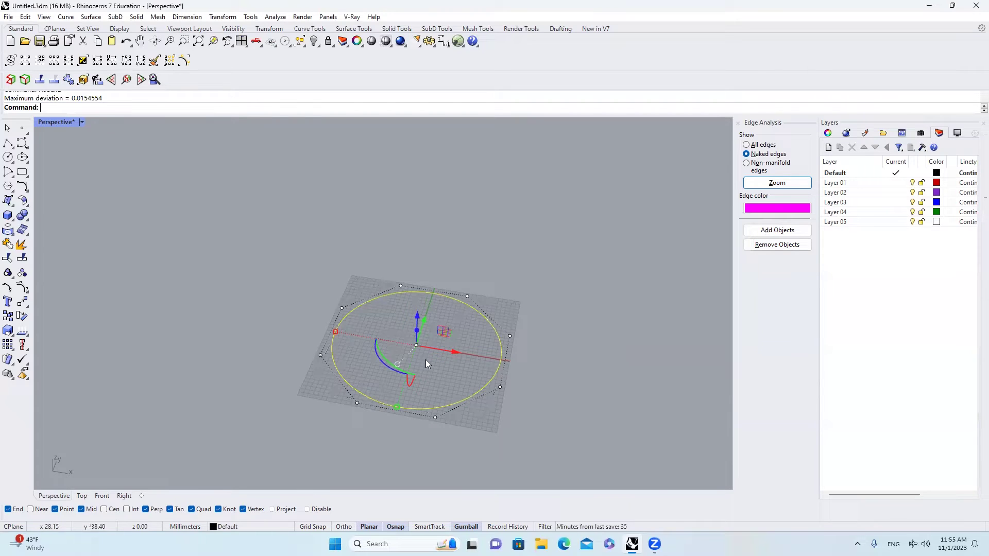
Step: Stretch the circle along the X axis and widen its end control points to form an elongated rounded rectangle
{"action": "right_click_drag", "start_coordinate": [425, 359], "coordinate": [459, 360]}
{"action": "left_click_drag", "start_coordinate": [327, 347], "coordinate": [250, 349]}
{"action": "key", "text": "ctrl+z"}
{"action": "left_click_drag", "start_coordinate": [327, 348], "coordinate": [258, 349]}
{"action": "left_click_drag", "start_coordinate": [314, 254], "coordinate": [525, 439]}
{"action": "left_click_drag", "start_coordinate": [350, 344], "coordinate": [270, 348]}
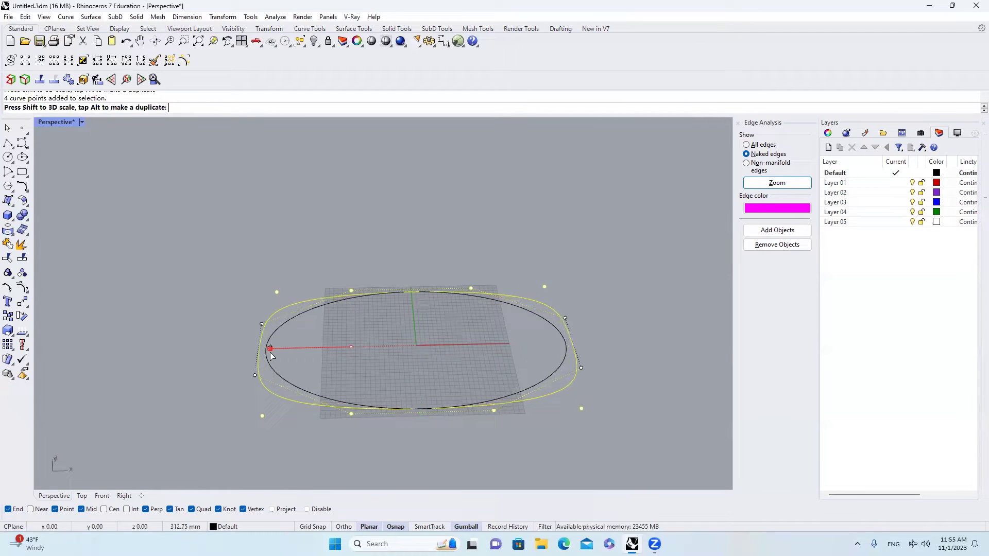
{"action": "left_click", "coordinate": [431, 338]}
Step: Duplicate the rounded rectangular curve straight up along Z as the vessel's upper profile
{"action": "scroll", "coordinate": [431, 363], "scroll_direction": "down", "scroll_amount": 3}
{"action": "left_click", "coordinate": [430, 364]}
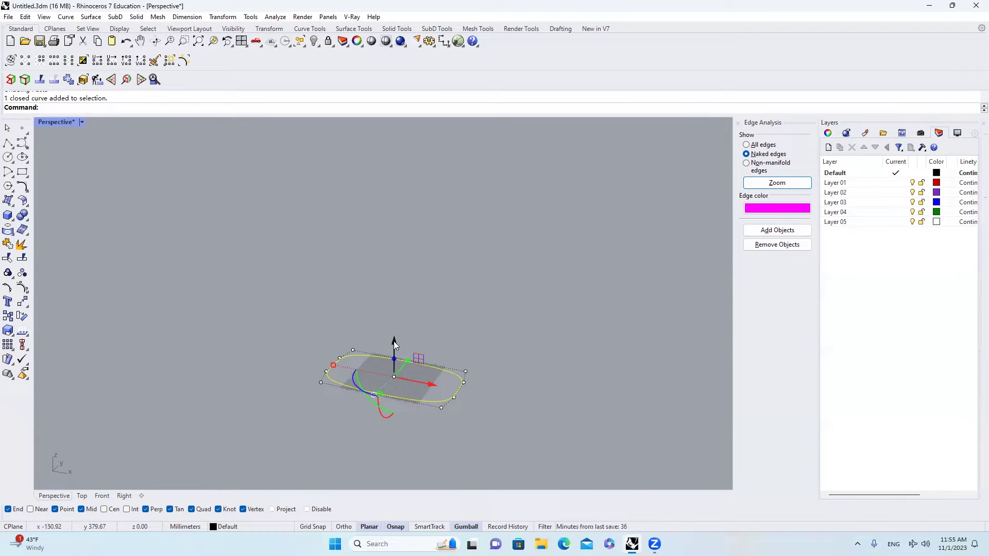
{"action": "left_click_drag", "start_coordinate": [394, 341], "coordinate": [402, 185]}
Step: Loft the lower and upper curves using the Normal style and Do not simplify
{"action": "key", "text": "ctrl+a"}
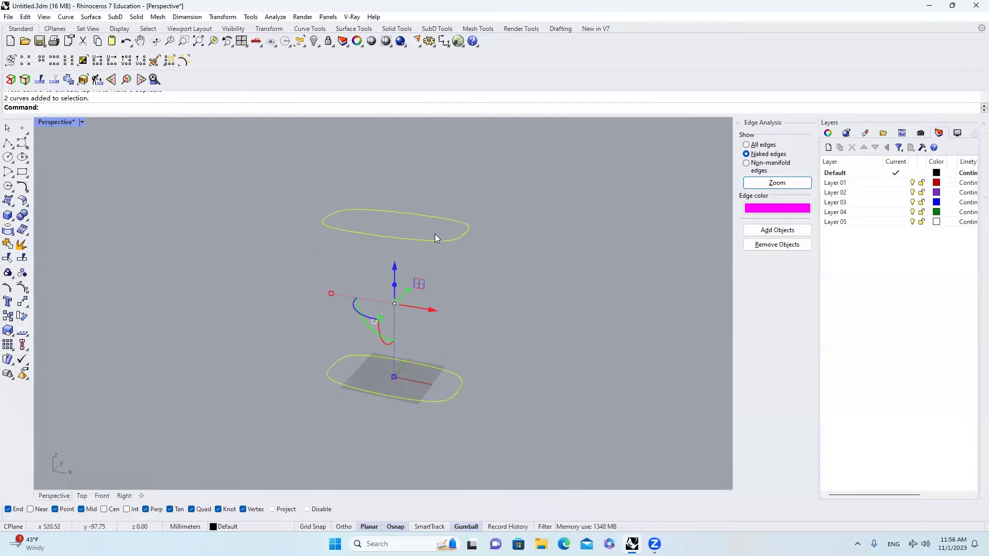
{"action": "right_click_drag", "start_coordinate": [435, 235], "coordinate": [441, 262]}
{"action": "scroll", "coordinate": [460, 283], "scroll_direction": "up", "scroll_amount": 4}
{"action": "type", "text": "loft"}
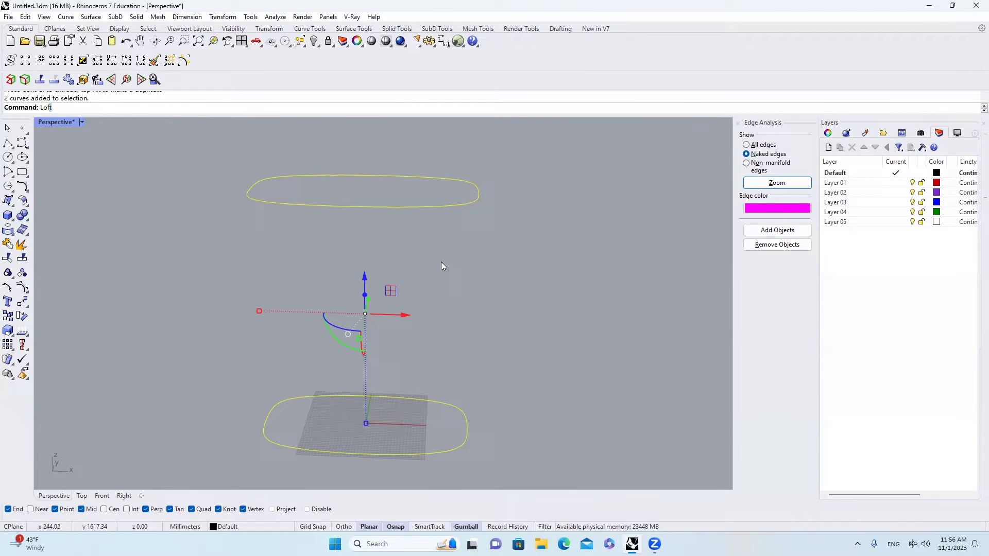
{"action": "key", "text": "Return"}
{"action": "key", "text": "Return"}
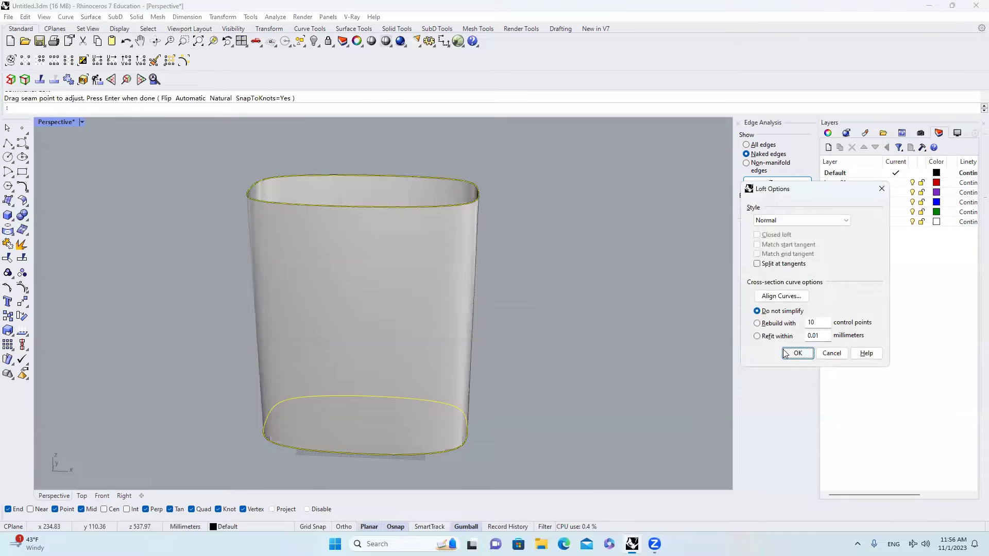
{"action": "left_click", "coordinate": [789, 353]}
Step: Unroll the lofted surface into a flat surface with UnrollSrf, without including any curves or points
{"action": "type", "text": "UNrollSrf"}
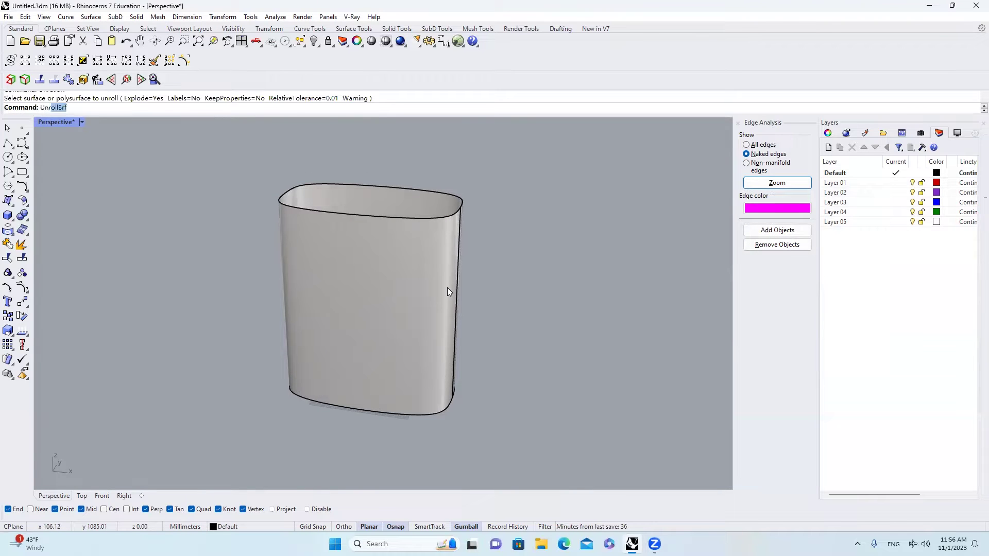
{"action": "key", "text": "Return"}
{"action": "left_click", "coordinate": [426, 304]}
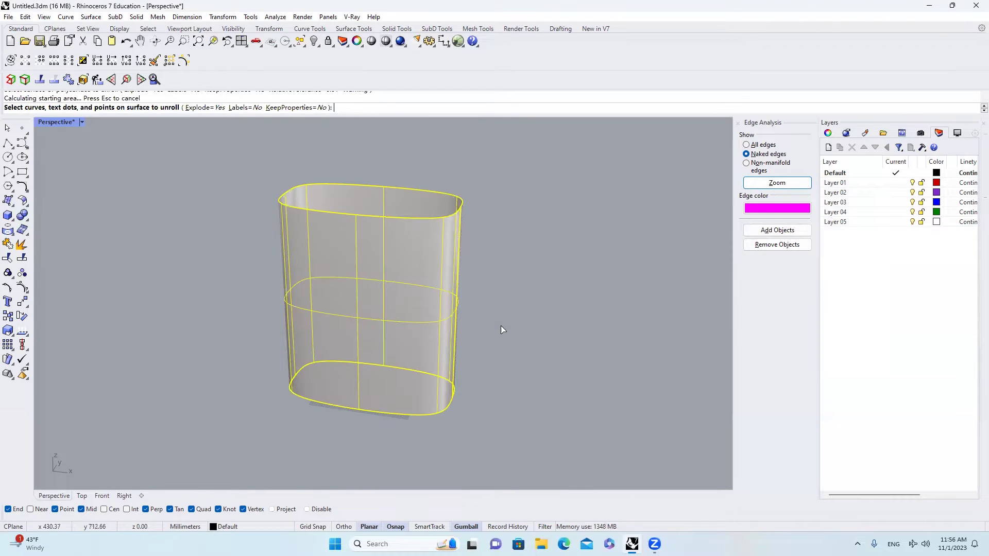
{"action": "scroll", "coordinate": [499, 325], "scroll_direction": "down", "scroll_amount": 2}
{"action": "key", "text": "Return"}
Step: Move the unrolled surface clear of the vessel and rotate it so its long side runs along the X axis
{"action": "right_click_drag", "start_coordinate": [496, 328], "coordinate": [480, 357]}
{"action": "left_click", "coordinate": [484, 328]}
{"action": "left_click_drag", "start_coordinate": [458, 356], "coordinate": [499, 378]}
{"action": "scroll", "coordinate": [516, 388], "scroll_direction": "up", "scroll_amount": 3}
{"action": "mouse_move", "coordinate": [516, 388]}
{"action": "right_mouse_down"}
{"action": "mouse_move", "coordinate": [529, 361]}
{"action": "mouse_move", "coordinate": [527, 372]}
{"action": "right_mouse_up"}
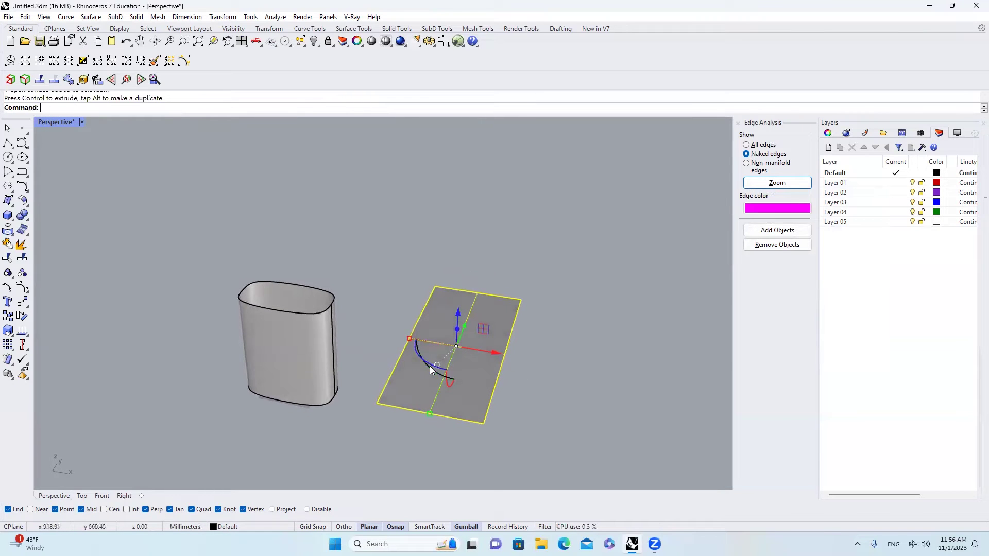
{"action": "left_click_drag", "start_coordinate": [431, 364], "coordinate": [398, 312]}
{"action": "right_click_drag", "start_coordinate": [452, 336], "coordinate": [480, 371]}
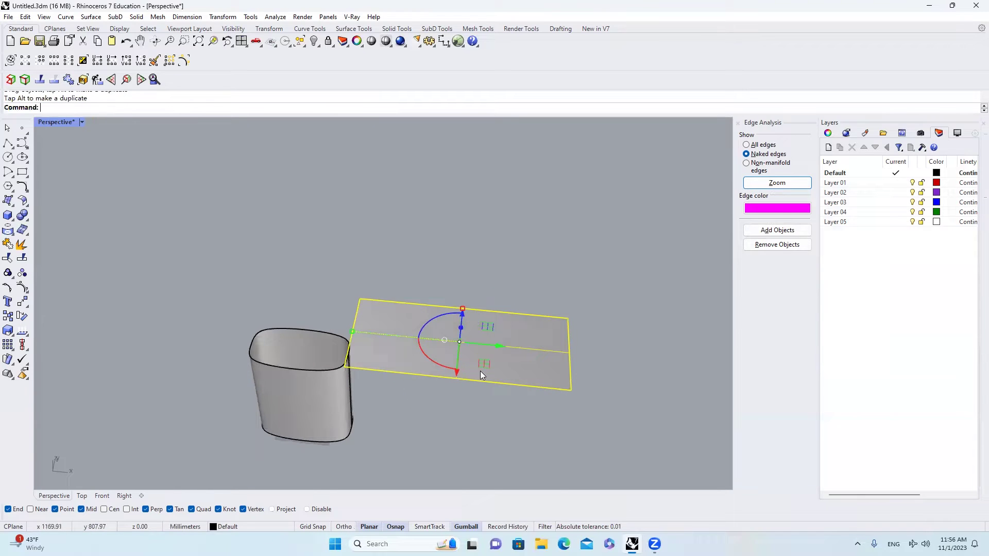
{"action": "left_click_drag", "start_coordinate": [487, 346], "coordinate": [549, 419]}
{"action": "scroll", "coordinate": [384, 339], "scroll_direction": "down", "scroll_amount": 6}
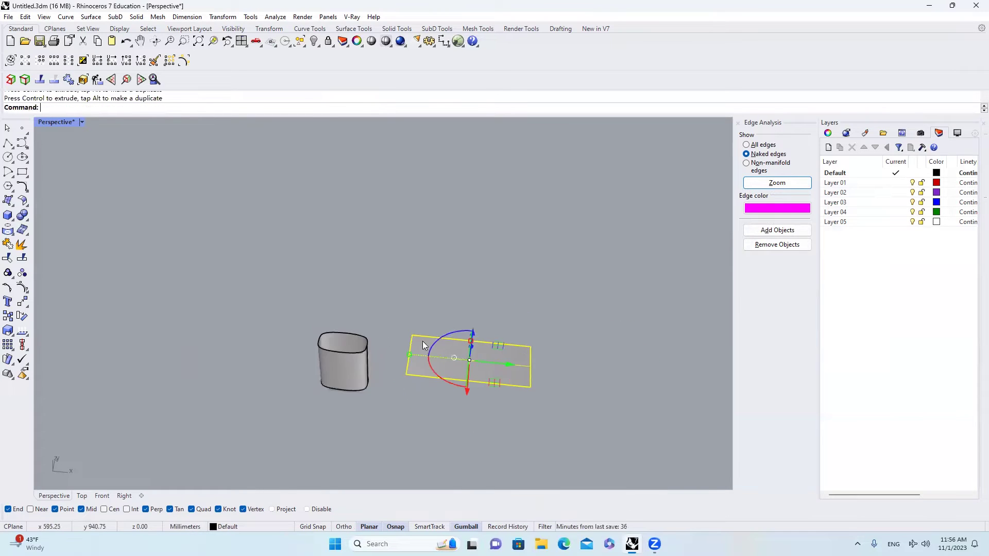
Step: Extract the border of the unrolled surface and delete the surface, keeping the rectangular outline
{"action": "scroll", "coordinate": [500, 365], "scroll_direction": "up", "scroll_amount": 8}
{"action": "right_click_drag", "start_coordinate": [506, 369], "coordinate": [517, 357]}
{"action": "scroll", "coordinate": [454, 357], "scroll_direction": "down", "scroll_amount": 4}
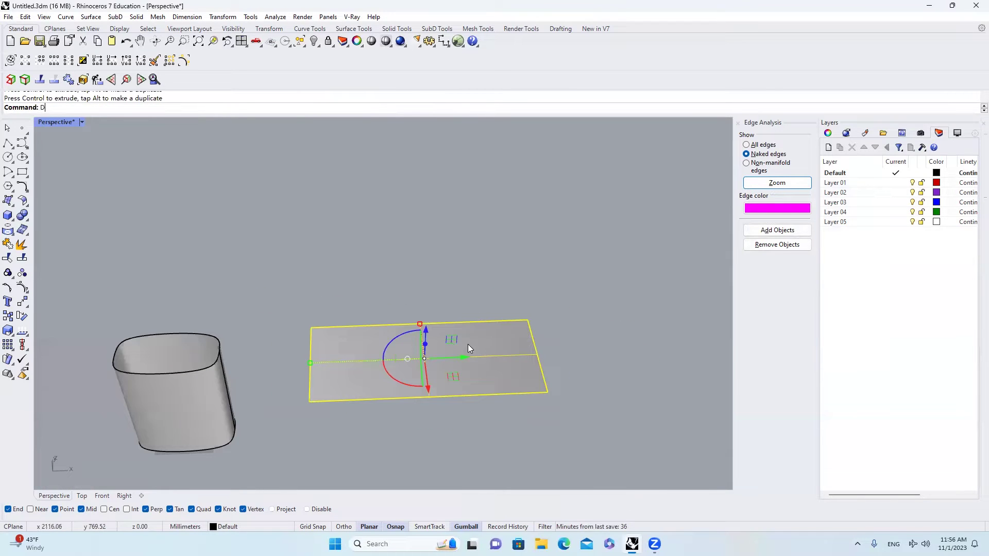
{"action": "key", "text": "Return"}
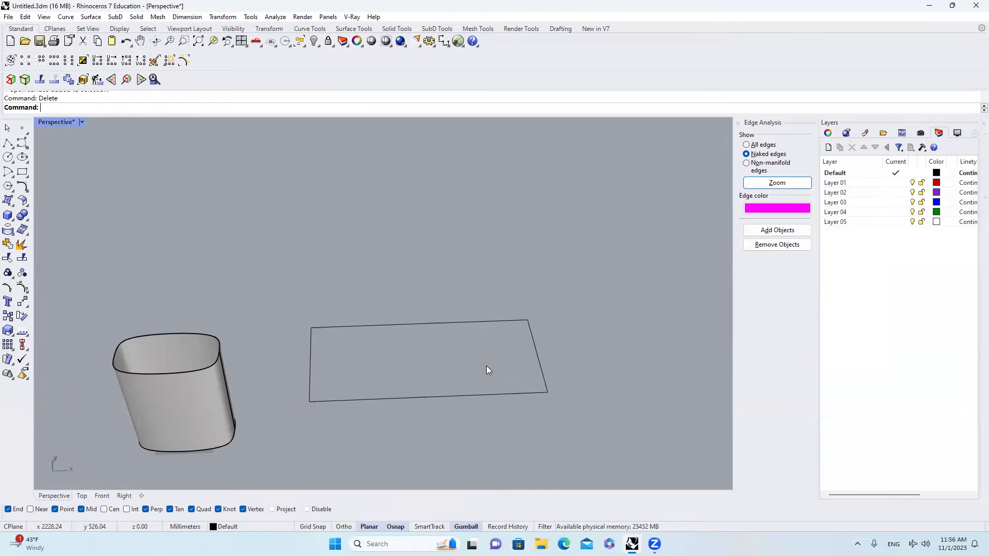
Step: Launch Grasshopper and place its window beside the model so the rectangle stays in view
{"action": "type", "text": "Grasshopper"}
{"action": "key", "text": "Return"}
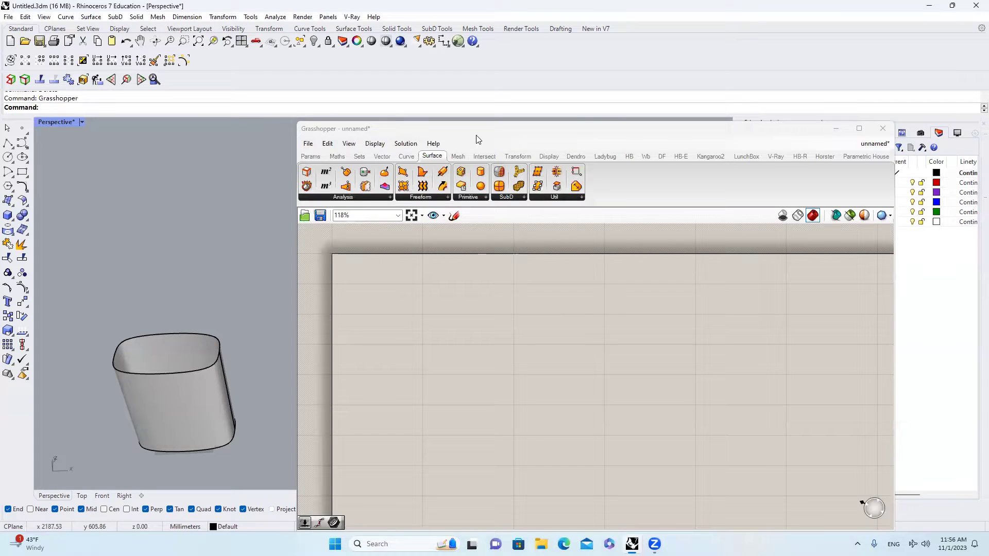
{"action": "left_click_drag", "start_coordinate": [478, 139], "coordinate": [755, 146]}
Step: Add a Surface parameter to the Grasshopper canvas and assign the rectangular outline to it
{"action": "left_click_drag", "start_coordinate": [399, 359], "coordinate": [345, 297]}
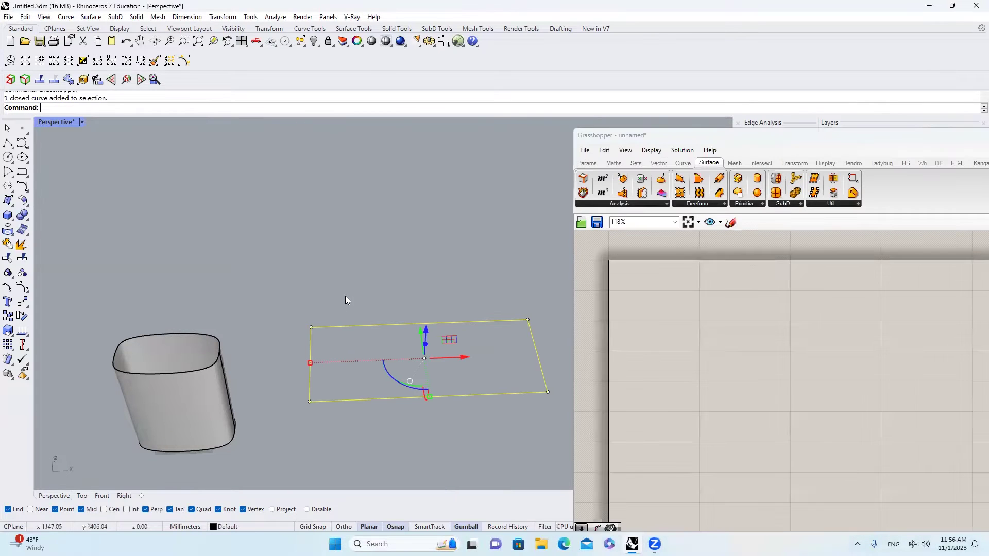
{"action": "left_click", "coordinate": [587, 162]}
{"action": "left_click_drag", "start_coordinate": [616, 178], "coordinate": [690, 305]}
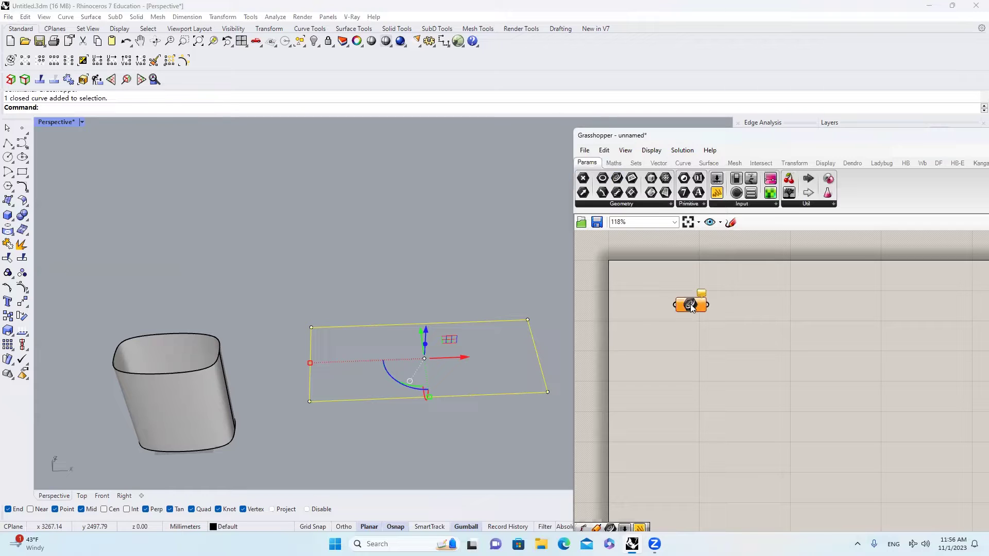
{"action": "right_click", "coordinate": [691, 306]}
{"action": "left_click", "coordinate": [722, 444]}
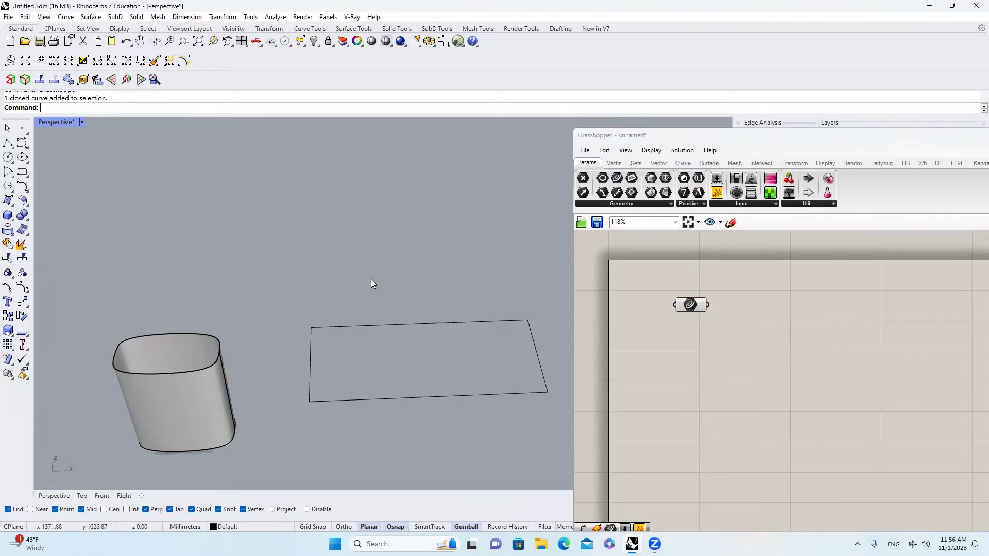
Step: Place three scattered point objects inside the rectangle in the Rhino viewport
{"action": "left_click", "coordinate": [21, 128]}
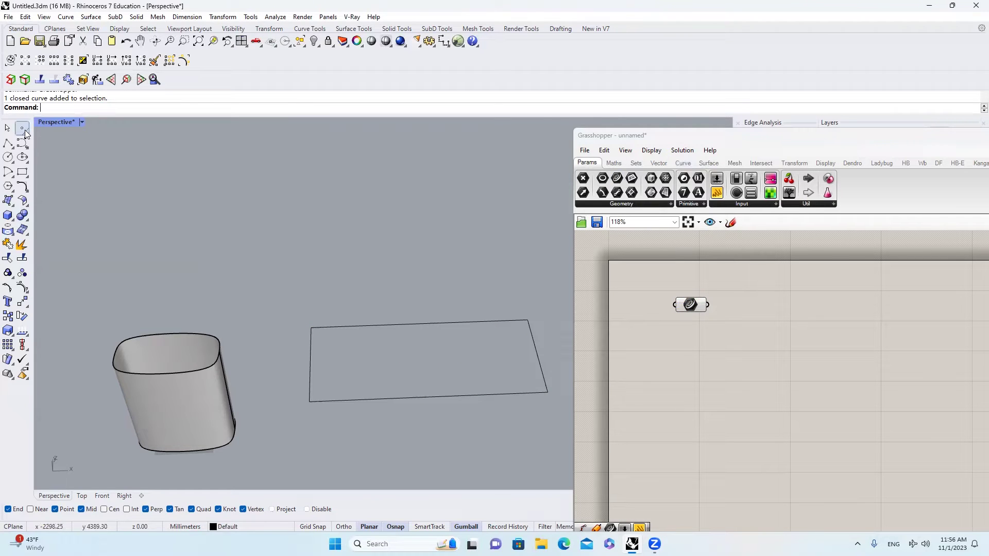
{"action": "left_click", "coordinate": [353, 349]}
{"action": "key", "text": "Return"}
{"action": "left_click", "coordinate": [408, 375]}
{"action": "key", "text": "Return"}
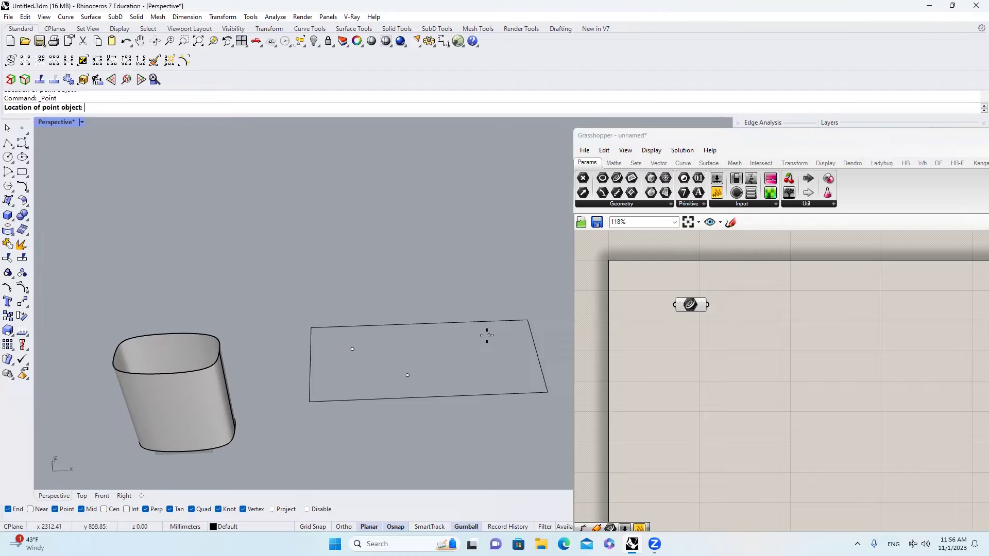
{"action": "left_click", "coordinate": [482, 344]}
Step: Add a Point parameter referencing the three points and arrange the Surface parameter below it
{"action": "left_click_drag", "start_coordinate": [340, 311], "coordinate": [511, 422]}
{"action": "left_click_drag", "start_coordinate": [583, 178], "coordinate": [689, 337]}
{"action": "right_click", "coordinate": [689, 338]}
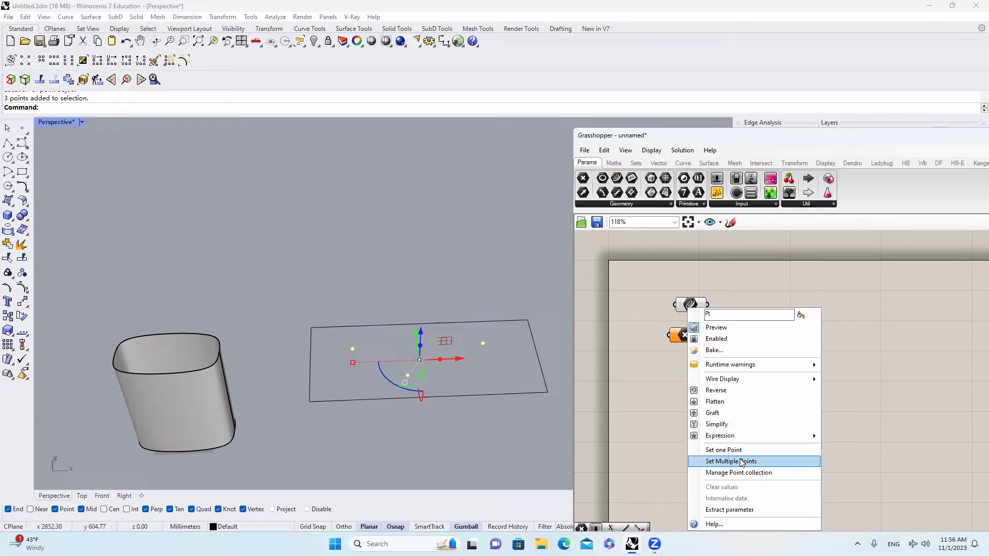
{"action": "left_click", "coordinate": [742, 463]}
{"action": "left_click_drag", "start_coordinate": [694, 311], "coordinate": [694, 379]}
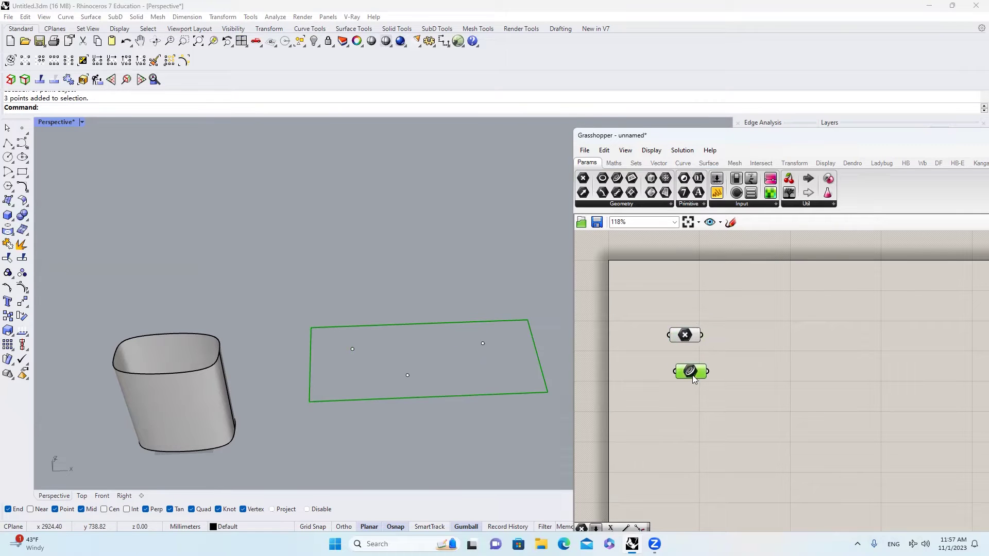
Step: Add a Divide Surface component and connect the Surface parameter to its S input
{"action": "right_click_drag", "start_coordinate": [736, 355], "coordinate": [721, 335]}
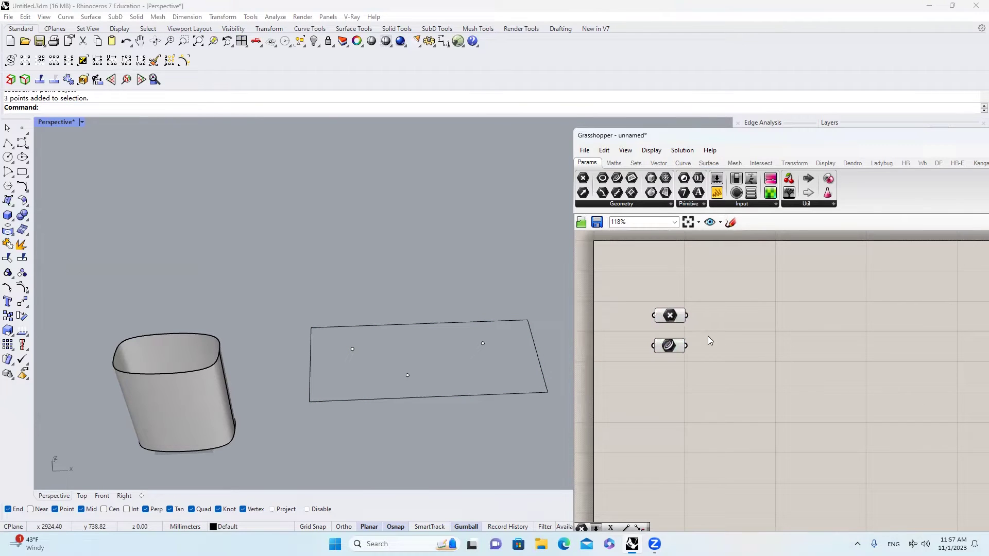
{"action": "left_click", "coordinate": [709, 162]}
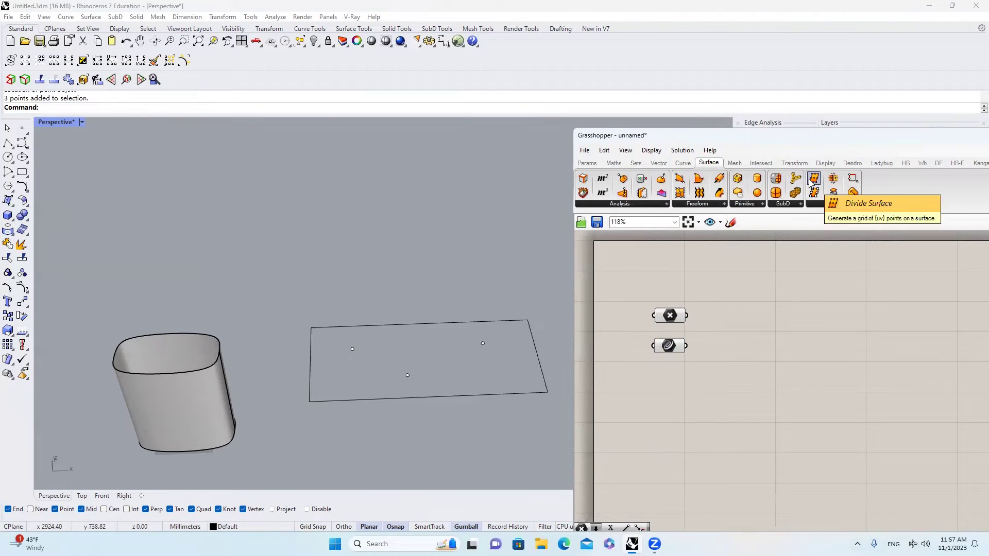
{"action": "left_click_drag", "start_coordinate": [810, 183], "coordinate": [788, 383]}
{"action": "left_click_drag", "start_coordinate": [687, 345], "coordinate": [768, 371]}
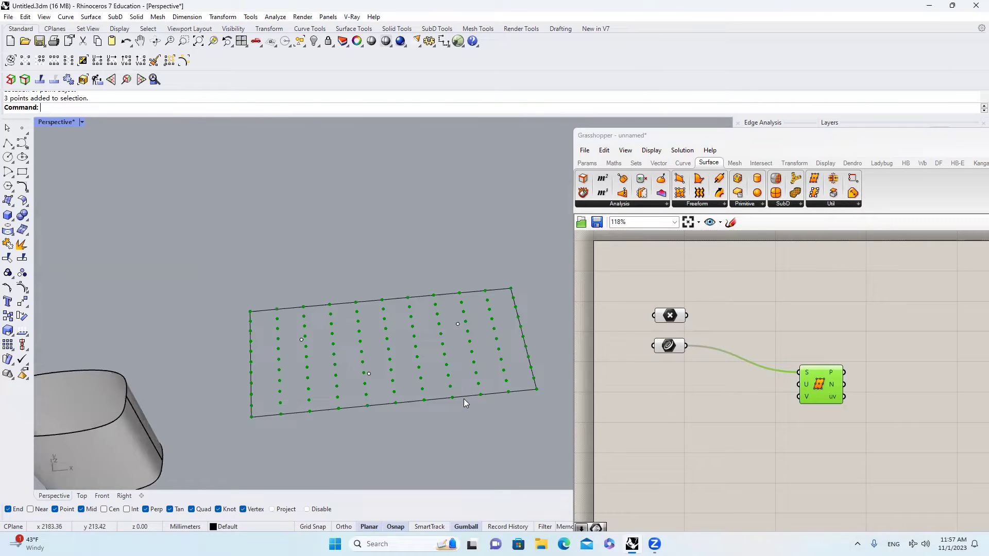
{"action": "left_click", "coordinate": [464, 399]}
{"action": "type", "text": "taper"}
{"action": "key", "text": "Return"}
{"action": "left_click", "coordinate": [251, 417]}
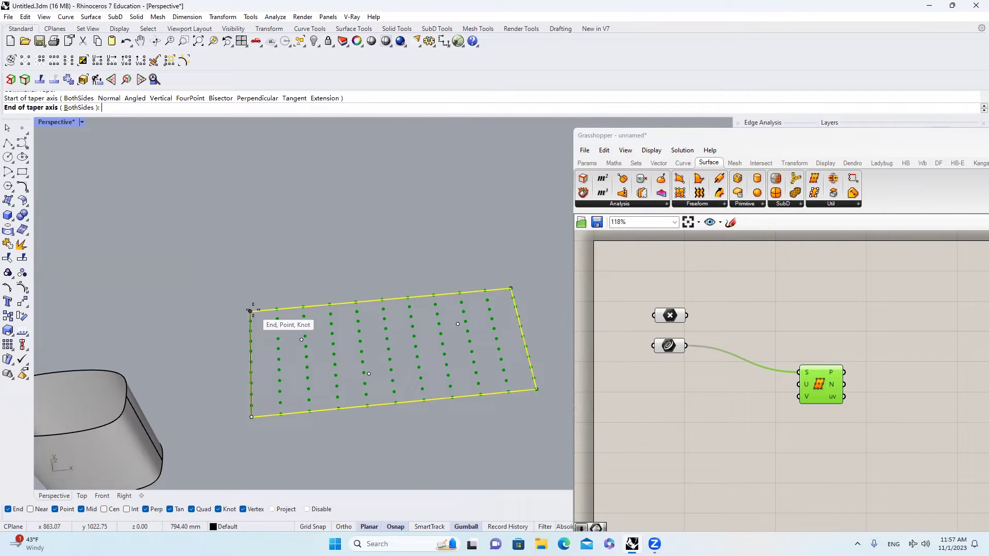
{"action": "key", "text": "Escape"}
{"action": "key", "text": "Escape"}
Step: Add a number slider with the side ratio 18/8 (2.250) below the Surface parameter
{"action": "right_click_drag", "start_coordinate": [759, 379], "coordinate": [741, 349]}
{"action": "double_click", "coordinate": [712, 374]}
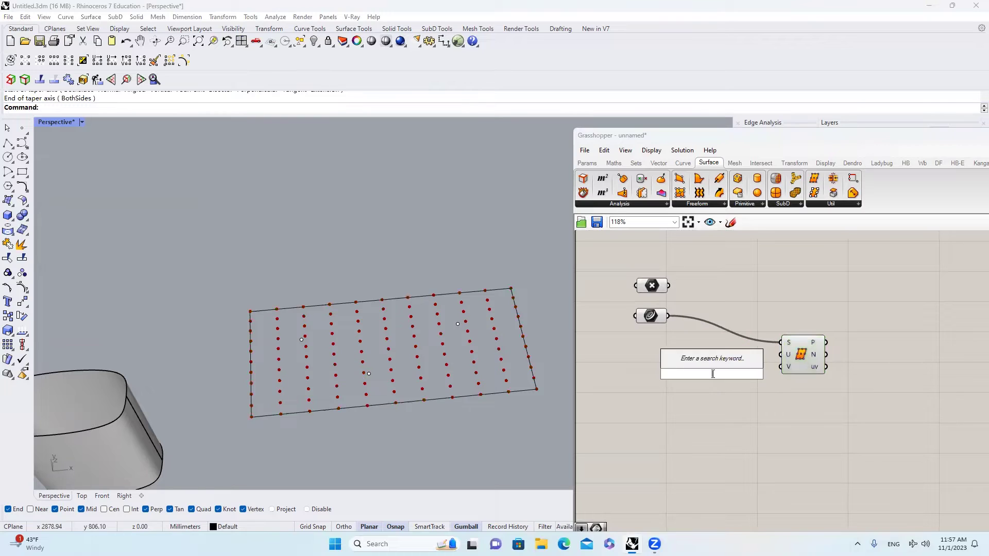
{"action": "type", "text": "18"}
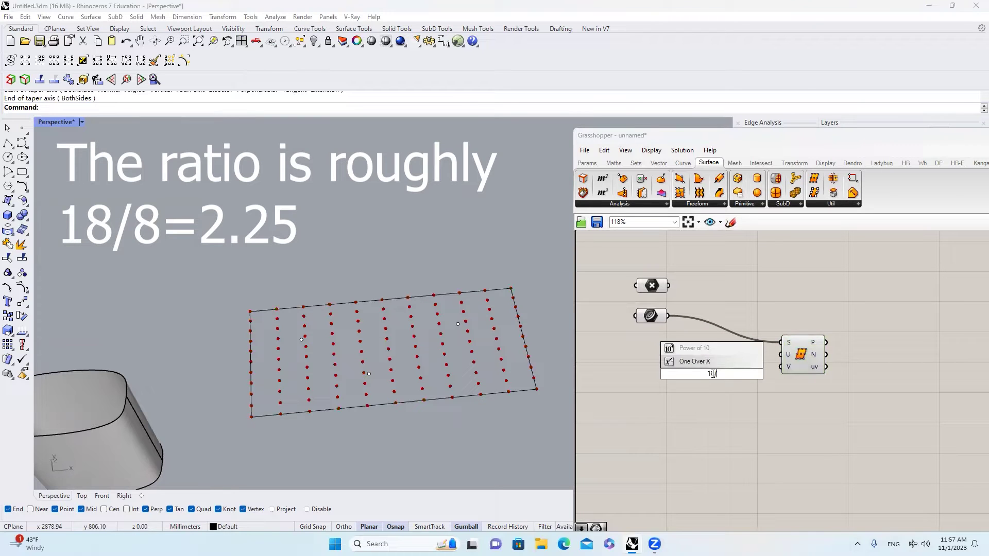
{"action": "type", "text": "/8"}
{"action": "key", "text": "Return"}
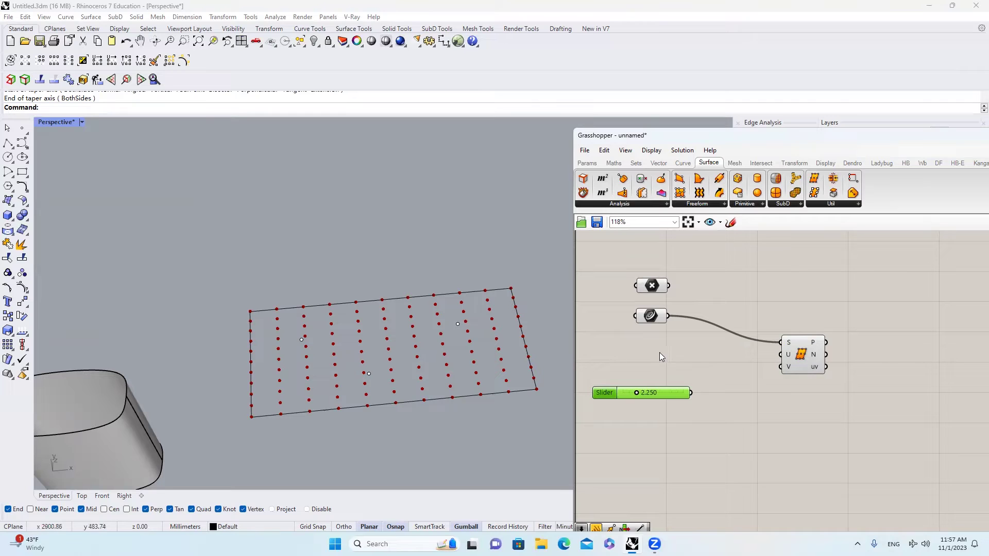
Step: Add a number slider set to 22 and connect it to the V input of Divide Surface
{"action": "double_click", "coordinate": [705, 359]}
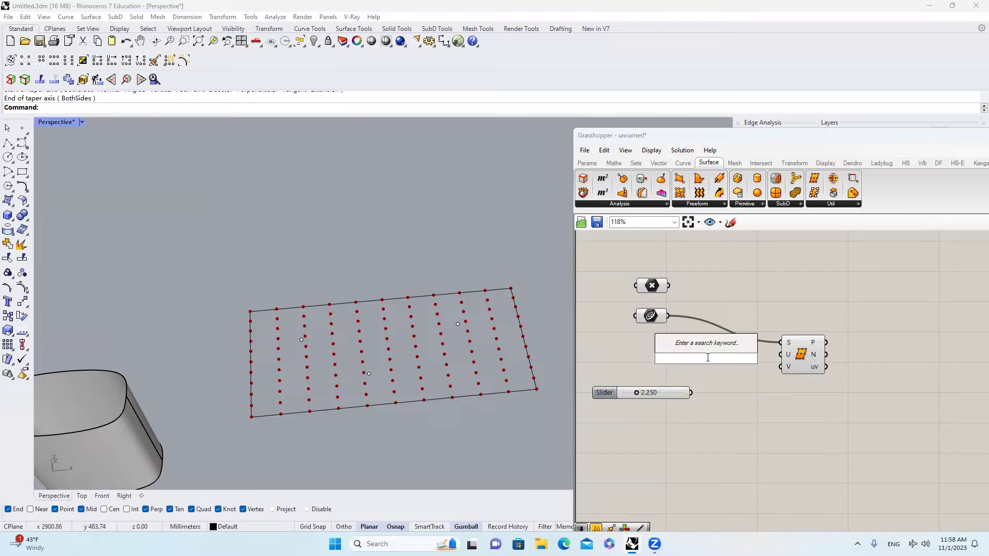
{"action": "type", "text": "22"}
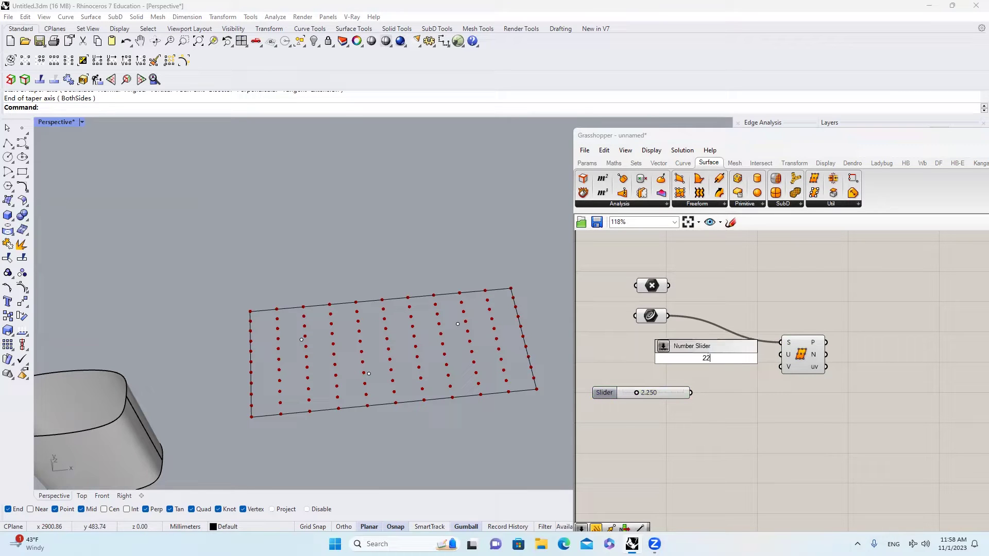
{"action": "key", "text": "Return"}
{"action": "left_click_drag", "start_coordinate": [720, 366], "coordinate": [781, 366]}
Step: Add a Multiplication component, feed it the 22 and 2.250 sliders, and connect its result to Divide Surface's U input
{"action": "double_click", "coordinate": [774, 425]}
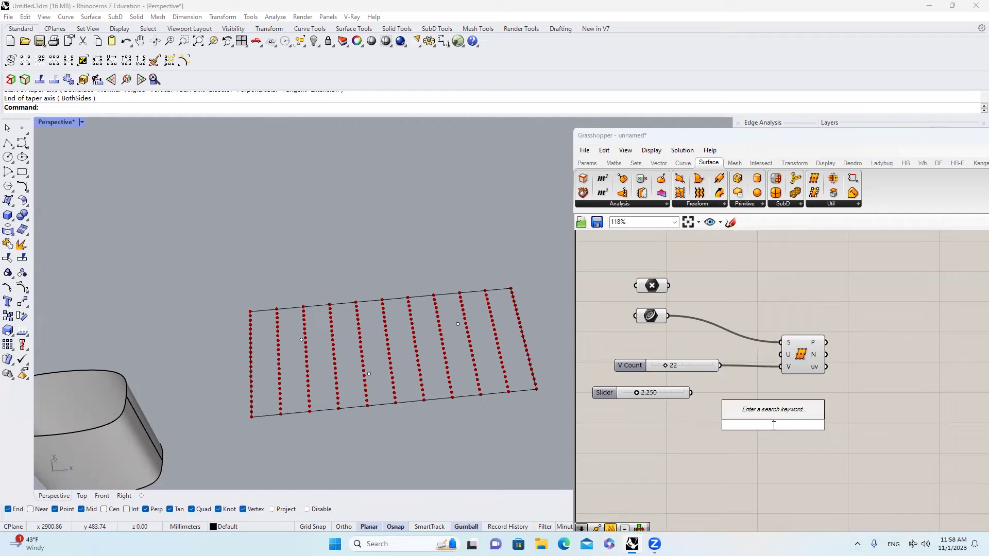
{"action": "type", "text": "mu"}
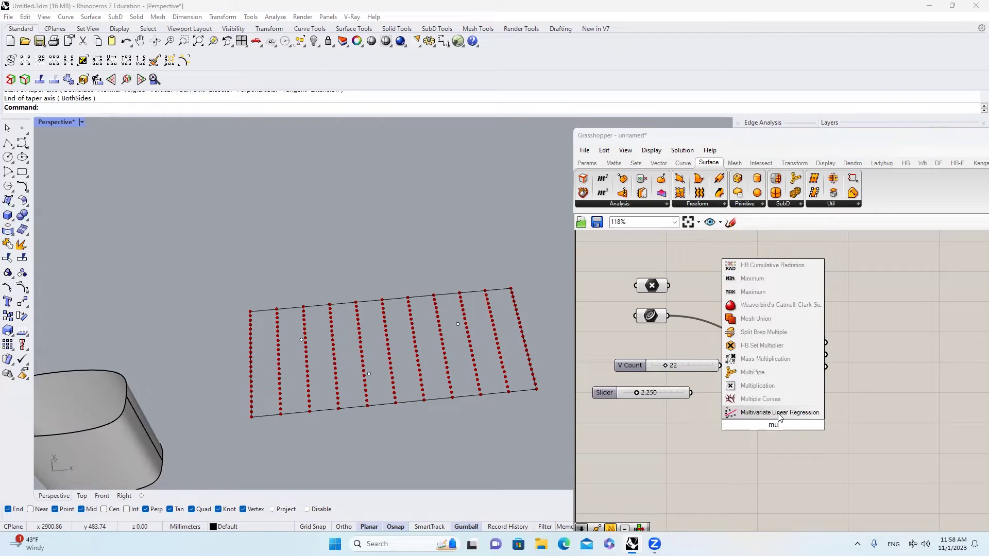
{"action": "left_click", "coordinate": [757, 386]}
{"action": "left_click_drag", "start_coordinate": [718, 365], "coordinate": [754, 419]}
{"action": "left_click_drag", "start_coordinate": [690, 391], "coordinate": [781, 354]}
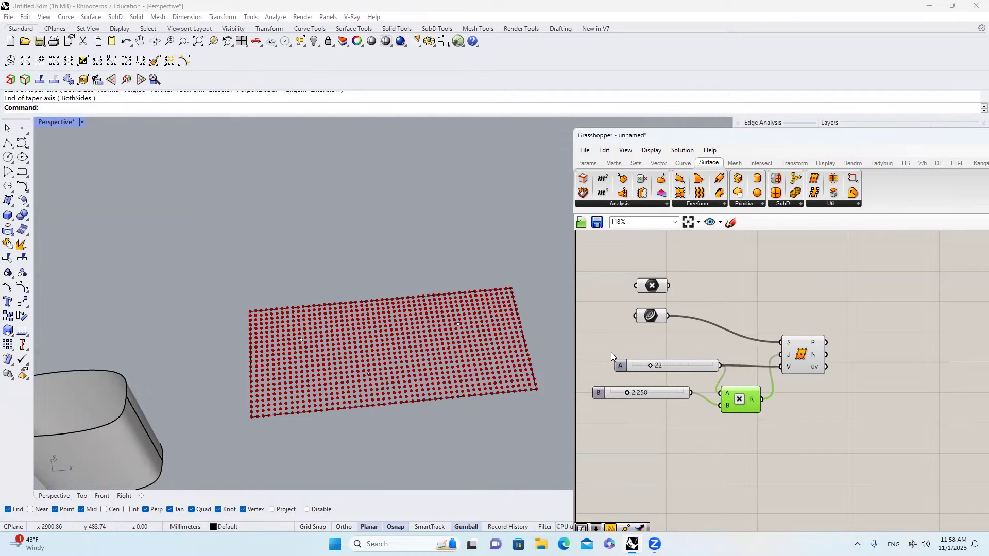
Step: Set the V count slider to 12 and reposition the Divide Surface component
{"action": "right_click_drag", "start_coordinate": [464, 307], "coordinate": [454, 360]}
{"action": "scroll", "coordinate": [456, 287], "scroll_direction": "up", "scroll_amount": 5}
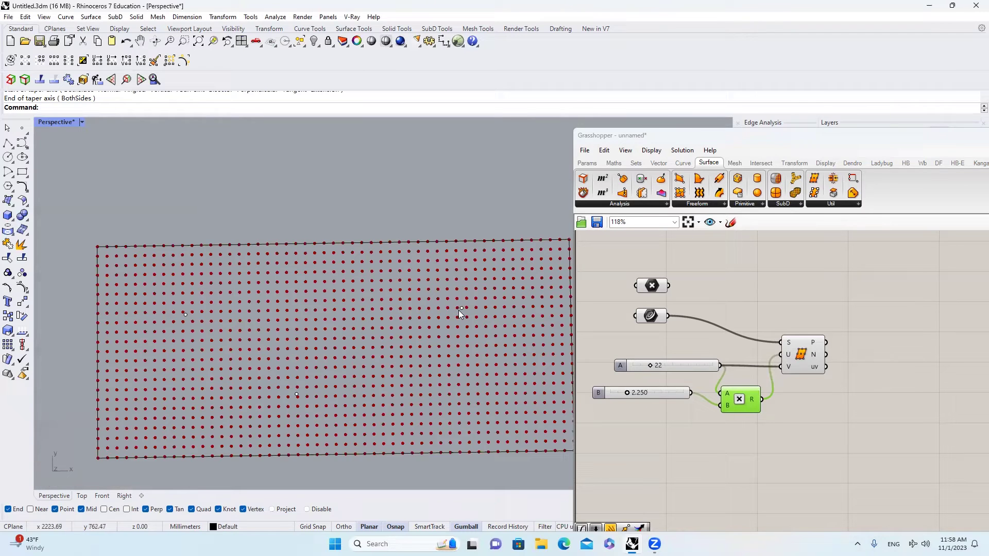
{"action": "scroll", "coordinate": [460, 312], "scroll_direction": "down", "scroll_amount": 3}
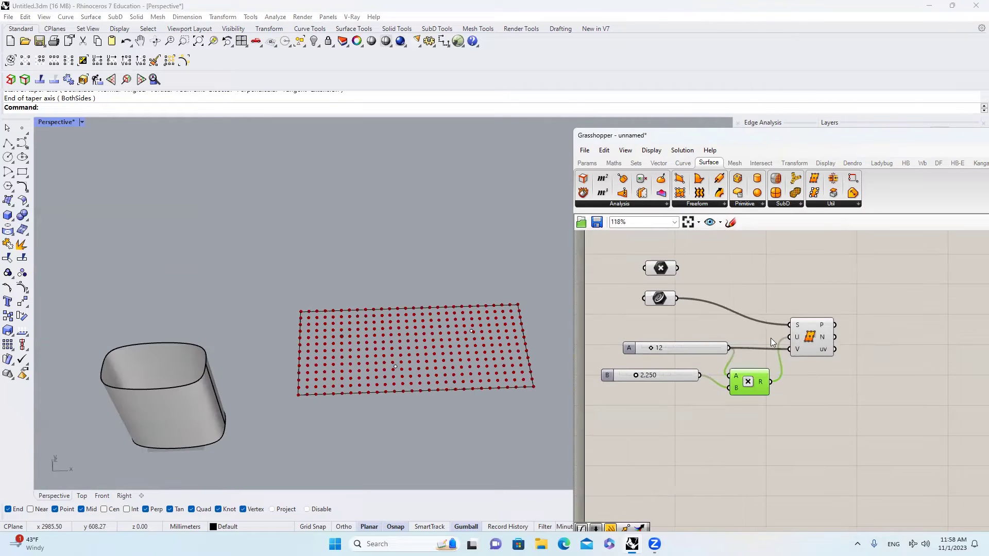
{"action": "right_click_drag", "start_coordinate": [770, 338], "coordinate": [731, 347]}
{"action": "left_click_drag", "start_coordinate": [764, 349], "coordinate": [748, 335]}
{"action": "right_click_drag", "start_coordinate": [624, 282], "coordinate": [679, 288]}
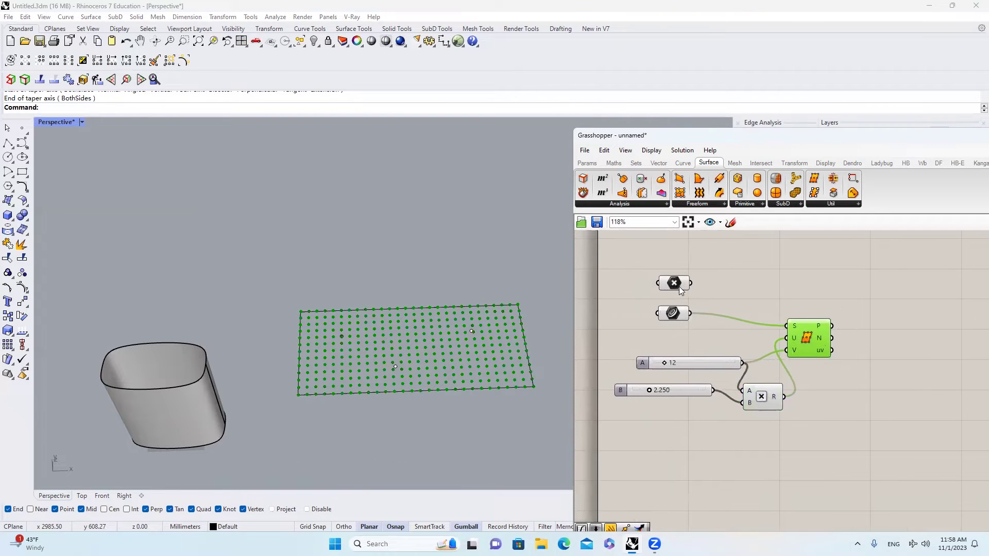
Step: Add a Distance component and connect the Point parameter to its A input
{"action": "double_click", "coordinate": [873, 286]}
{"action": "type", "text": "dista"}
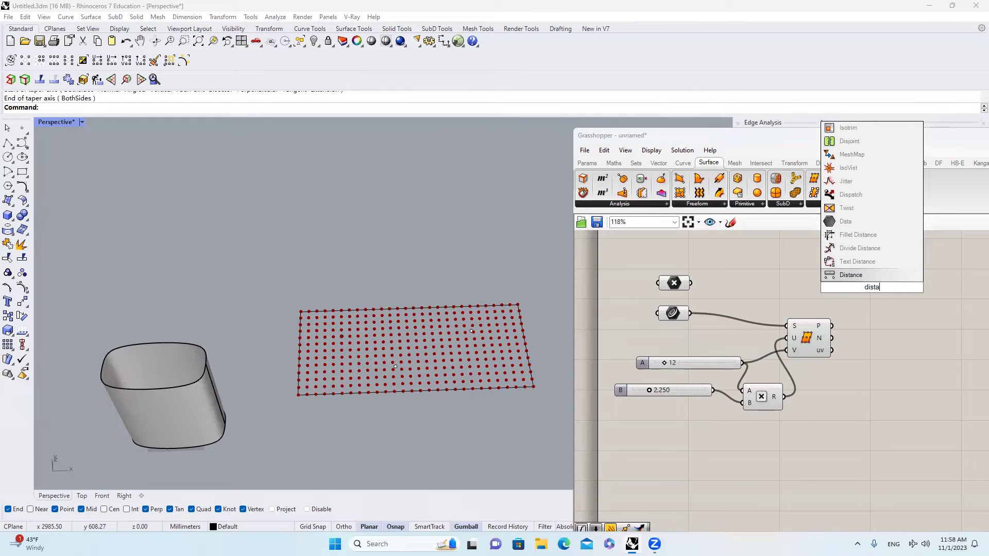
{"action": "key", "text": "Return"}
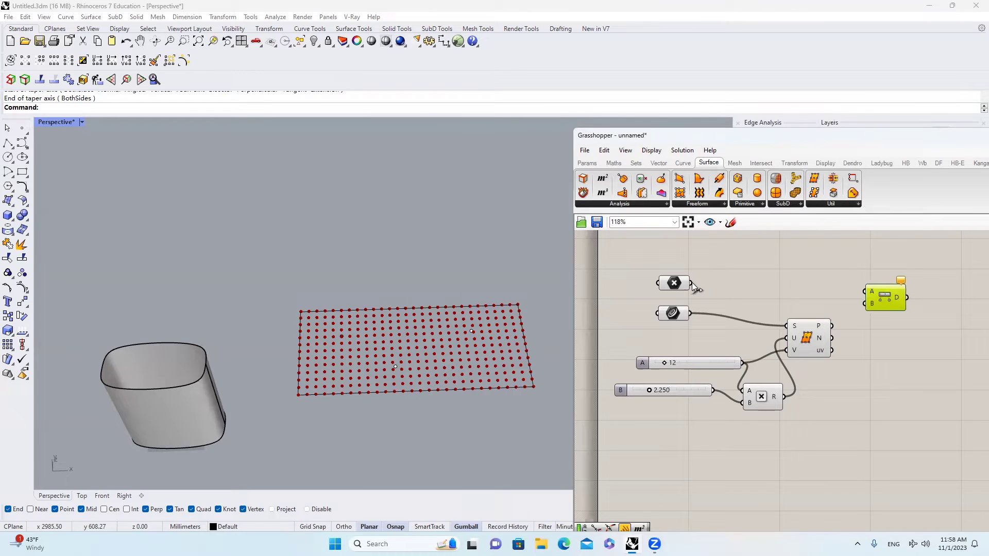
{"action": "left_click_drag", "start_coordinate": [692, 283], "coordinate": [865, 292]}
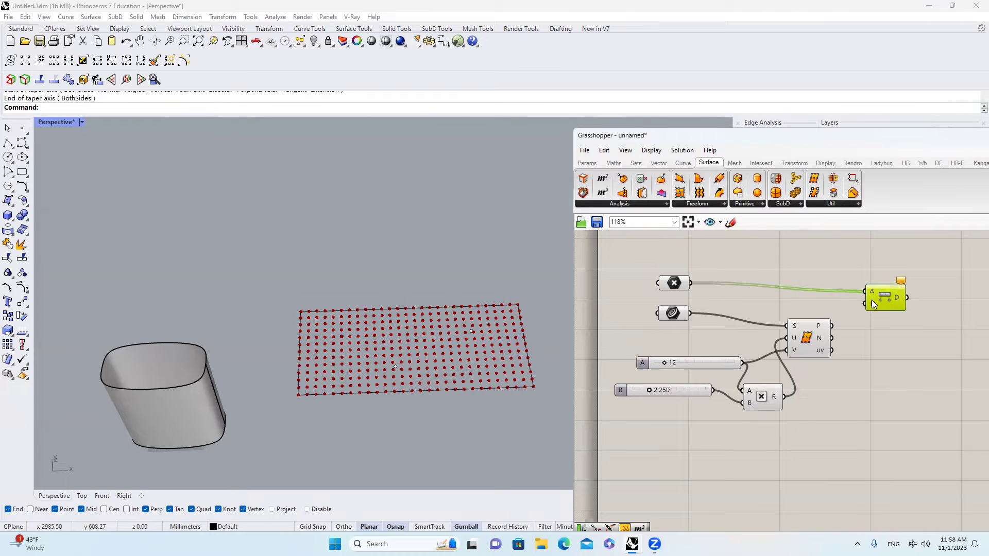
Step: Connect Divide Surface's P output to Distance's B input, flattening the P output and grafting the B input
{"action": "left_click_drag", "start_coordinate": [829, 326], "coordinate": [936, 288]}
{"action": "right_click", "coordinate": [830, 328]}
{"action": "left_click", "coordinate": [855, 379]}
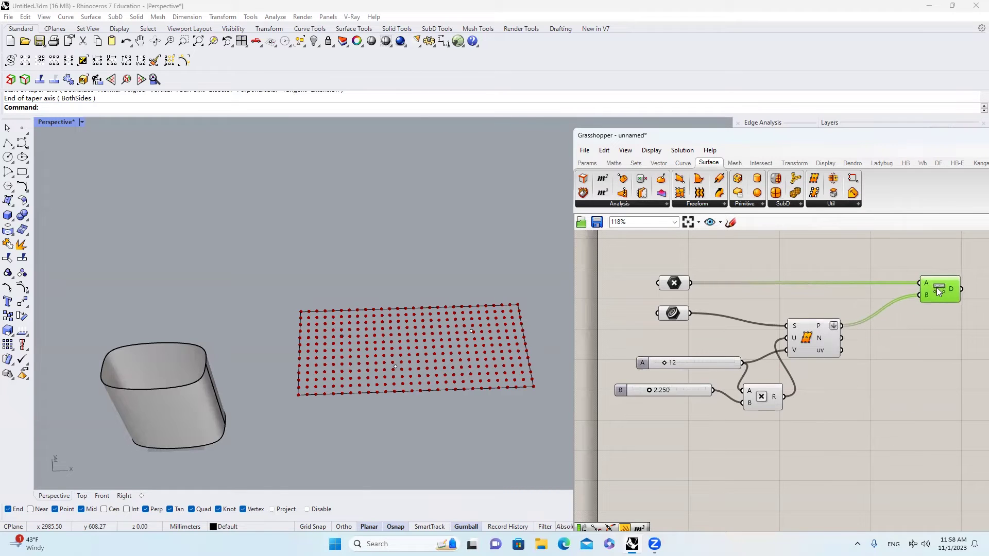
{"action": "mouse_move", "coordinate": [925, 295]}
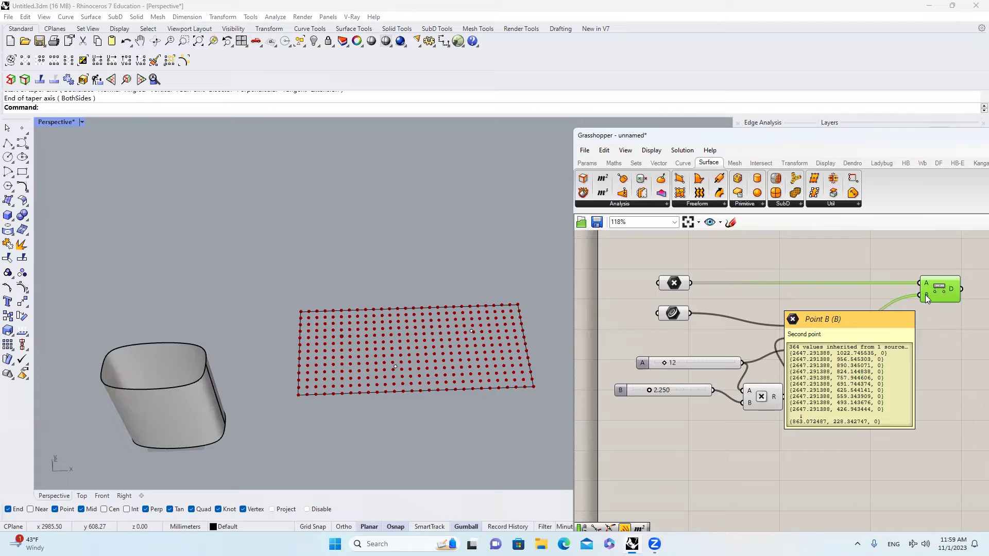
{"action": "right_click", "coordinate": [925, 295]}
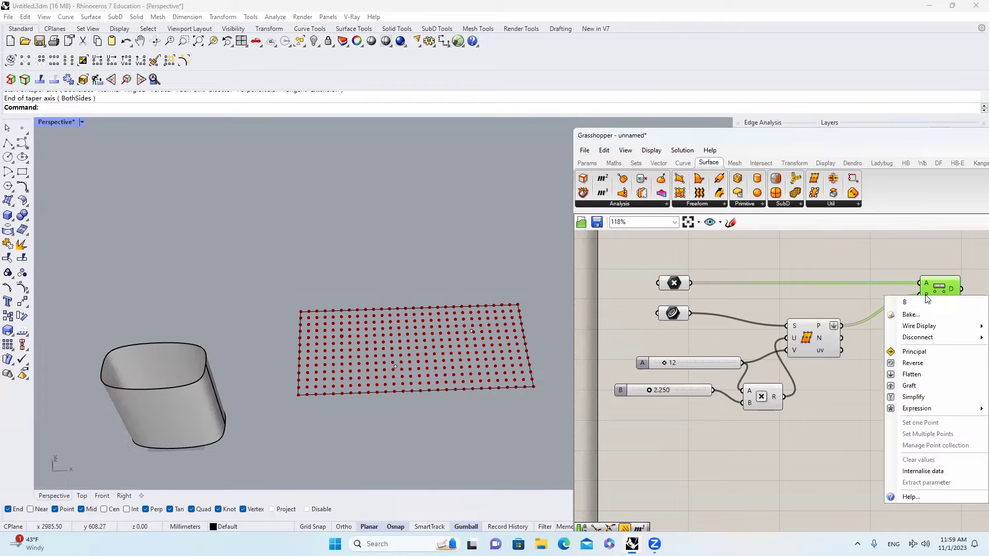
{"action": "left_click", "coordinate": [933, 384]}
{"action": "right_click_drag", "start_coordinate": [907, 364], "coordinate": [747, 362]}
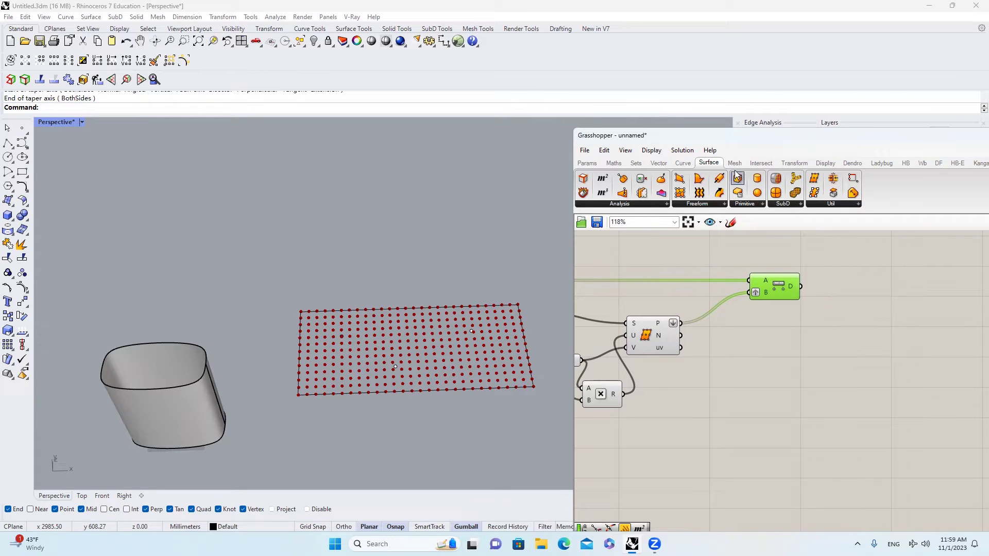
Step: Add a Sort List component fed by the distances and a List Item component fed by its sorted keys
{"action": "double_click", "coordinate": [870, 369]}
{"action": "type", "text": "sor"}
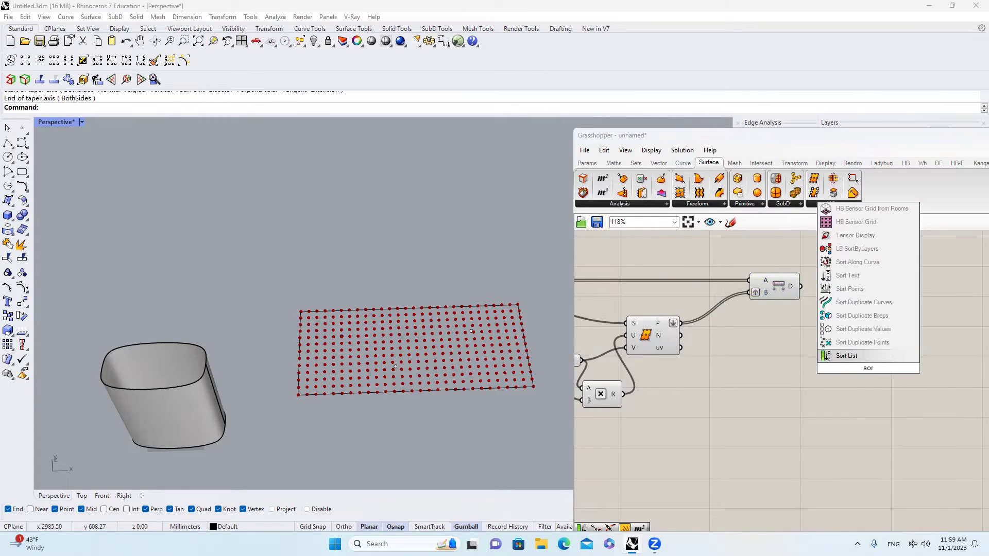
{"action": "key", "text": "Return"}
{"action": "left_click", "coordinate": [637, 163]}
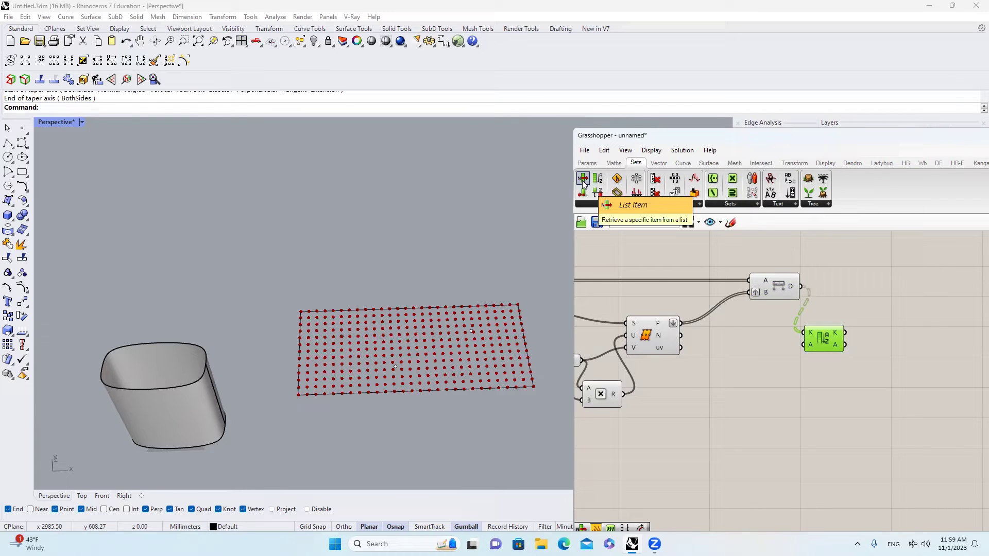
{"action": "left_click_drag", "start_coordinate": [583, 180], "coordinate": [881, 362]}
{"action": "scroll", "coordinate": [854, 369], "scroll_direction": "down", "scroll_amount": 2}
{"action": "left_click", "coordinate": [942, 337]}
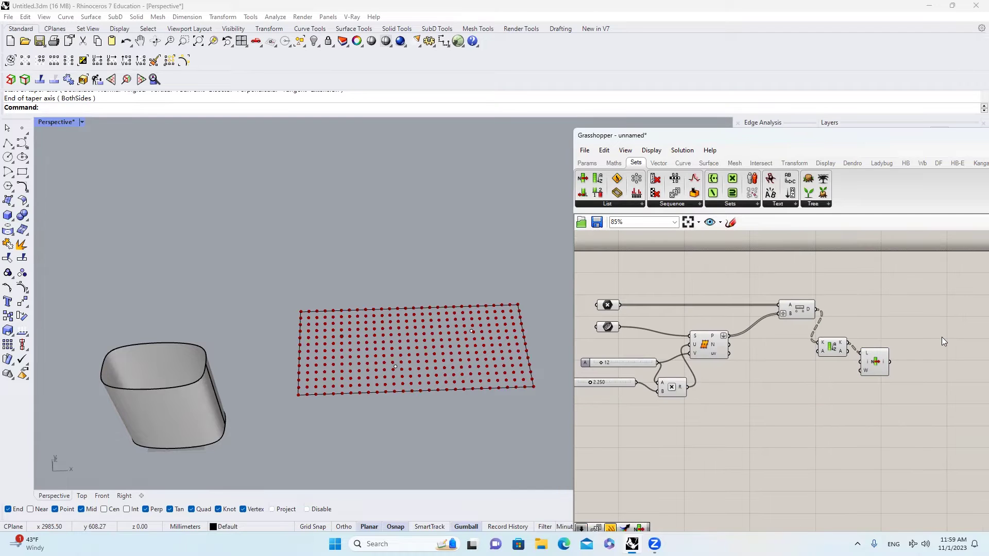
Step: Add a Unit Z component and a Move component after List Item
{"action": "double_click", "coordinate": [936, 337]}
{"action": "type", "text": "z"}
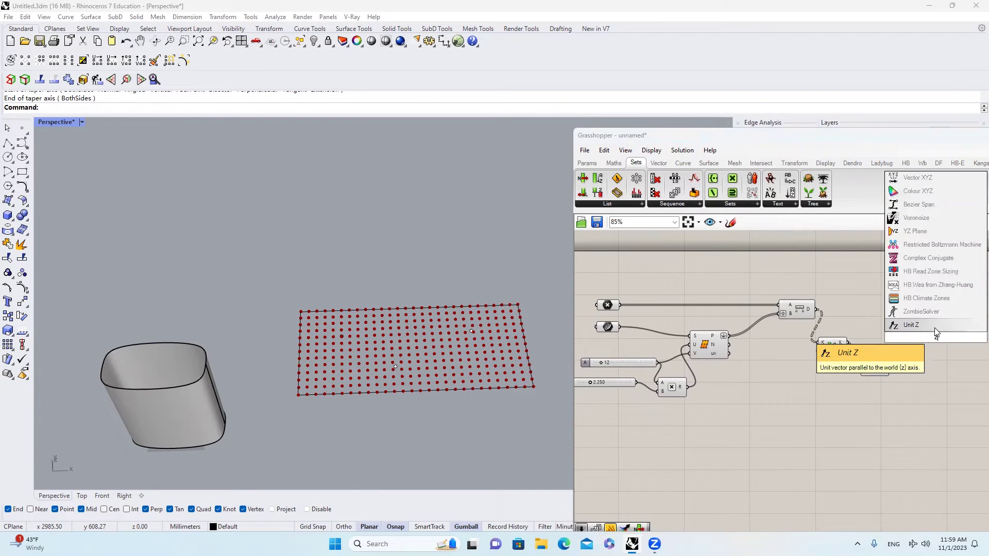
{"action": "left_click", "coordinate": [935, 328]}
{"action": "double_click", "coordinate": [964, 332]}
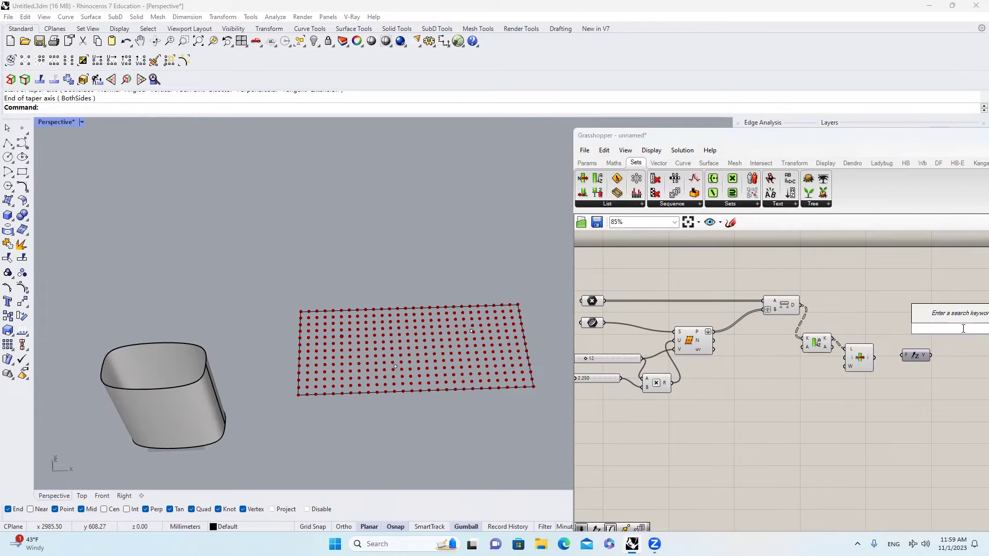
{"action": "type", "text": "move"}
{"action": "key", "text": "Return"}
Step: Connect the divided surface points to Move's grafted G input and the List Item output through Unit Z to its T input
{"action": "scroll", "coordinate": [778, 368], "scroll_direction": "down", "scroll_amount": 2}
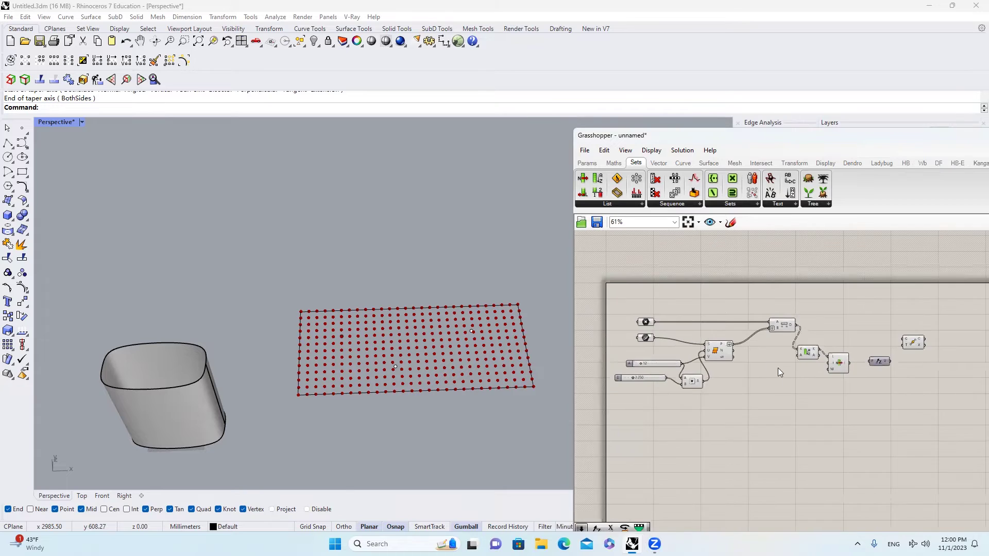
{"action": "scroll", "coordinate": [733, 350], "scroll_direction": "up", "scroll_amount": 1}
{"action": "left_click_drag", "start_coordinate": [736, 346], "coordinate": [932, 340]}
{"action": "scroll", "coordinate": [931, 340], "scroll_direction": "up", "scroll_amount": 1}
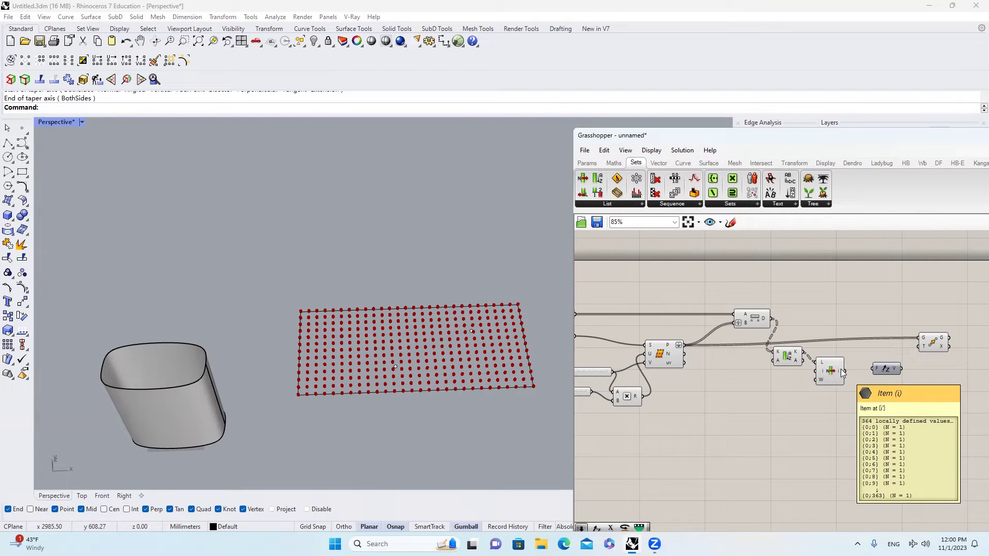
{"action": "mouse_move", "coordinate": [926, 341]}
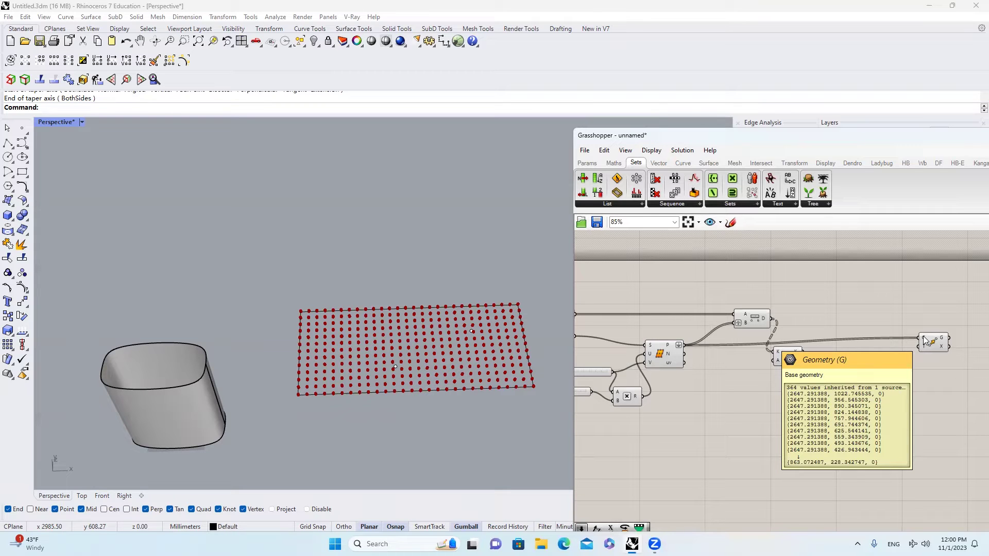
{"action": "right_click", "coordinate": [926, 341]}
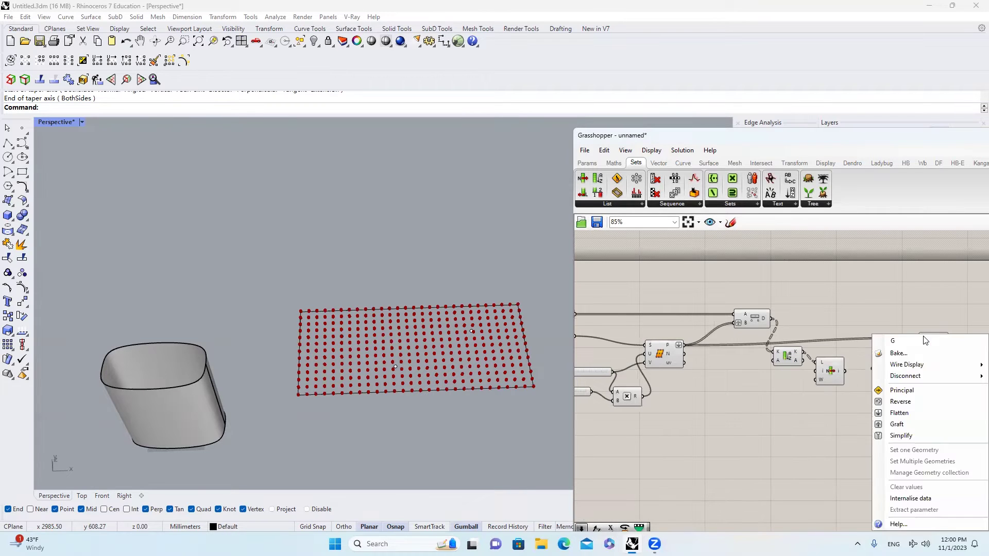
{"action": "left_click", "coordinate": [914, 424]}
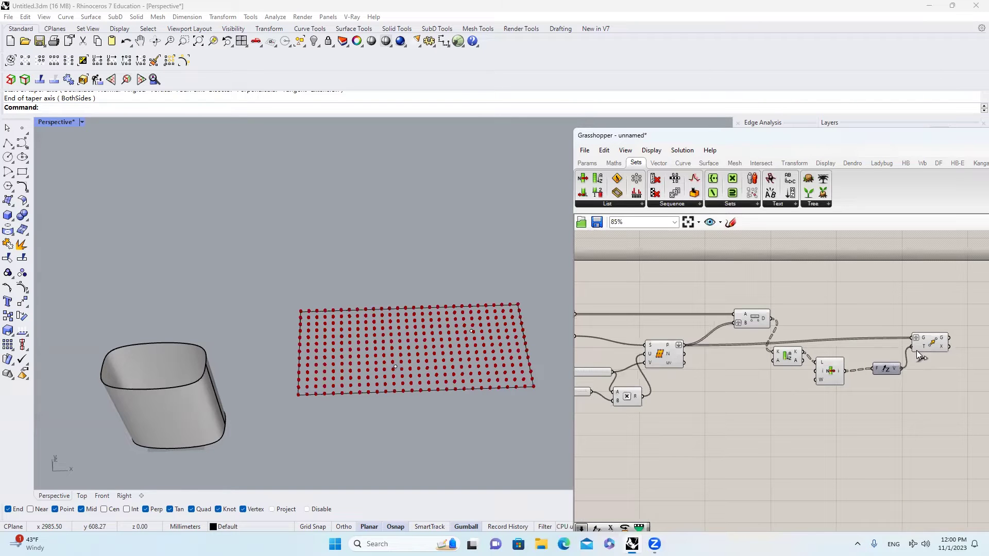
{"action": "left_click", "coordinate": [927, 343]}
{"action": "mouse_move", "coordinate": [415, 340]}
{"action": "right_mouse_down"}
{"action": "mouse_move", "coordinate": [469, 311]}
{"action": "mouse_move", "coordinate": [503, 316]}
{"action": "right_mouse_up"}
{"action": "right_click_drag", "start_coordinate": [909, 381], "coordinate": [833, 367]}
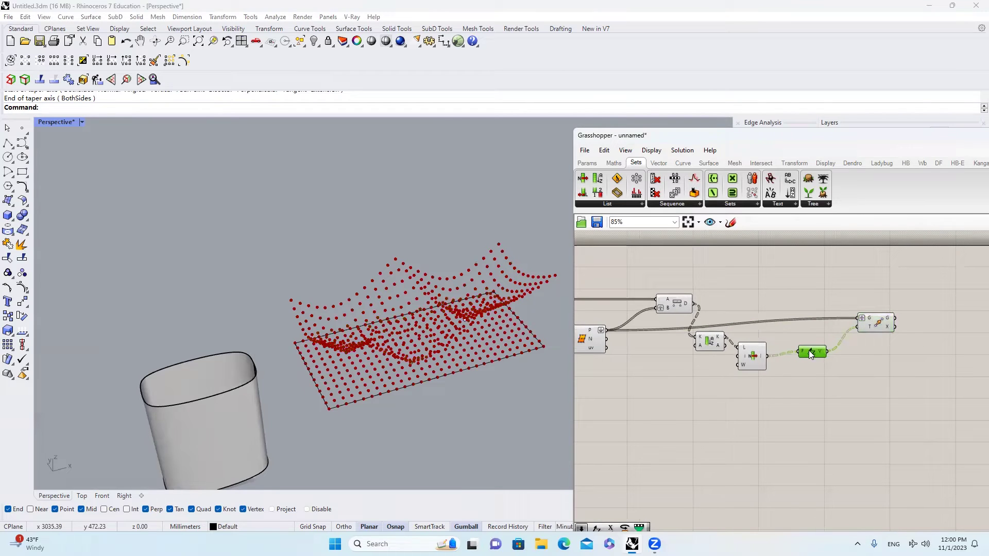
Step: Add a Remap Numbers component and connect the sorted keys to its V input
{"action": "double_click", "coordinate": [770, 401]}
{"action": "type", "text": "re"}
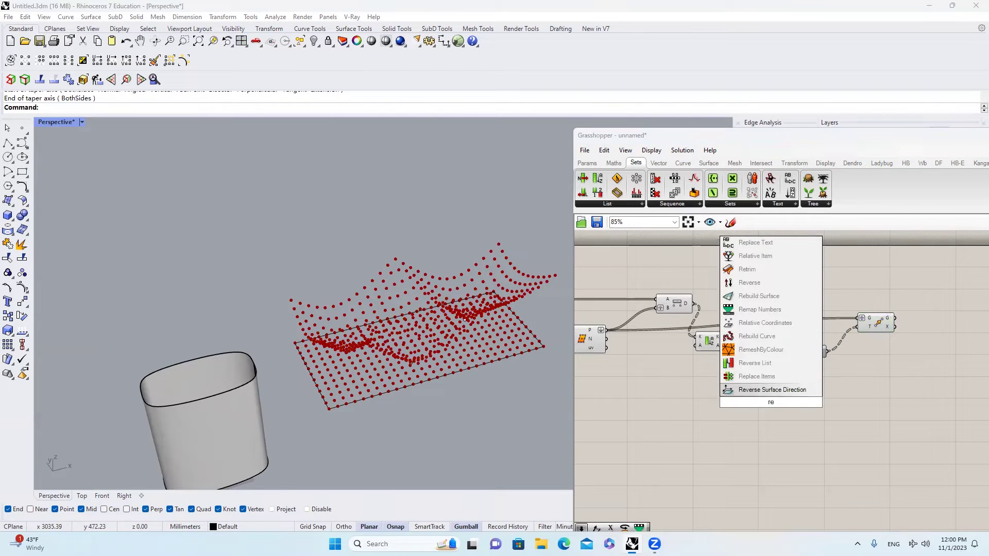
{"action": "type", "text": "map"}
{"action": "key", "text": "Return"}
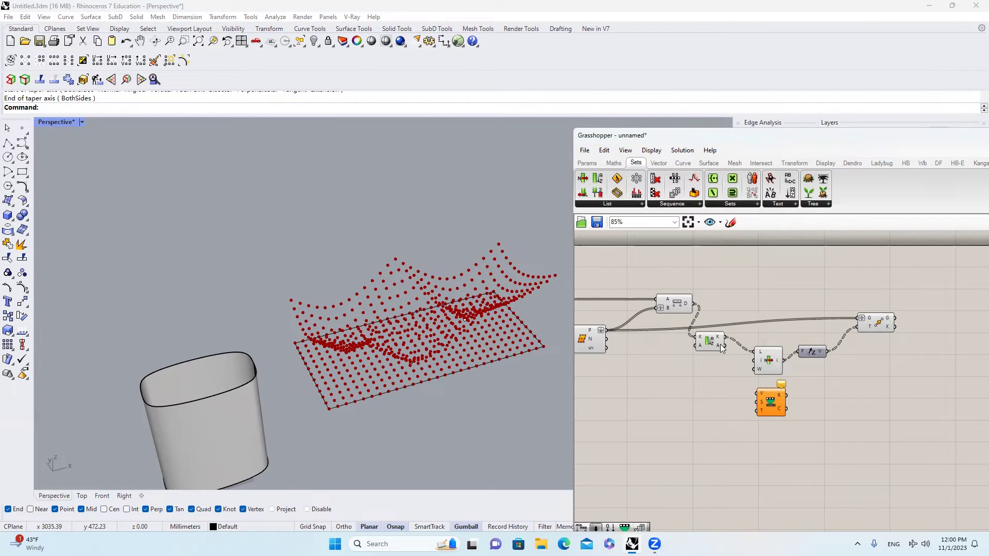
{"action": "left_click_drag", "start_coordinate": [726, 338], "coordinate": [757, 393]}
Step: Add a Bounds component with a flattened N input fed by the sorted keys and connect its domain to Remap Numbers' S input
{"action": "left_click_drag", "start_coordinate": [770, 401], "coordinate": [691, 402]}
{"action": "left_click", "coordinate": [614, 163]}
{"action": "left_click_drag", "start_coordinate": [726, 345], "coordinate": [681, 400]}
{"action": "right_click", "coordinate": [682, 401]}
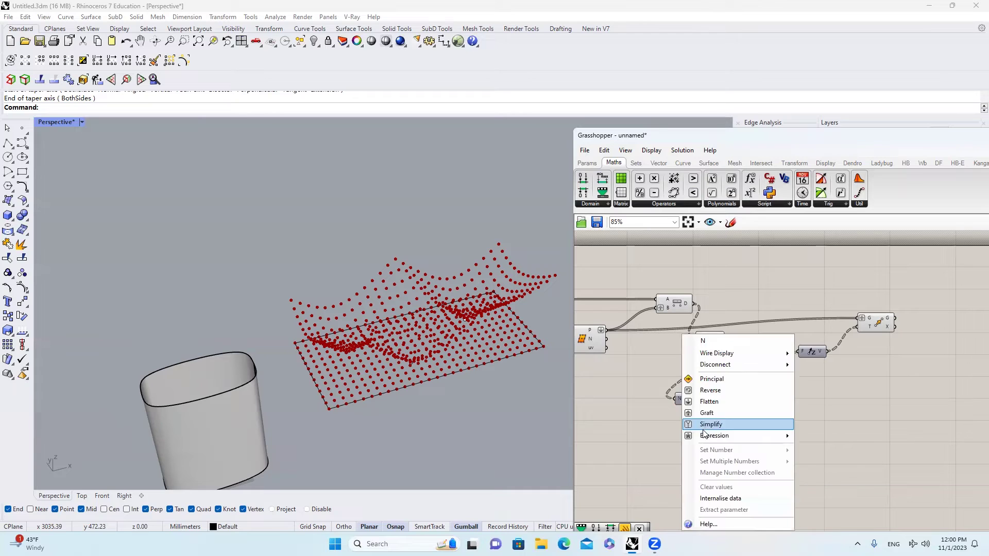
{"action": "left_click", "coordinate": [705, 402]}
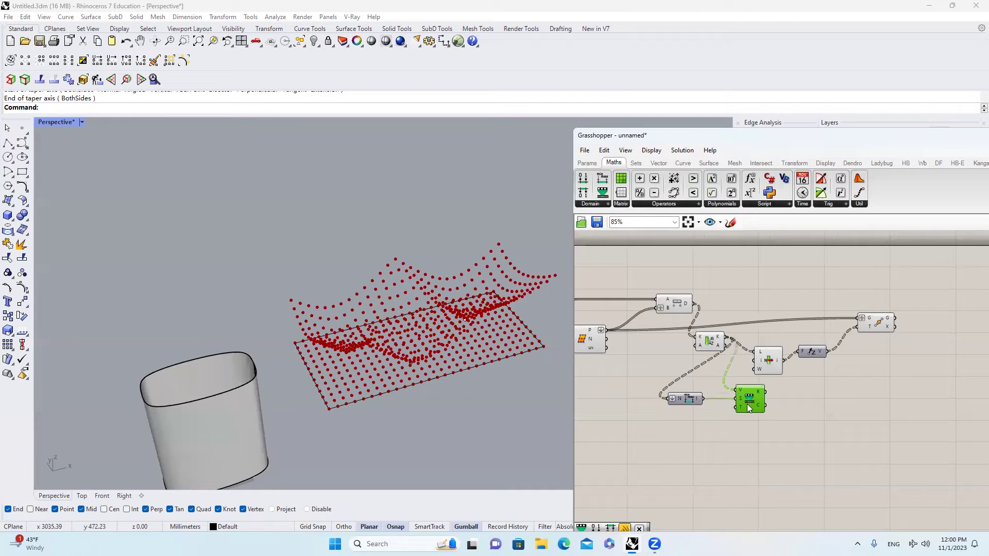
Step: Rearrange Remap Numbers and List Item, and connect the remapped values to List Item's L input
{"action": "left_click_drag", "start_coordinate": [747, 407], "coordinate": [735, 408]}
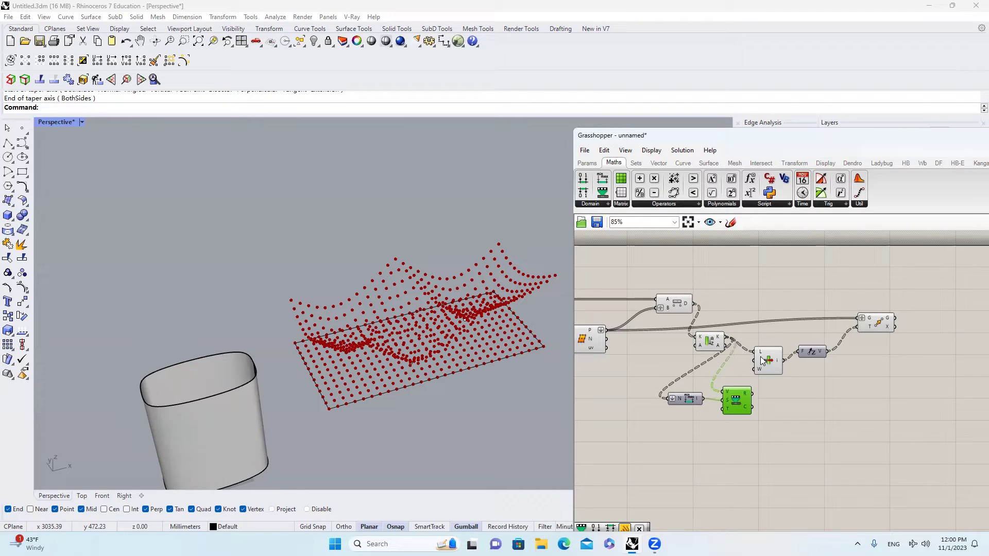
{"action": "mouse_move", "coordinate": [763, 360]}
{"action": "left_mouse_down"}
{"action": "mouse_move", "coordinate": [778, 379]}
{"action": "mouse_move", "coordinate": [768, 371]}
{"action": "left_mouse_up"}
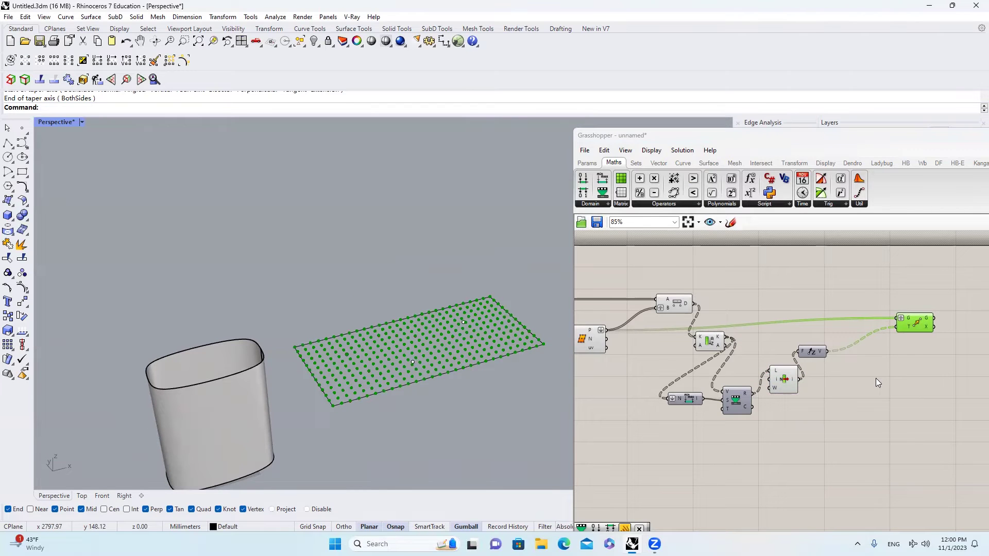
Step: Add a Multiplication component near Move and connect Unit Z's vector output to its A input
{"action": "double_click", "coordinate": [878, 383]}
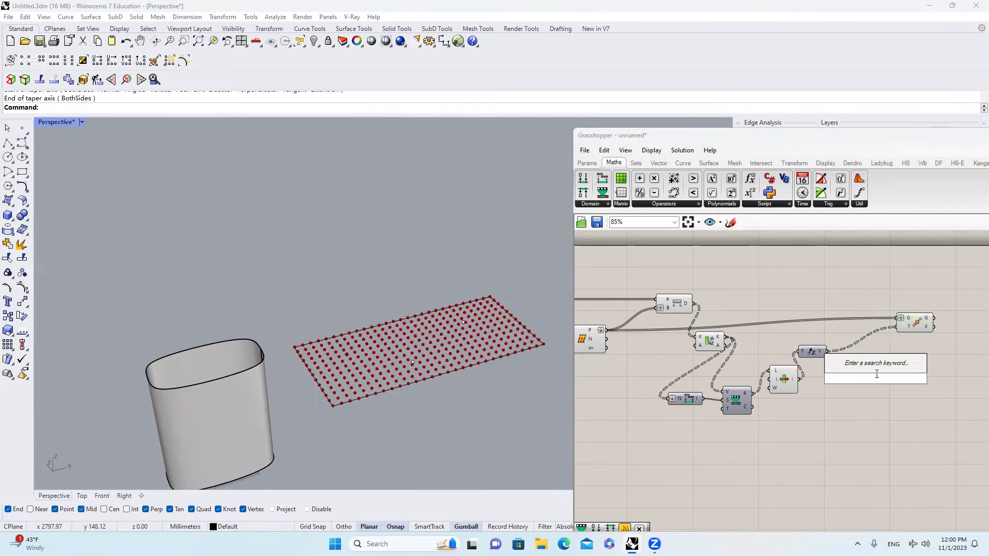
{"action": "type", "text": "mu"}
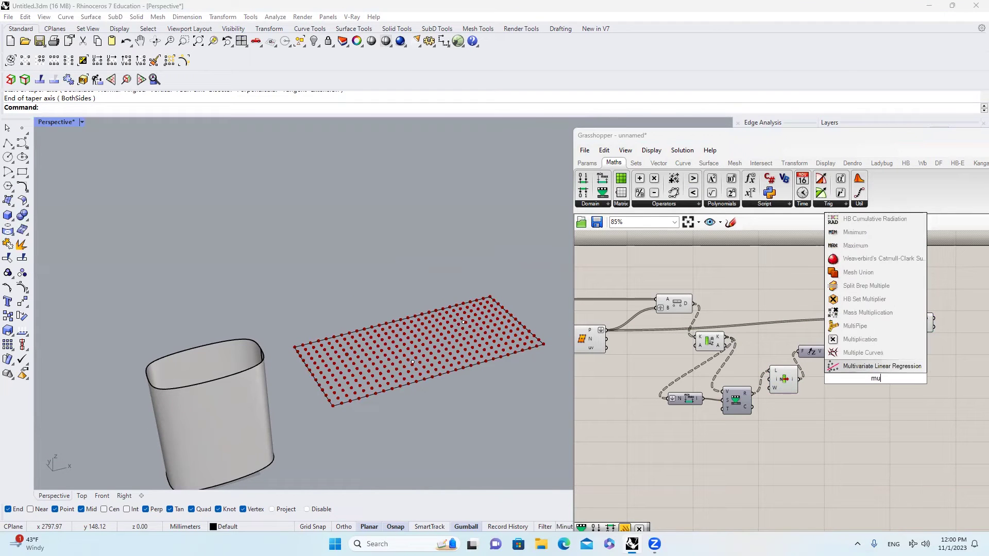
{"action": "left_click", "coordinate": [895, 338]}
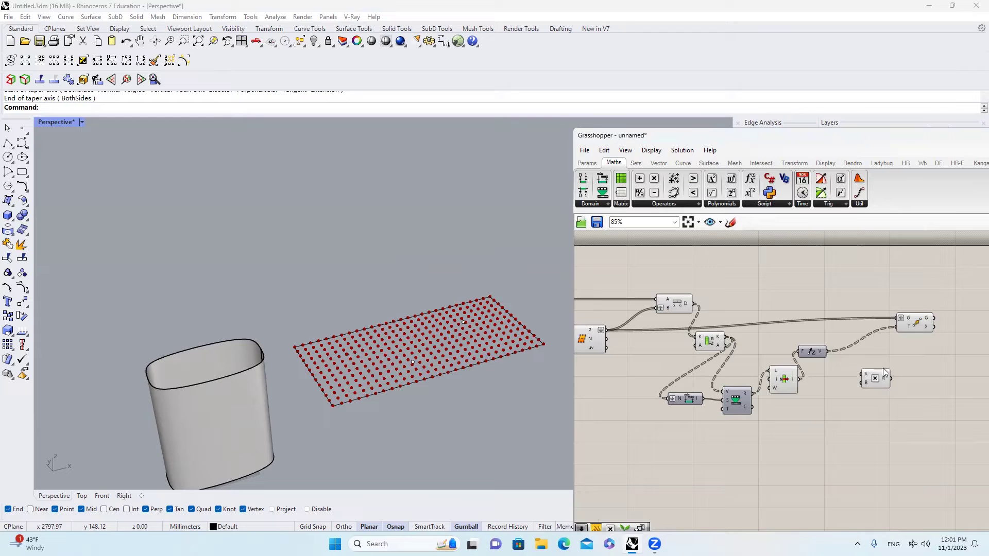
Step: Add a number slider set to 999, connect it to Multiplication's B input, and connect the product to Move's T input
{"action": "double_click", "coordinate": [844, 412]}
{"action": "type", "text": "999"}
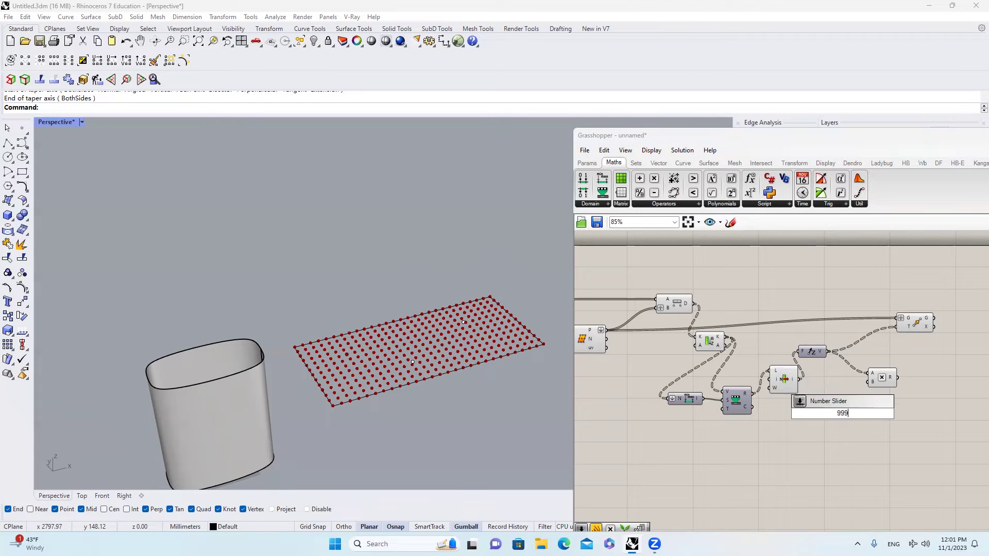
{"action": "key", "text": "Return"}
{"action": "left_click_drag", "start_coordinate": [878, 413], "coordinate": [869, 382]}
{"action": "left_click_drag", "start_coordinate": [898, 378], "coordinate": [905, 331]}
{"action": "left_click_drag", "start_coordinate": [812, 352], "coordinate": [827, 356]}
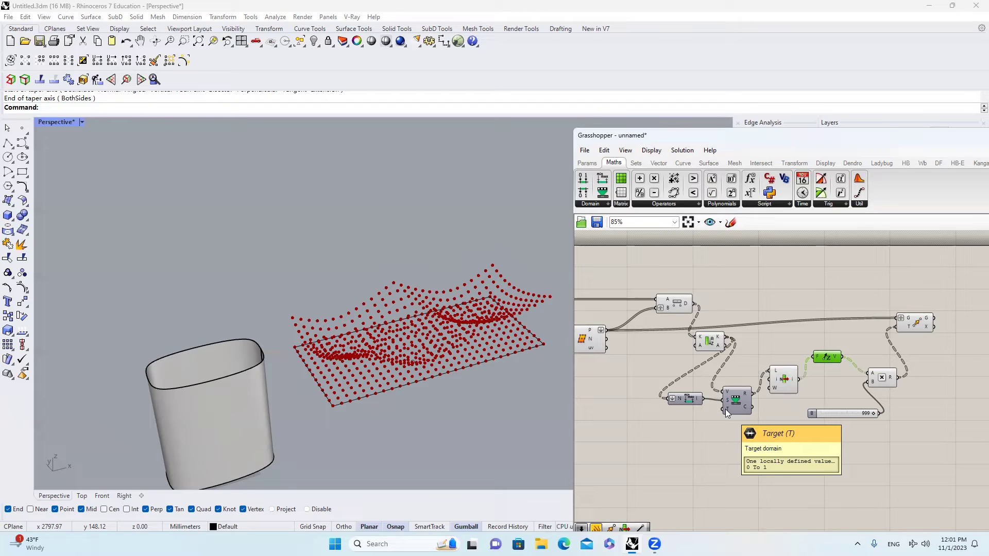
Step: Add a Graph Mapper and wire it between Remap Numbers' R output and List Item's L input
{"action": "left_click", "coordinate": [755, 403]}
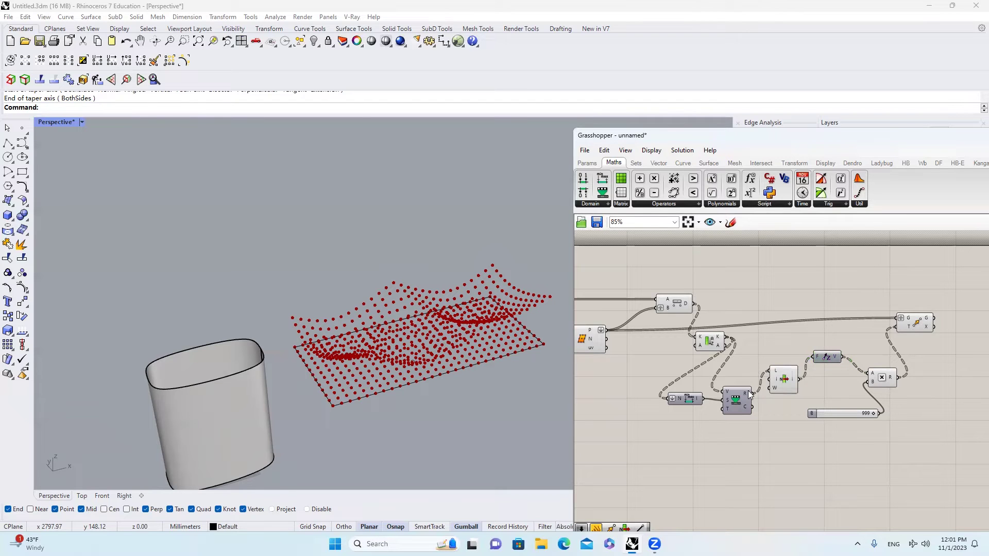
{"action": "right_click_drag", "start_coordinate": [750, 395], "coordinate": [752, 368]}
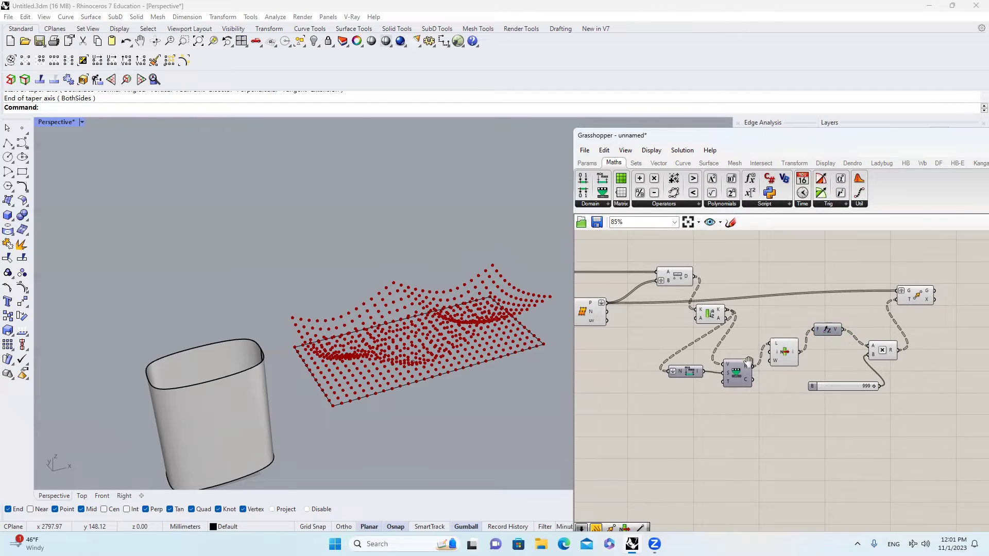
{"action": "double_click", "coordinate": [765, 405]}
{"action": "type", "text": "gra"}
{"action": "left_click", "coordinate": [769, 364]}
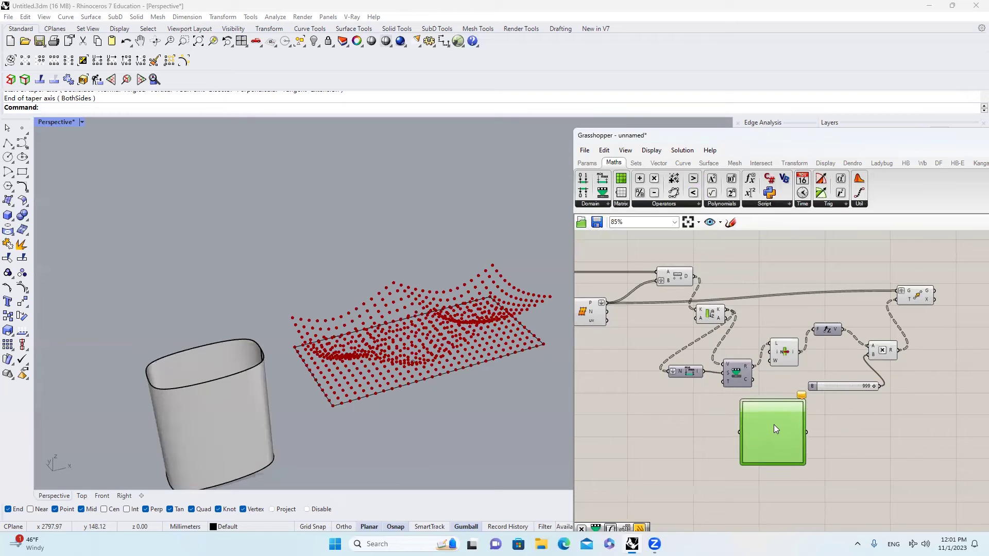
{"action": "right_click_drag", "start_coordinate": [758, 376], "coordinate": [753, 351]}
{"action": "left_click_drag", "start_coordinate": [748, 376], "coordinate": [760, 376]}
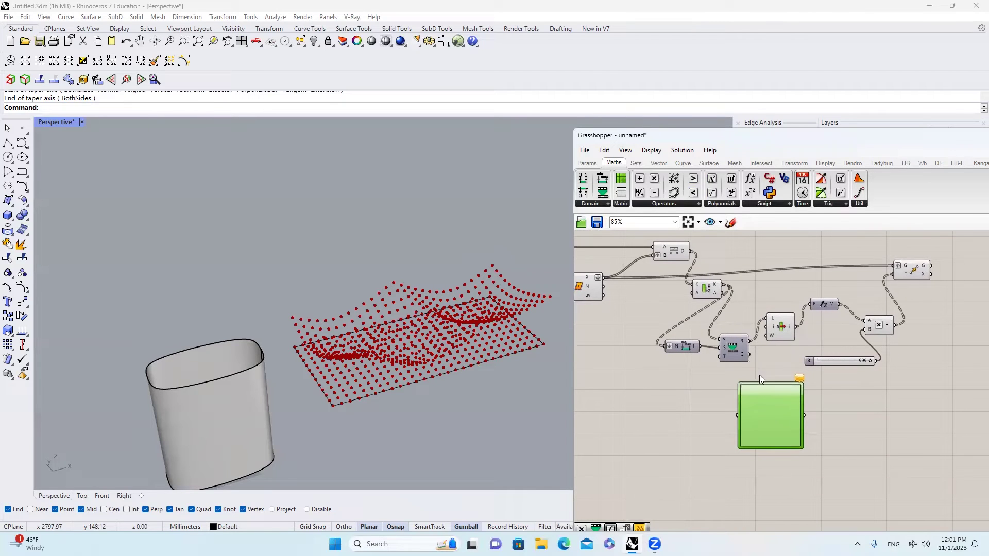
{"action": "left_click_drag", "start_coordinate": [751, 341], "coordinate": [759, 404]}
{"action": "left_click_drag", "start_coordinate": [769, 322], "coordinate": [815, 413]}
Step: Set the Graph Mapper to a Sine graph with about three and a half waves and set the height multiplier slider to 192
{"action": "right_click", "coordinate": [791, 408]}
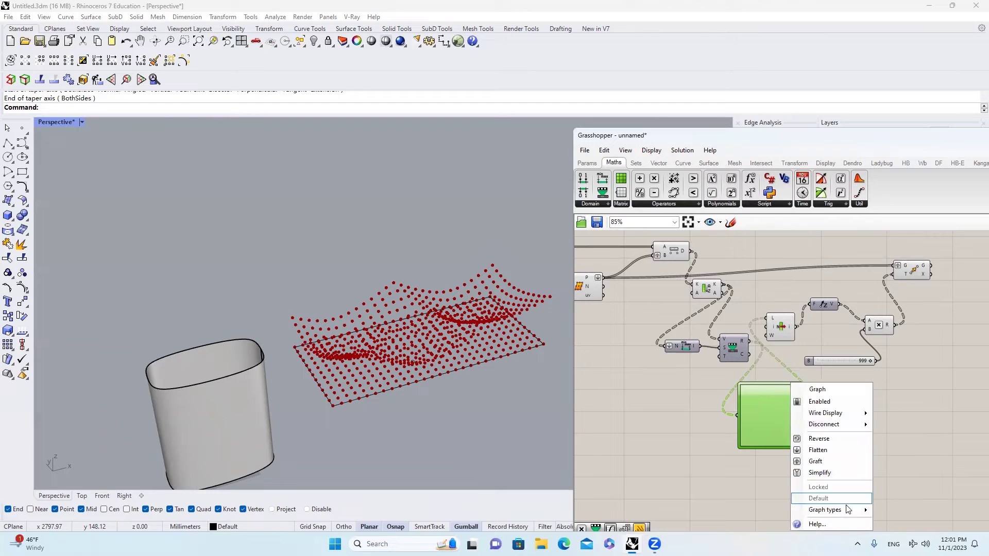
{"action": "mouse_move", "coordinate": [848, 509]}
{"action": "left_click", "coordinate": [904, 487]}
{"action": "scroll", "coordinate": [800, 393], "scroll_direction": "up", "scroll_amount": 1}
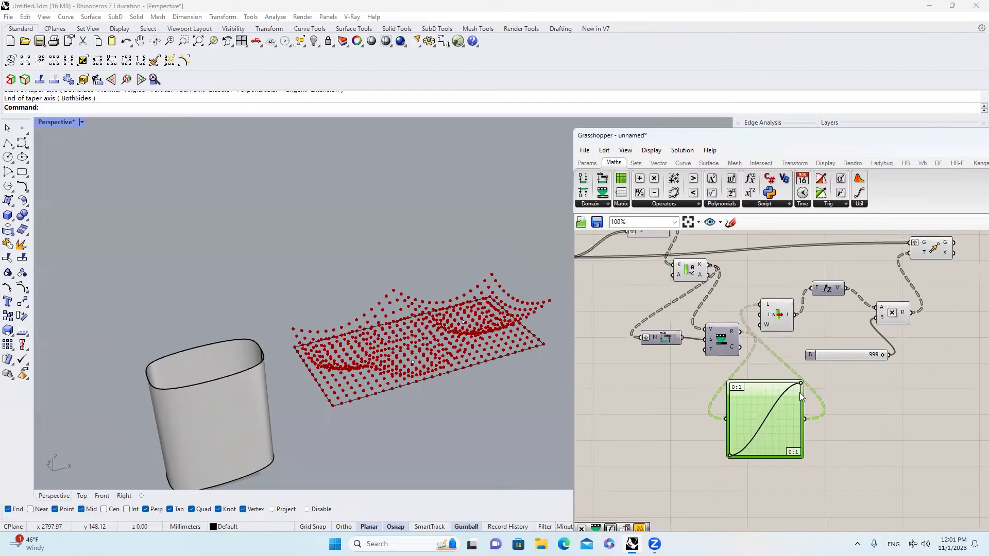
{"action": "scroll", "coordinate": [799, 390], "scroll_direction": "up", "scroll_amount": 1}
{"action": "left_click_drag", "start_coordinate": [801, 383], "coordinate": [730, 377]}
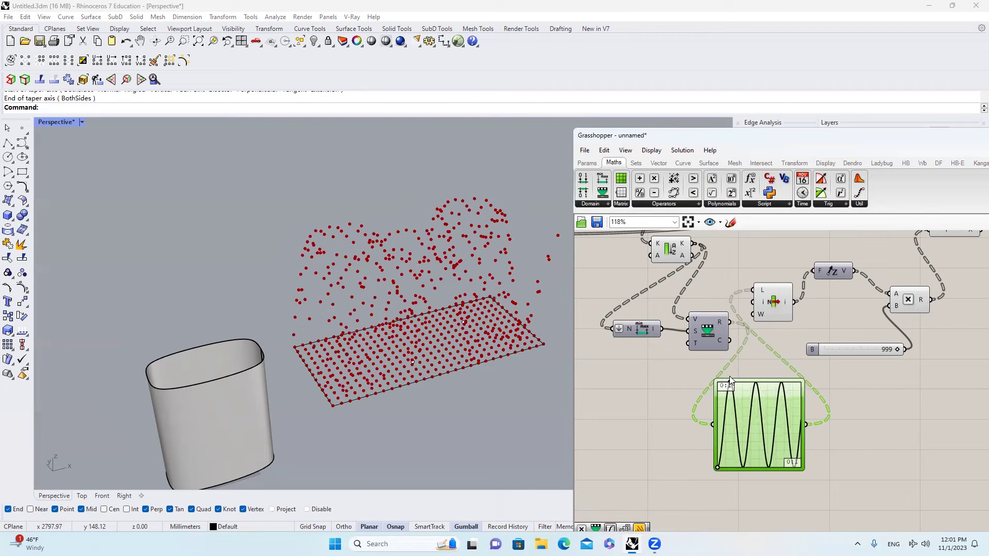
{"action": "left_click_drag", "start_coordinate": [897, 352], "coordinate": [836, 354]}
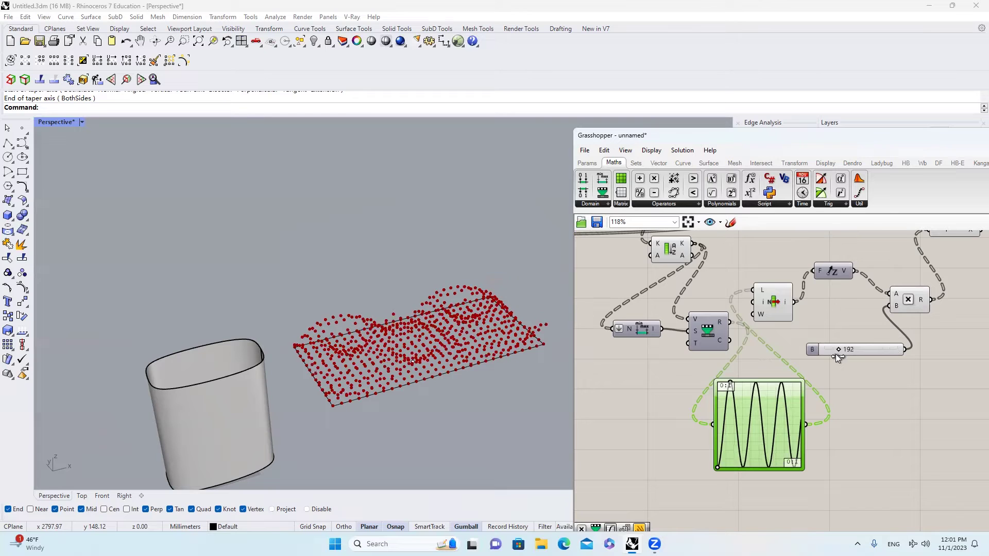
Step: Turn off the preview of the components upstream of the height Multiplication and raise slider A for a denser surface division
{"action": "scroll", "coordinate": [835, 354], "scroll_direction": "down", "scroll_amount": 6}
{"action": "right_click_drag", "start_coordinate": [914, 380], "coordinate": [958, 392]}
{"action": "left_click_drag", "start_coordinate": [907, 389], "coordinate": [692, 299]}
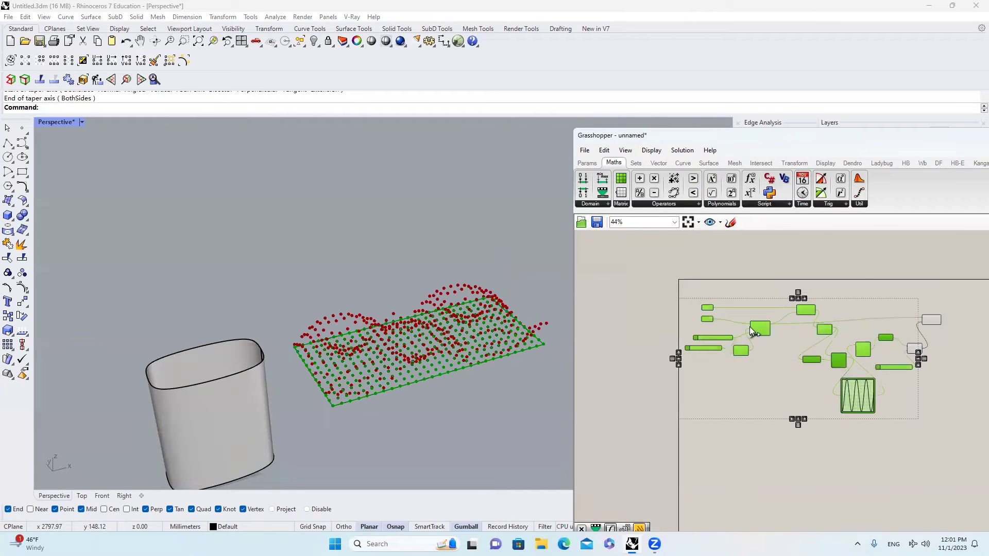
{"action": "middle_click", "coordinate": [750, 327]}
{"action": "left_click", "coordinate": [729, 305]}
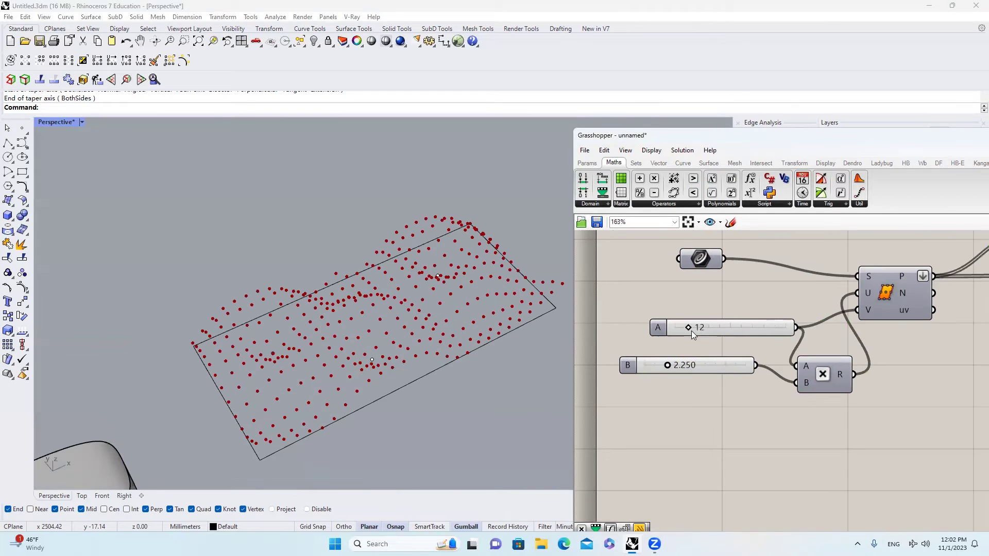
{"action": "left_click_drag", "start_coordinate": [690, 329], "coordinate": [710, 329]}
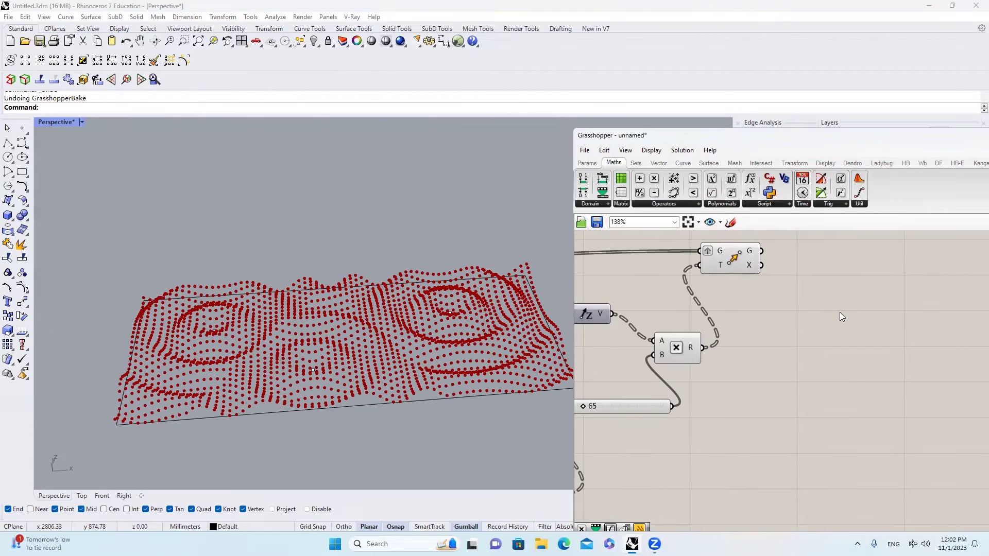
Step: Add a Surface From Points component and connect Move's G output to its flattened P input
{"action": "double_click", "coordinate": [840, 317]}
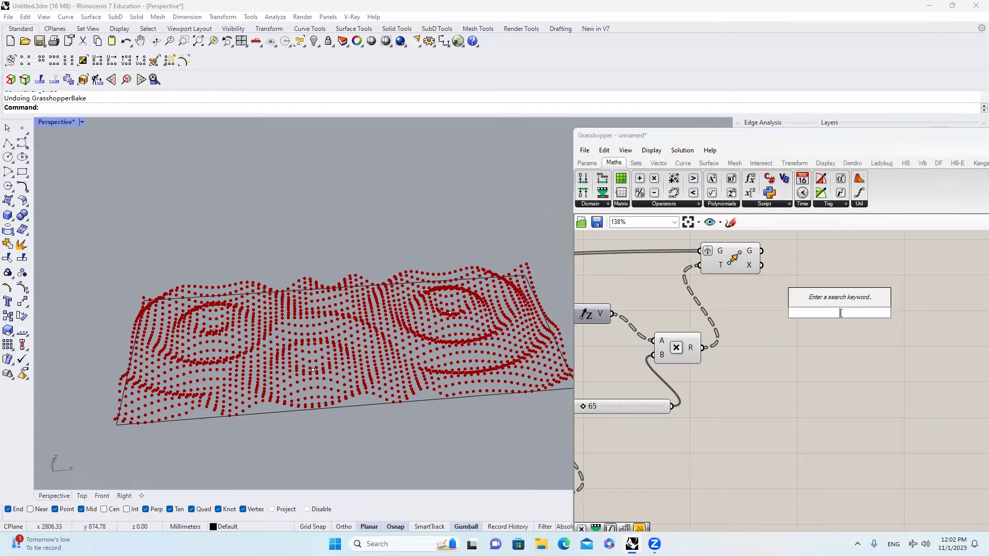
{"action": "type", "text": "sur"}
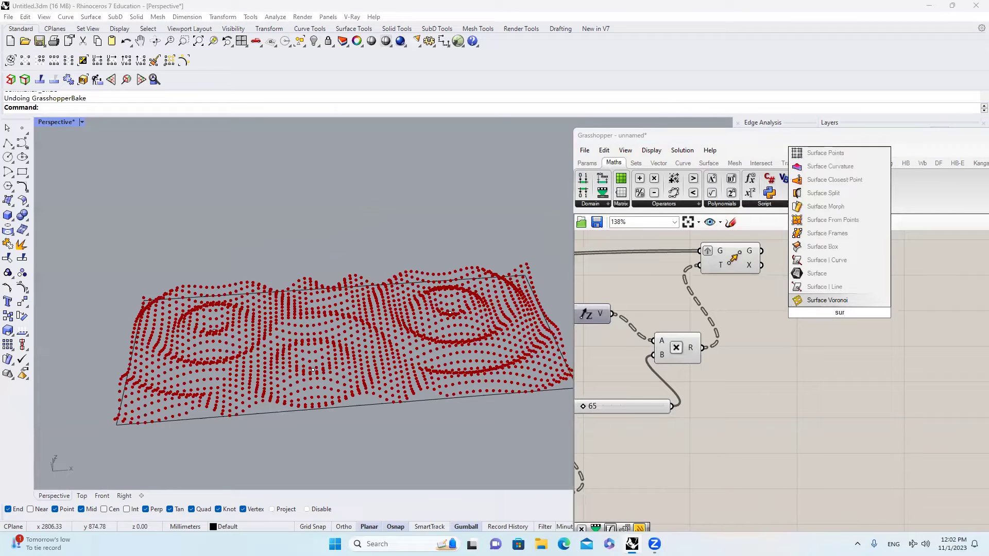
{"action": "left_click", "coordinate": [845, 221]}
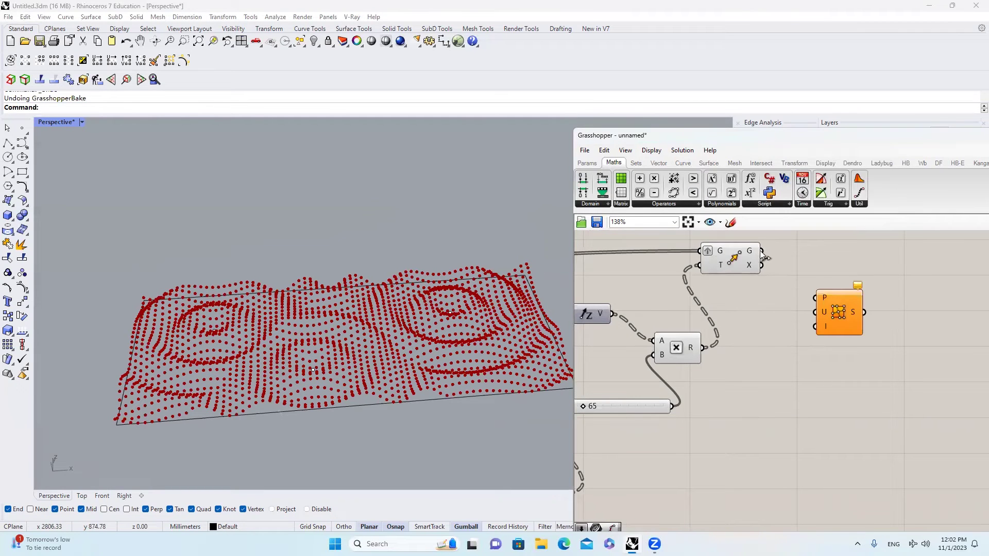
{"action": "left_click_drag", "start_coordinate": [763, 252], "coordinate": [822, 298]}
{"action": "right_click", "coordinate": [823, 297]}
{"action": "left_click", "coordinate": [871, 375]}
Step: Connect the multiplied division count to Surface From Points' U input and give that input the expression x+1
{"action": "scroll", "coordinate": [925, 319], "scroll_direction": "down", "scroll_amount": 5}
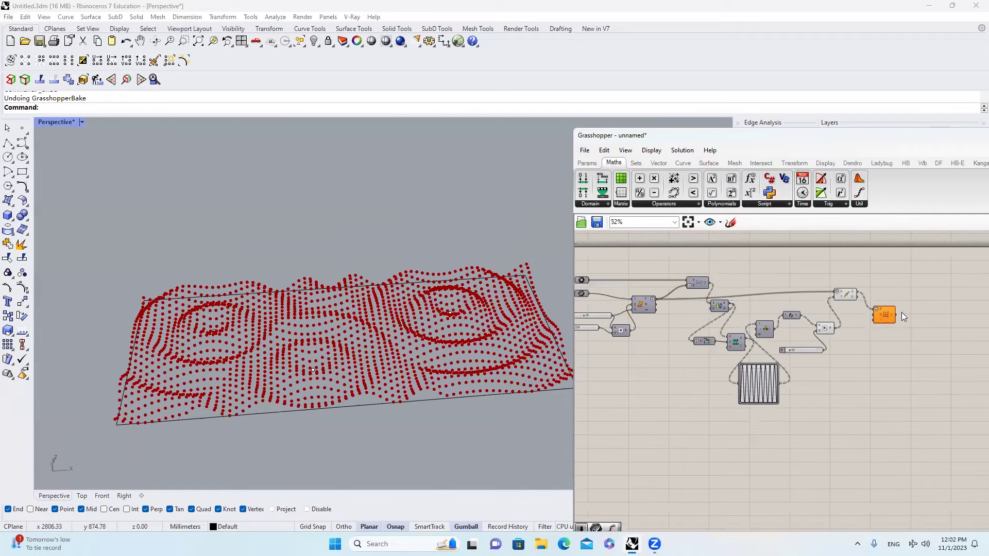
{"action": "scroll", "coordinate": [901, 312], "scroll_direction": "down", "scroll_amount": 1}
{"action": "scroll", "coordinate": [686, 315], "scroll_direction": "up", "scroll_amount": 3}
{"action": "scroll", "coordinate": [659, 335], "scroll_direction": "down", "scroll_amount": 1}
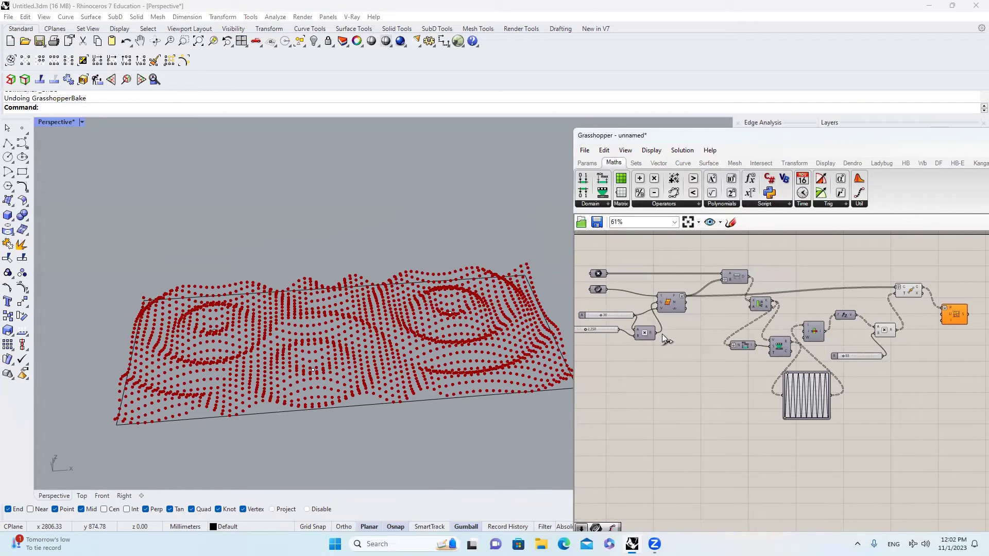
{"action": "scroll", "coordinate": [922, 325], "scroll_direction": "up", "scroll_amount": 5}
{"action": "right_click", "coordinate": [825, 321]}
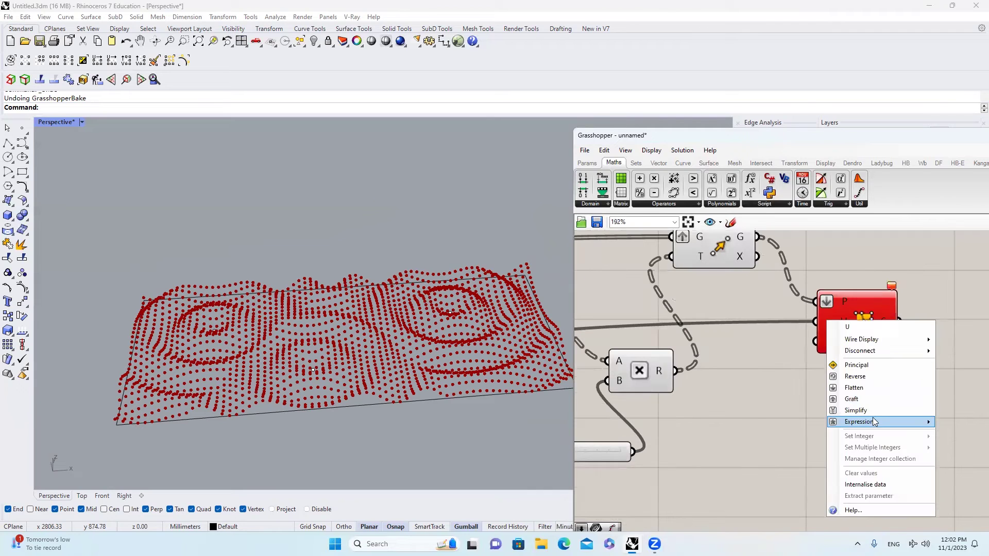
{"action": "mouse_move", "coordinate": [873, 419]}
{"action": "type", "text": "x+1"}
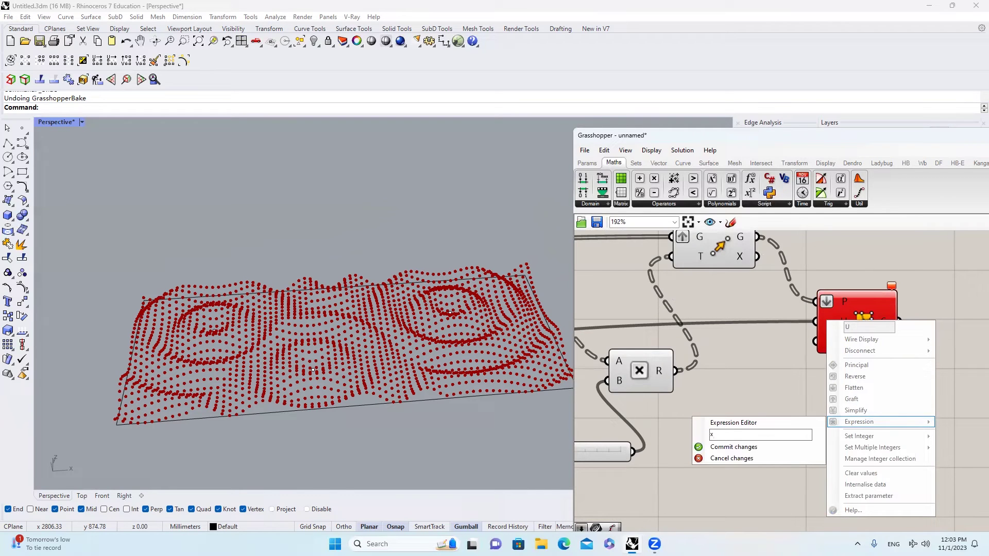
{"action": "left_click", "coordinate": [734, 447]}
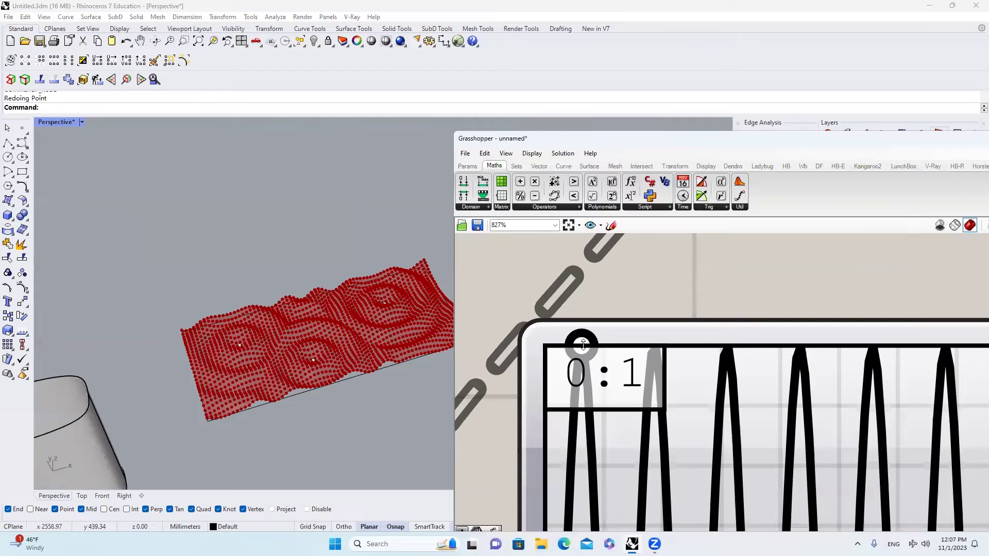
Step: Increase the frequency of the Graph Mapper's sine wave for more closely spaced ripples
{"action": "left_click_drag", "start_coordinate": [583, 344], "coordinate": [565, 345]}
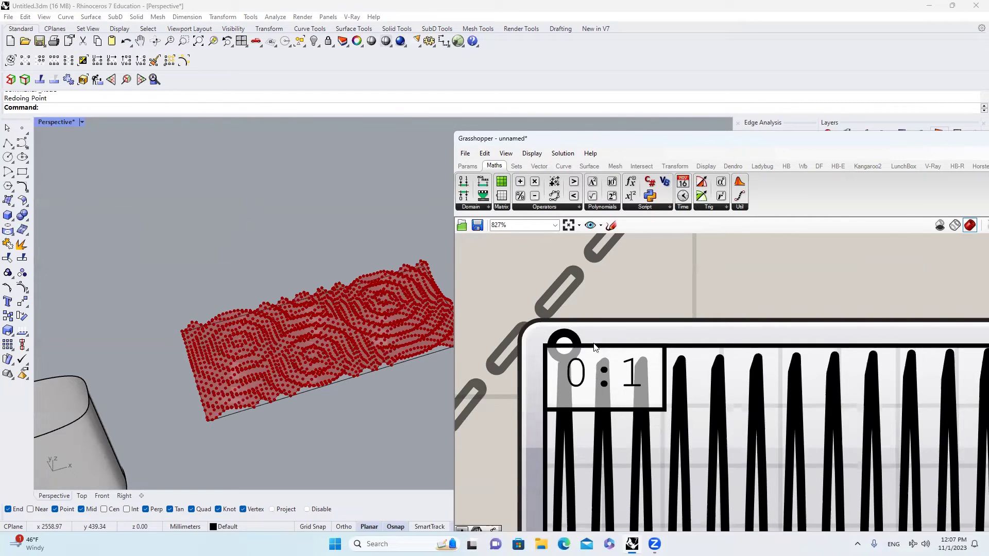
{"action": "scroll", "coordinate": [566, 347], "scroll_direction": "down", "scroll_amount": 8}
{"action": "scroll", "coordinate": [663, 387], "scroll_direction": "down", "scroll_amount": 4}
{"action": "scroll", "coordinate": [731, 360], "scroll_direction": "up", "scroll_amount": 5}
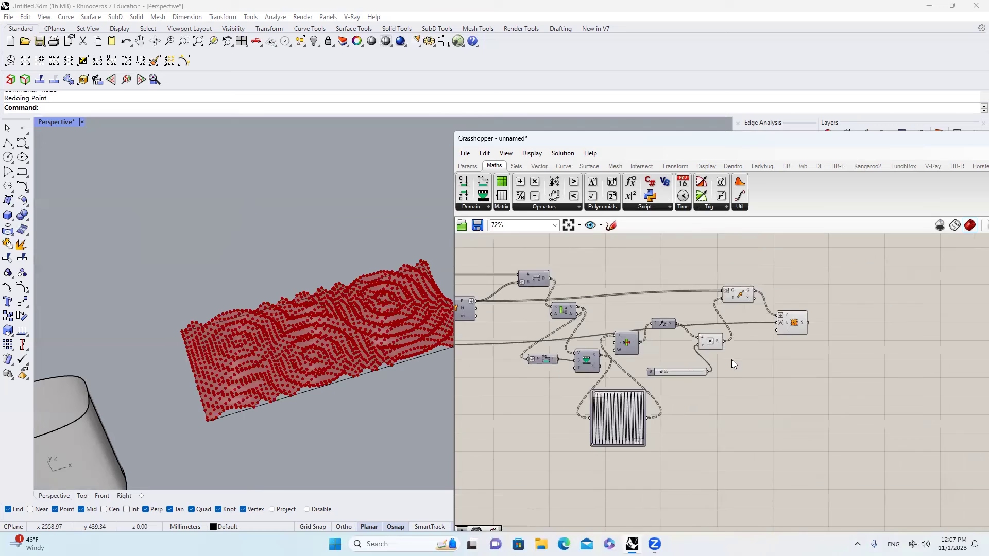
Step: Bake the Surface From Points result into Rhino and close the Grasshopper window
{"action": "left_click", "coordinate": [732, 331]}
{"action": "middle_click", "coordinate": [732, 332]}
{"action": "left_click", "coordinate": [777, 358]}
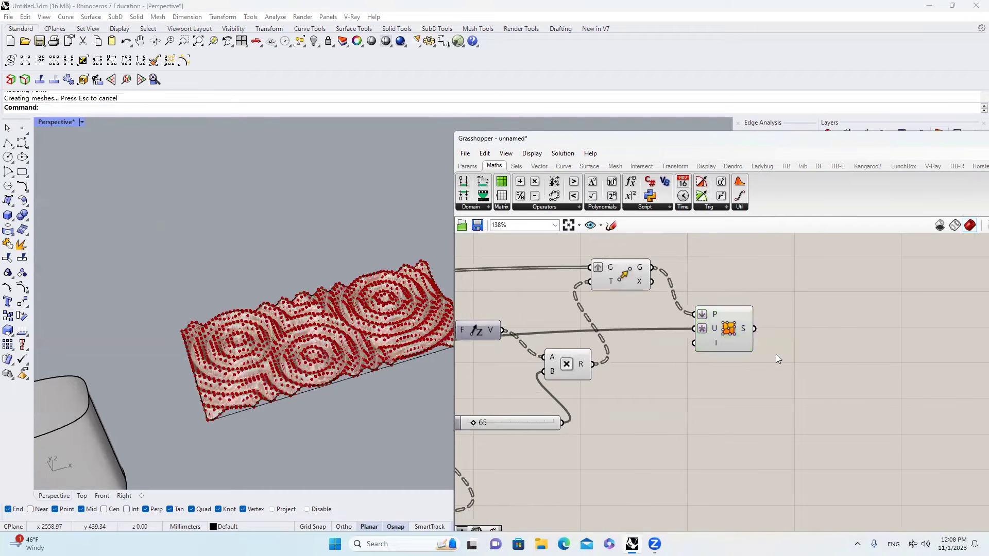
{"action": "left_click_drag", "start_coordinate": [878, 141], "coordinate": [668, 160]}
{"action": "left_click", "coordinate": [831, 157]}
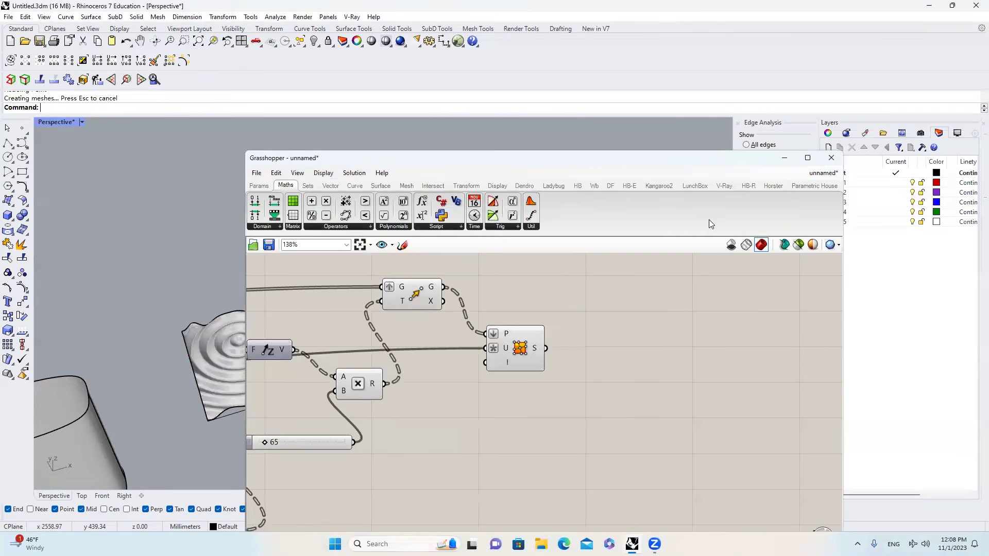
Step: Rotate the rippled surface together with its boundary curve and attractor points about 90 degrees around the vertical axis
{"action": "mouse_move", "coordinate": [492, 345]}
{"action": "right_mouse_down"}
{"action": "mouse_move", "coordinate": [425, 374]}
{"action": "mouse_move", "coordinate": [447, 319]}
{"action": "mouse_move", "coordinate": [433, 336]}
{"action": "mouse_move", "coordinate": [504, 354]}
{"action": "mouse_move", "coordinate": [526, 393]}
{"action": "right_mouse_up"}
{"action": "scroll", "coordinate": [527, 392], "scroll_direction": "up", "scroll_amount": 4}
{"action": "left_click_drag", "start_coordinate": [613, 422], "coordinate": [220, 242]}
{"action": "scroll", "coordinate": [378, 322], "scroll_direction": "down", "scroll_amount": 4}
{"action": "right_click_drag", "start_coordinate": [344, 341], "coordinate": [340, 338]}
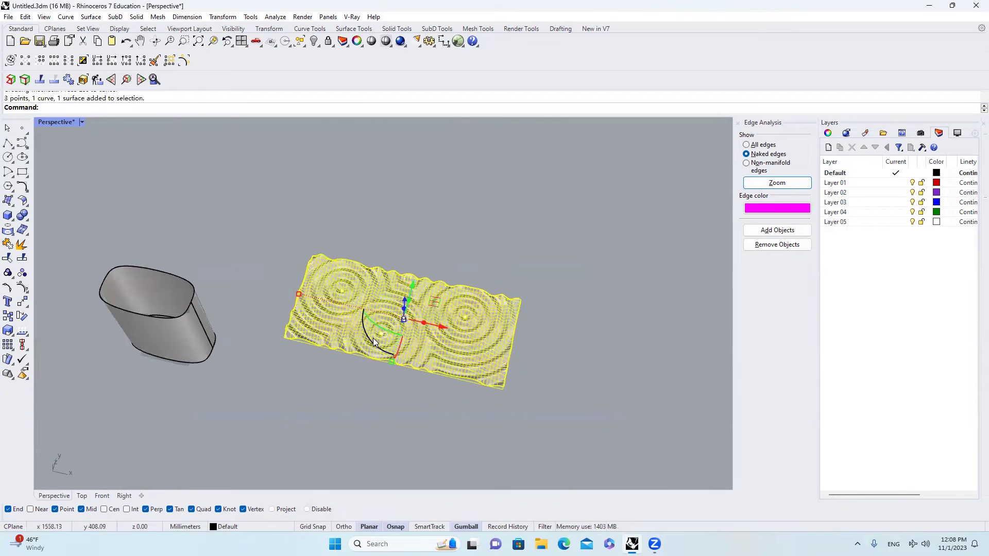
{"action": "mouse_move", "coordinate": [370, 339]}
{"action": "left_mouse_down"}
{"action": "mouse_move", "coordinate": [399, 361]}
{"action": "mouse_move", "coordinate": [488, 362]}
{"action": "left_mouse_up"}
{"action": "left_click", "coordinate": [488, 362]}
{"action": "mouse_move", "coordinate": [489, 362]}
{"action": "right_mouse_down"}
{"action": "mouse_move", "coordinate": [465, 296]}
{"action": "mouse_move", "coordinate": [489, 356]}
{"action": "right_mouse_up"}
{"action": "scroll", "coordinate": [484, 363], "scroll_direction": "up", "scroll_amount": 3}
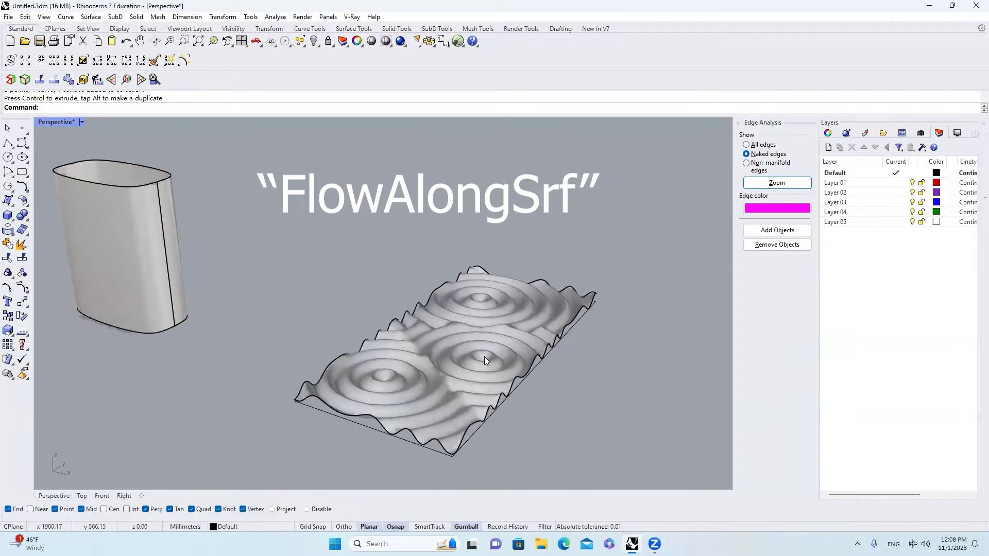
Step: Start FlowAlongSrf with the rippled surface as the object and choose the Plane option for the base surface
{"action": "type", "text": "F"}
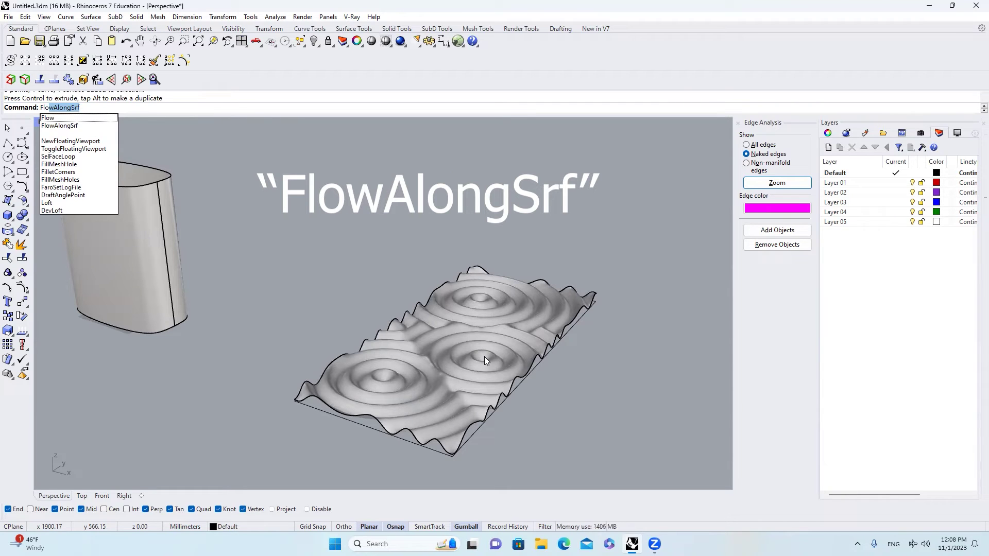
{"action": "type", "text": "lo"}
{"action": "key", "text": "Return"}
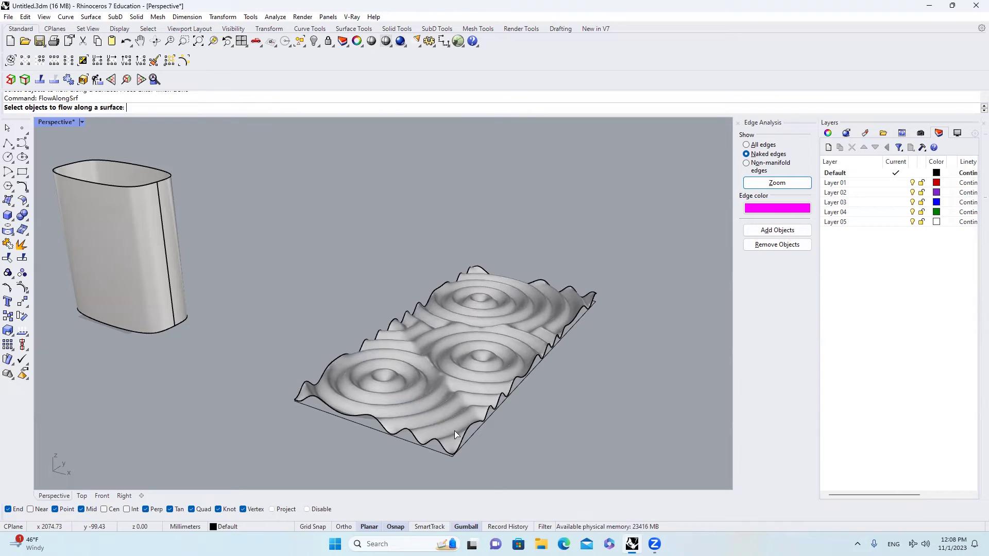
{"action": "left_click", "coordinate": [455, 430]}
{"action": "key", "text": "Return"}
{"action": "left_click", "coordinate": [211, 108]}
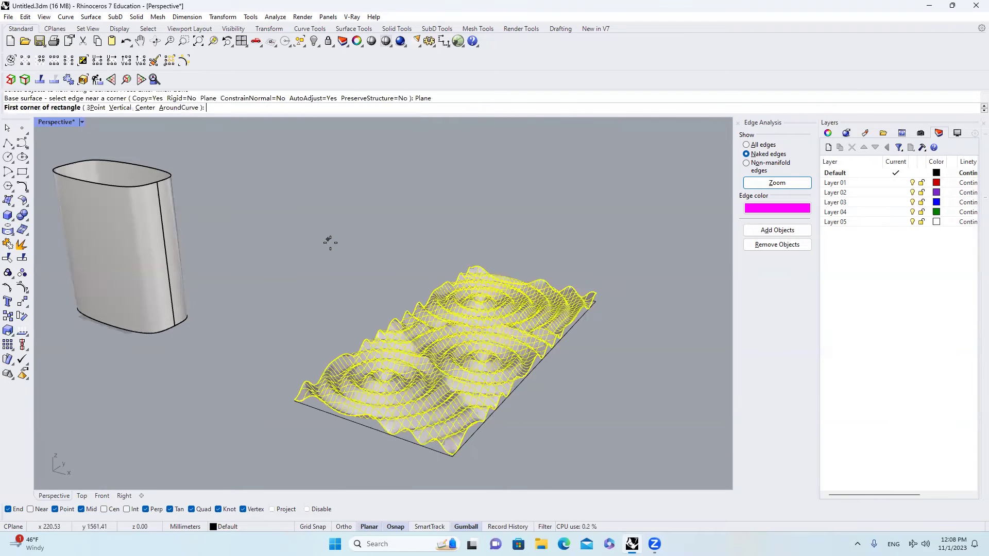
Step: Define the FlowAlongSrf base plane by picking two opposite corners of the boundary rectangle under the rippled surface
{"action": "scroll", "coordinate": [419, 393], "scroll_direction": "down", "scroll_amount": 1}
{"action": "scroll", "coordinate": [392, 353], "scroll_direction": "up", "scroll_amount": 4}
{"action": "scroll", "coordinate": [369, 282], "scroll_direction": "up", "scroll_amount": 3}
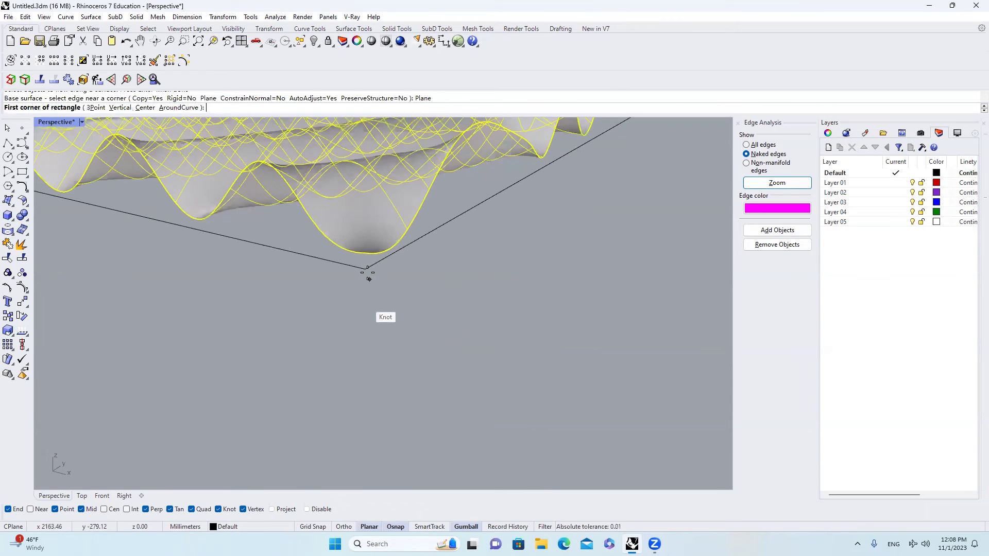
{"action": "left_click", "coordinate": [368, 272]}
{"action": "scroll", "coordinate": [375, 360], "scroll_direction": "down", "scroll_amount": 4}
{"action": "scroll", "coordinate": [444, 324], "scroll_direction": "down", "scroll_amount": 7}
{"action": "right_click_drag", "start_coordinate": [445, 323], "coordinate": [412, 320]}
{"action": "scroll", "coordinate": [412, 320], "scroll_direction": "up", "scroll_amount": 6}
{"action": "scroll", "coordinate": [397, 323], "scroll_direction": "up", "scroll_amount": 2}
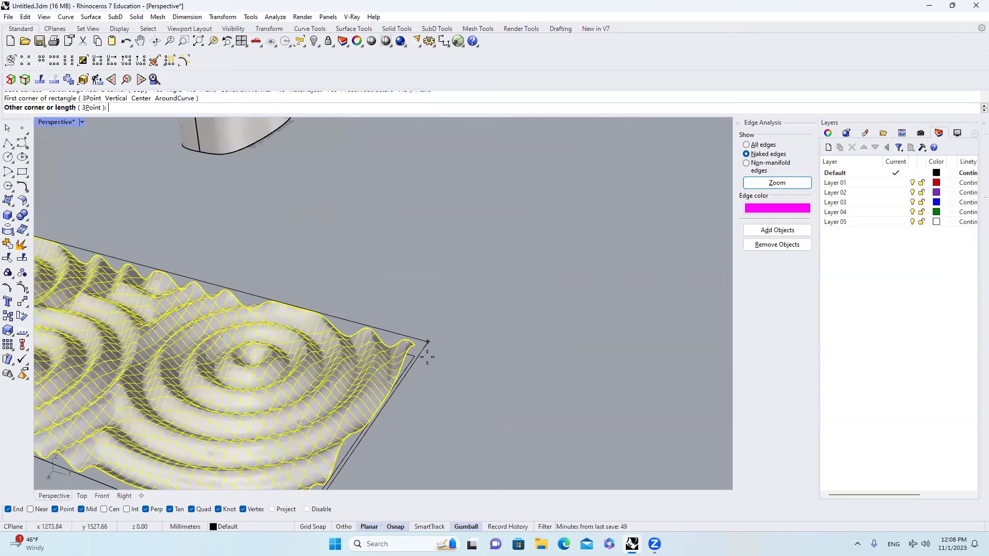
{"action": "left_click", "coordinate": [419, 359]}
Step: Flow the rippled surface onto the lofted vessel, choosing the vessel's vertical seam as the matching target edge
{"action": "scroll", "coordinate": [418, 359], "scroll_direction": "down", "scroll_amount": 3}
{"action": "scroll", "coordinate": [471, 378], "scroll_direction": "down", "scroll_amount": 4}
{"action": "right_click_drag", "start_coordinate": [515, 356], "coordinate": [582, 357]}
{"action": "scroll", "coordinate": [406, 289], "scroll_direction": "up", "scroll_amount": 6}
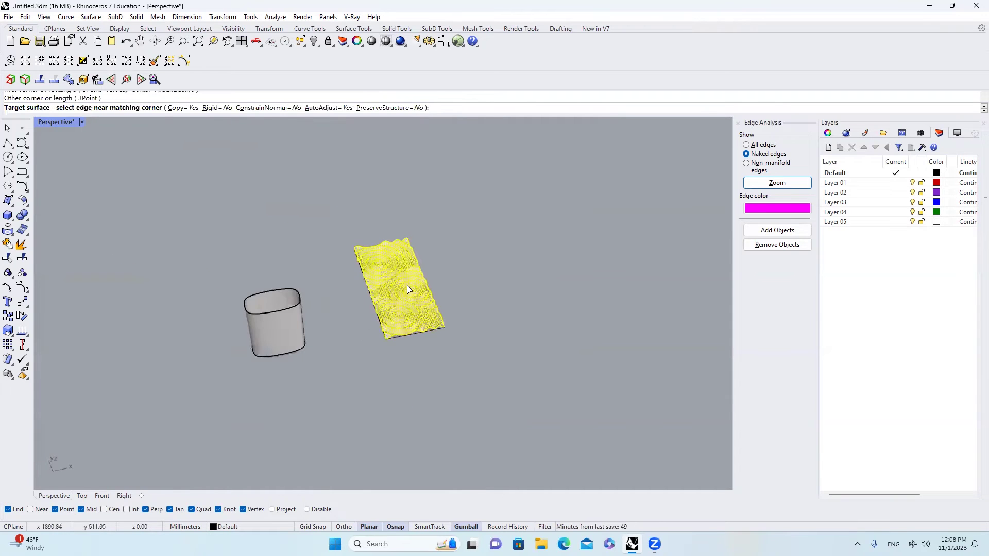
{"action": "right_click_drag", "start_coordinate": [419, 297], "coordinate": [546, 333]}
{"action": "scroll", "coordinate": [424, 341], "scroll_direction": "down", "scroll_amount": 6}
{"action": "scroll", "coordinate": [401, 347], "scroll_direction": "up", "scroll_amount": 8}
{"action": "scroll", "coordinate": [421, 365], "scroll_direction": "up", "scroll_amount": 4}
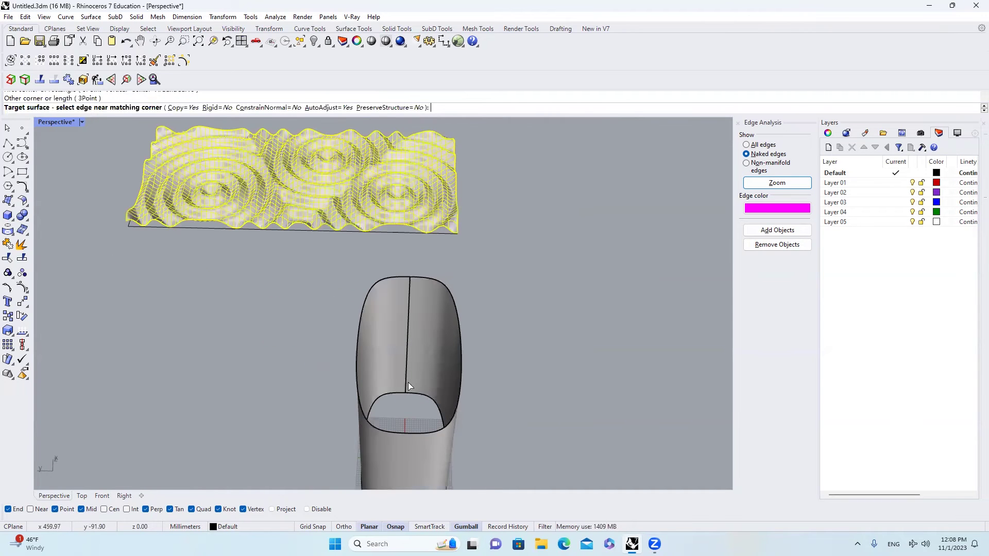
{"action": "left_click", "coordinate": [408, 337]}
{"action": "scroll", "coordinate": [454, 334], "scroll_direction": "down", "scroll_amount": 1}
{"action": "right_click_drag", "start_coordinate": [455, 334], "coordinate": [332, 338]}
{"action": "scroll", "coordinate": [412, 343], "scroll_direction": "up", "scroll_amount": 3}
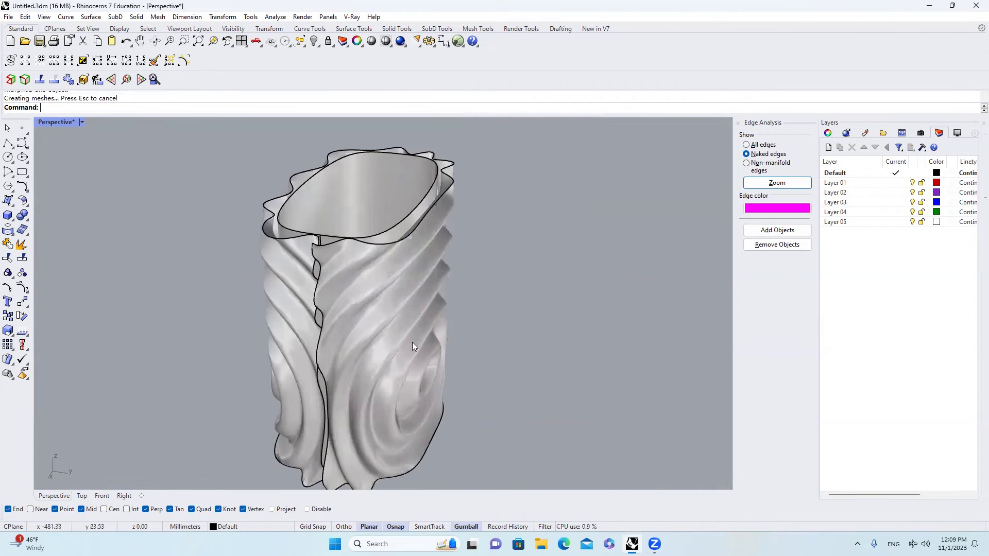
Step: Isolate the flowed rippled vessel surface so that all other objects are hidden
{"action": "left_click", "coordinate": [320, 208]}
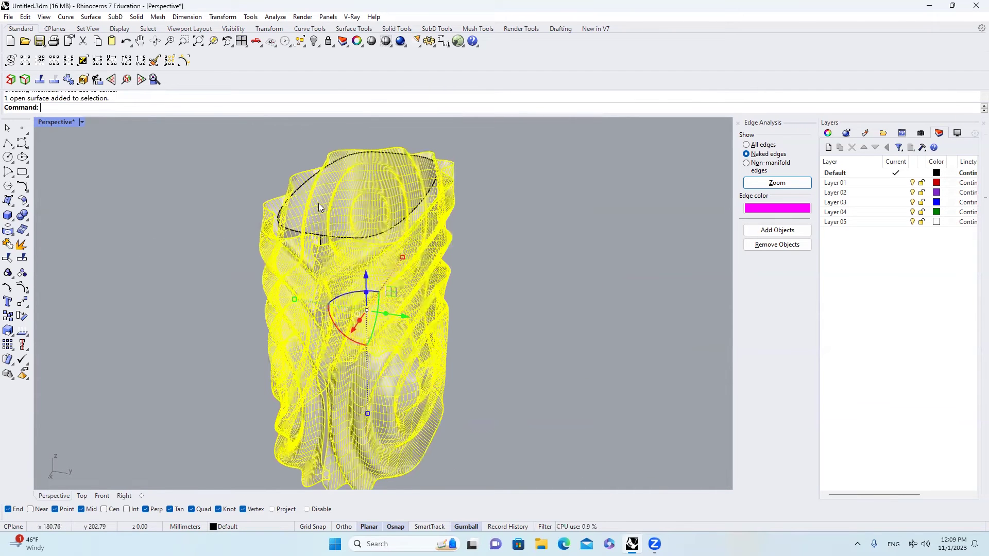
{"action": "left_click", "coordinate": [315, 42]}
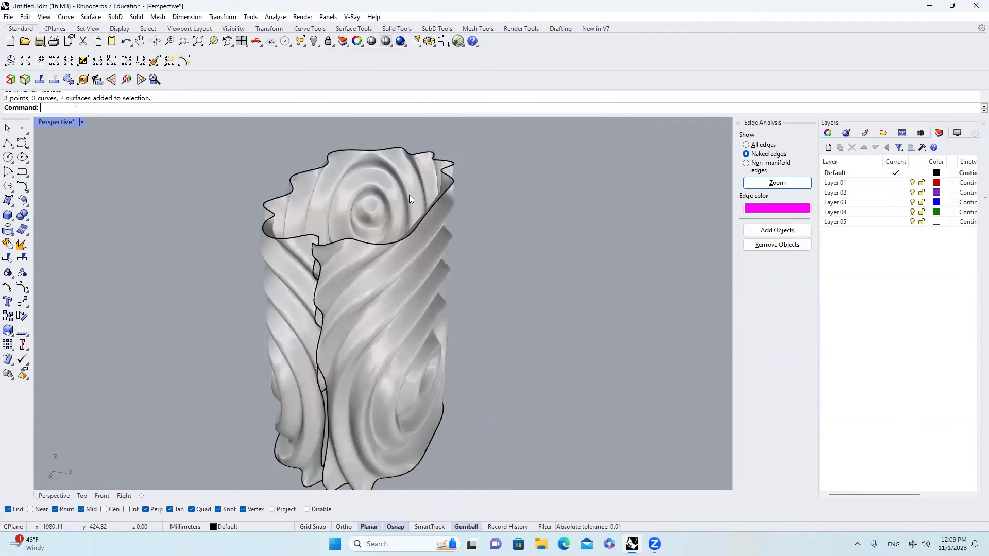
{"action": "scroll", "coordinate": [391, 252], "scroll_direction": "down", "scroll_amount": 4}
{"action": "right_click_drag", "start_coordinate": [409, 194], "coordinate": [310, 265]}
{"action": "key", "text": "alt+space"}
{"action": "scroll", "coordinate": [398, 242], "scroll_direction": "up", "scroll_amount": 6}
{"action": "scroll", "coordinate": [395, 242], "scroll_direction": "down", "scroll_amount": 6}
{"action": "right_click_drag", "start_coordinate": [351, 227], "coordinate": [400, 247]}
{"action": "scroll", "coordinate": [373, 238], "scroll_direction": "up", "scroll_amount": 5}
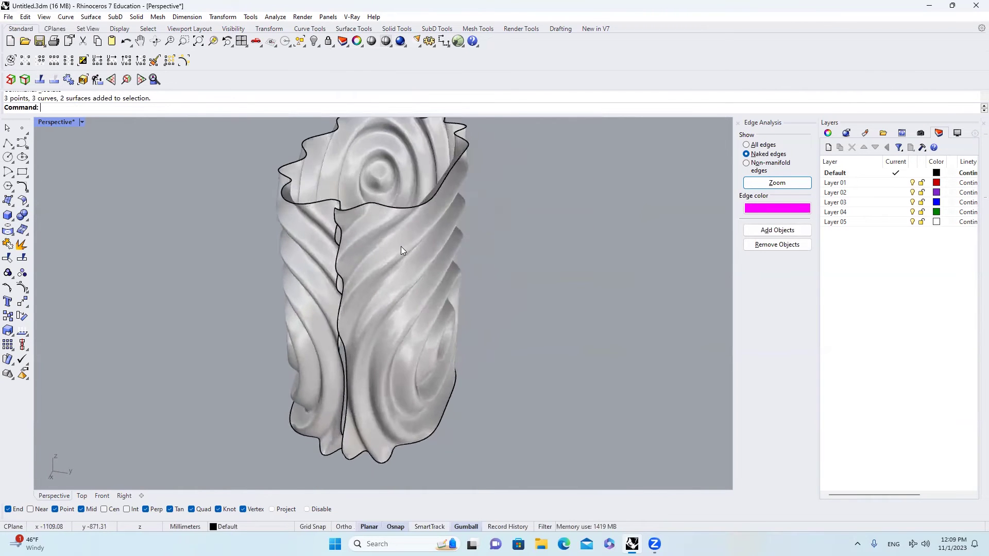
Step: Split the rippled vessel along a vertical isocurve beside its seam, with Shrink set to Yes
{"action": "scroll", "coordinate": [385, 237], "scroll_direction": "up", "scroll_amount": 3}
{"action": "scroll", "coordinate": [403, 265], "scroll_direction": "down", "scroll_amount": 3}
{"action": "scroll", "coordinate": [395, 259], "scroll_direction": "up", "scroll_amount": 3}
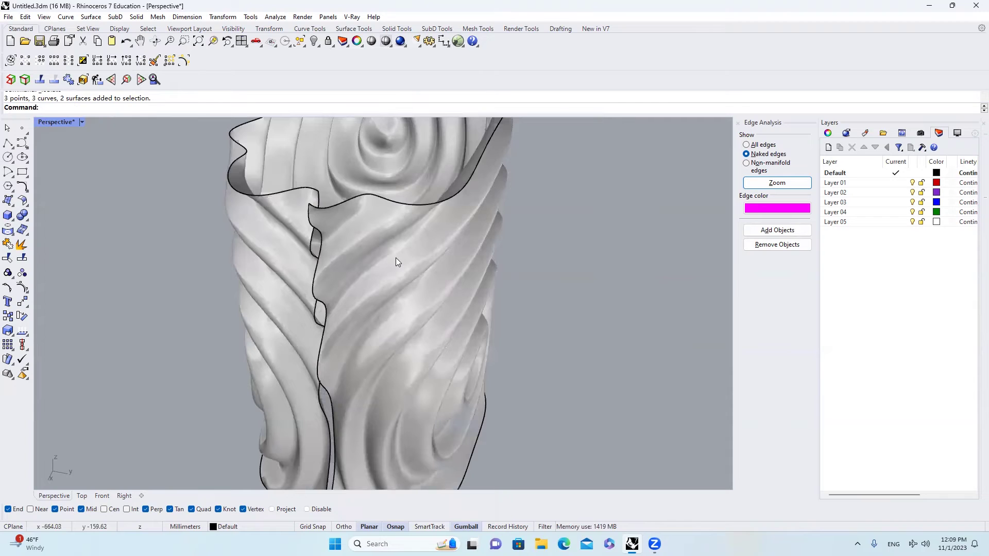
{"action": "key", "text": "Return"}
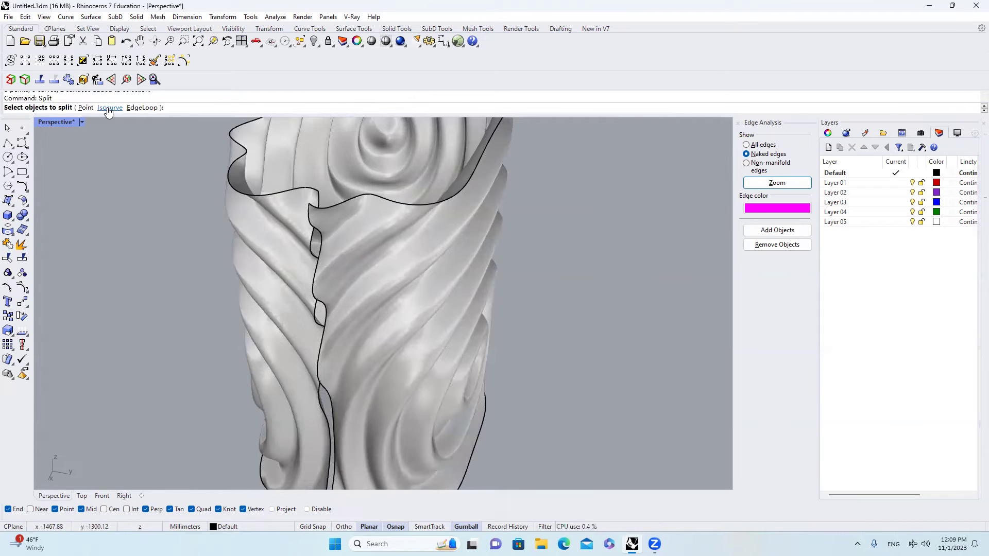
{"action": "left_click", "coordinate": [106, 107]}
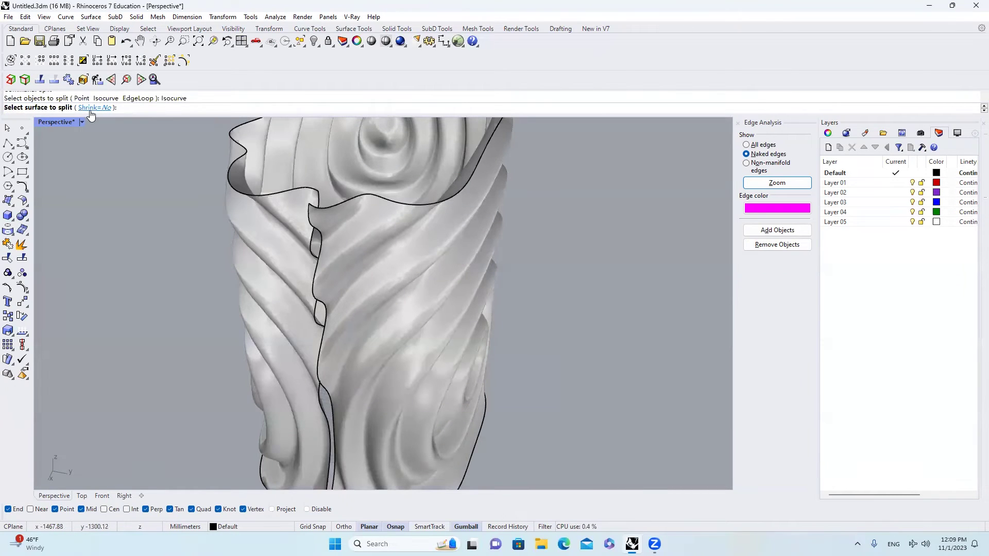
{"action": "left_click", "coordinate": [95, 108]}
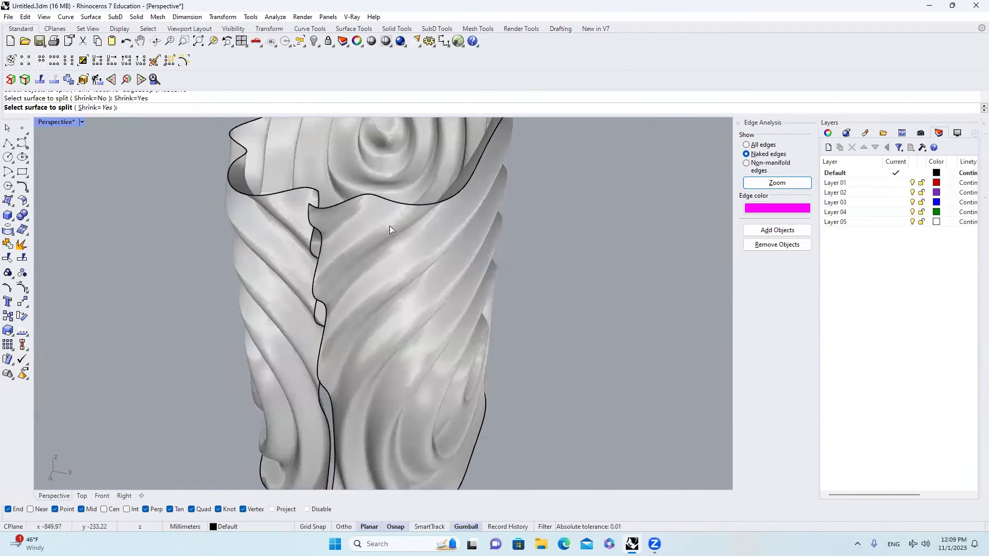
{"action": "left_click", "coordinate": [385, 210]}
{"action": "key", "text": "Return"}
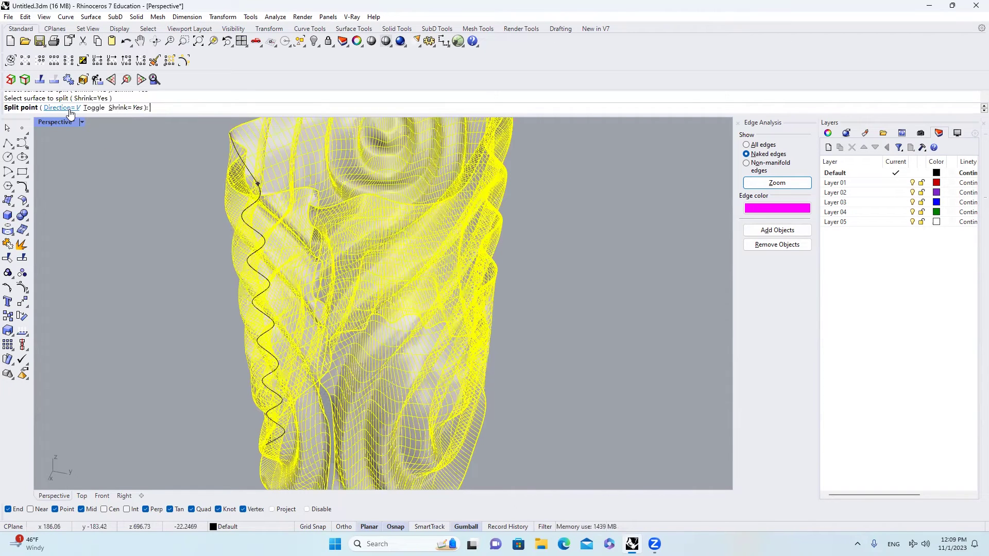
{"action": "left_click", "coordinate": [394, 235]}
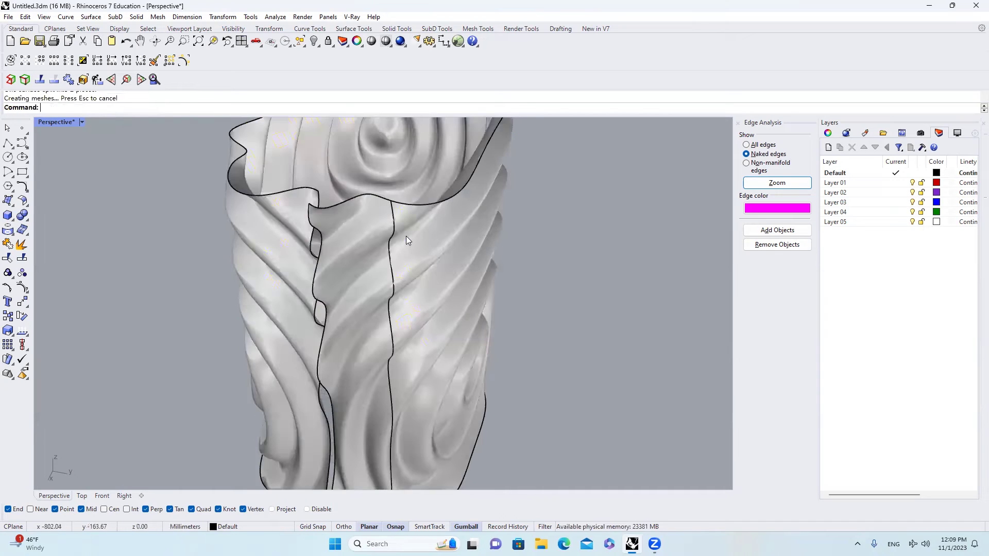
Step: Delete the narrow strip between the open seam and the vertical cut
{"action": "scroll", "coordinate": [405, 237], "scroll_direction": "down", "scroll_amount": 3}
{"action": "left_click", "coordinate": [392, 241]}
{"action": "scroll", "coordinate": [397, 240], "scroll_direction": "up", "scroll_amount": 3}
{"action": "key", "text": "Delete"}
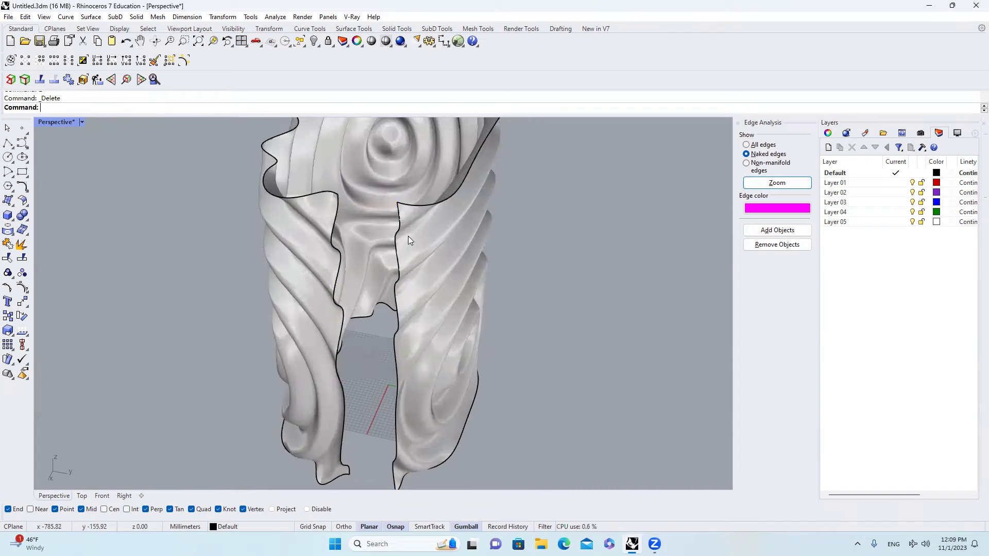
Step: Bridge the vertical gap with BlendSrf between its two open edges, using Tangency continuity at the first edge
{"action": "type", "text": "BlendSrf"}
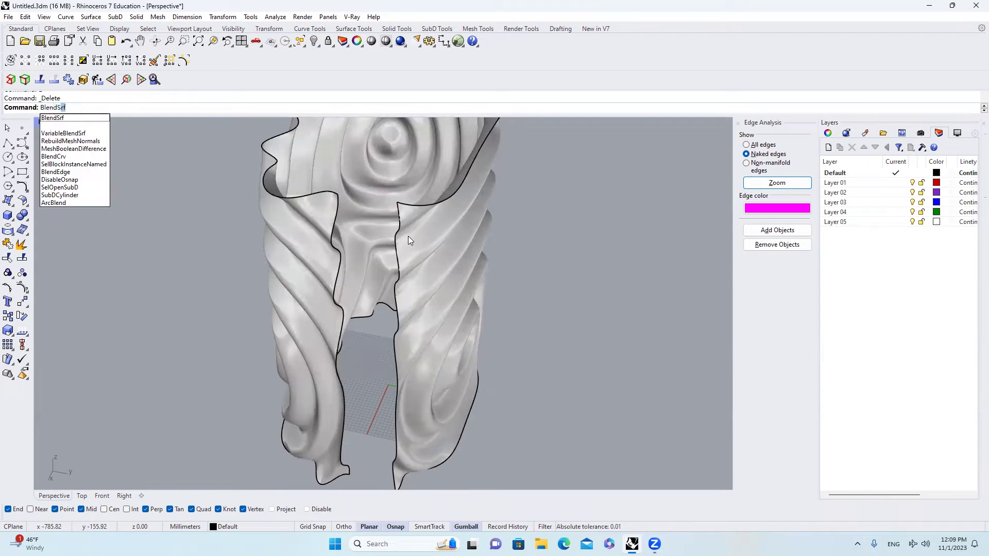
{"action": "key", "text": "Return"}
{"action": "left_click", "coordinate": [339, 200]}
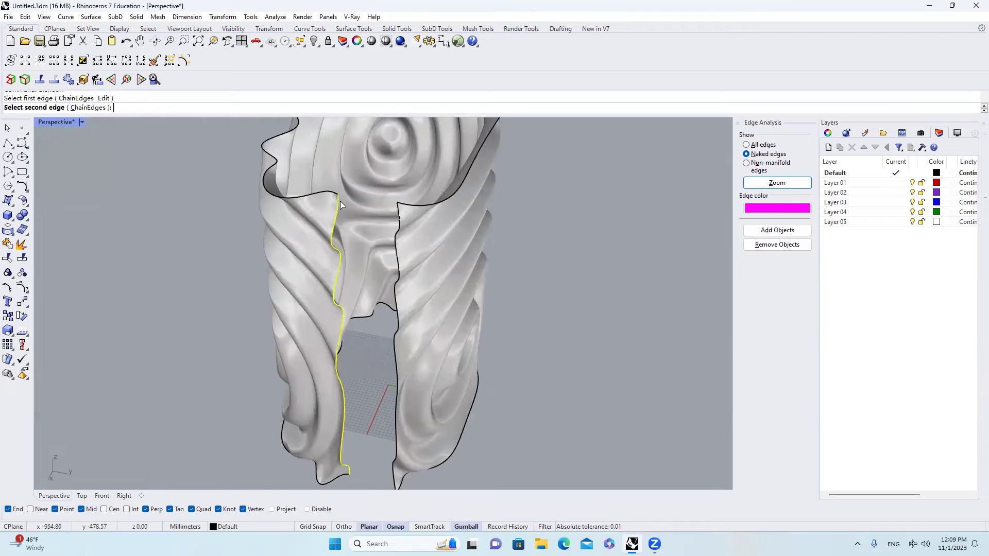
{"action": "left_click", "coordinate": [399, 218]}
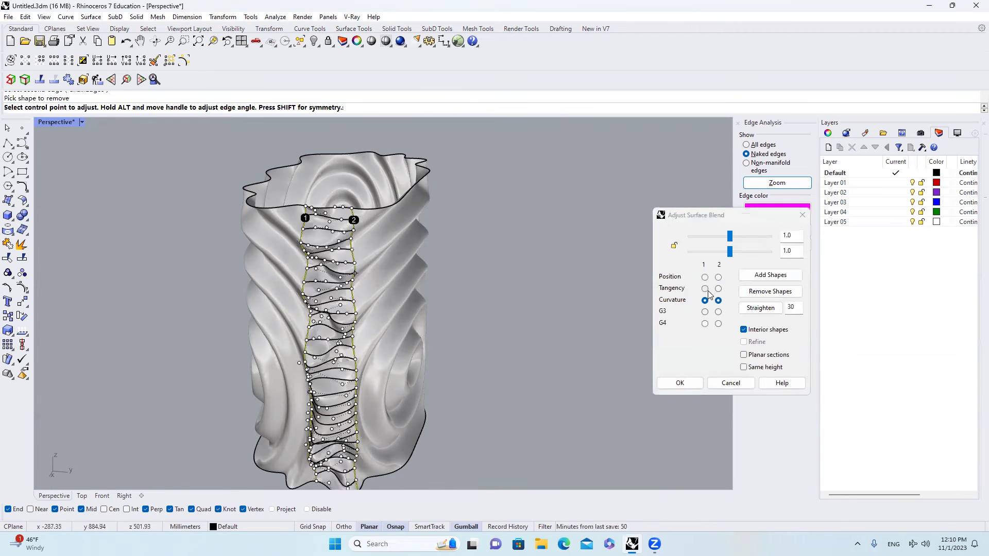
{"action": "left_click", "coordinate": [708, 288]}
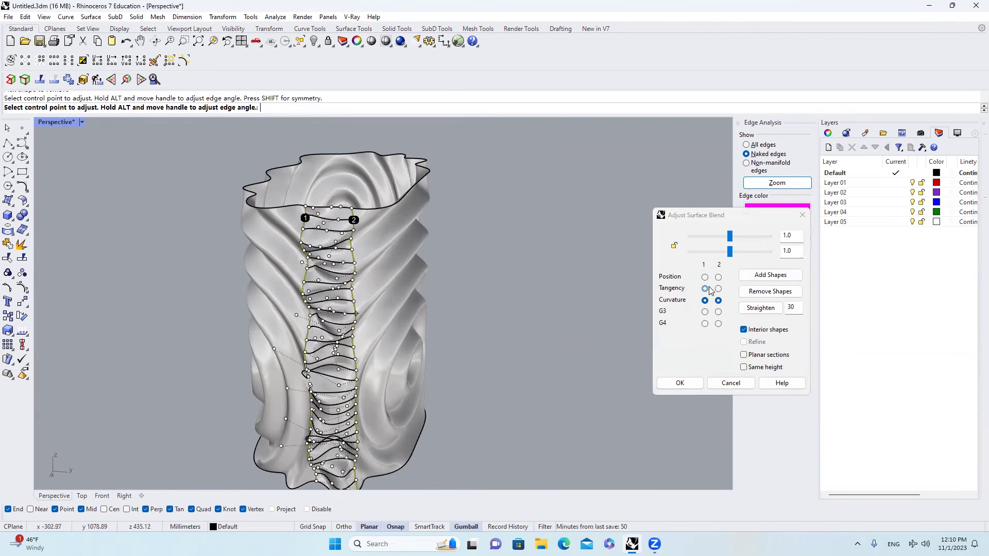
{"action": "left_click", "coordinate": [690, 382]}
Step: Merge the blend strip with the adjoining vessel surface using MergeSrf with Smooth=Yes
{"action": "left_click", "coordinate": [394, 297]}
{"action": "type", "text": "mergesrf"}
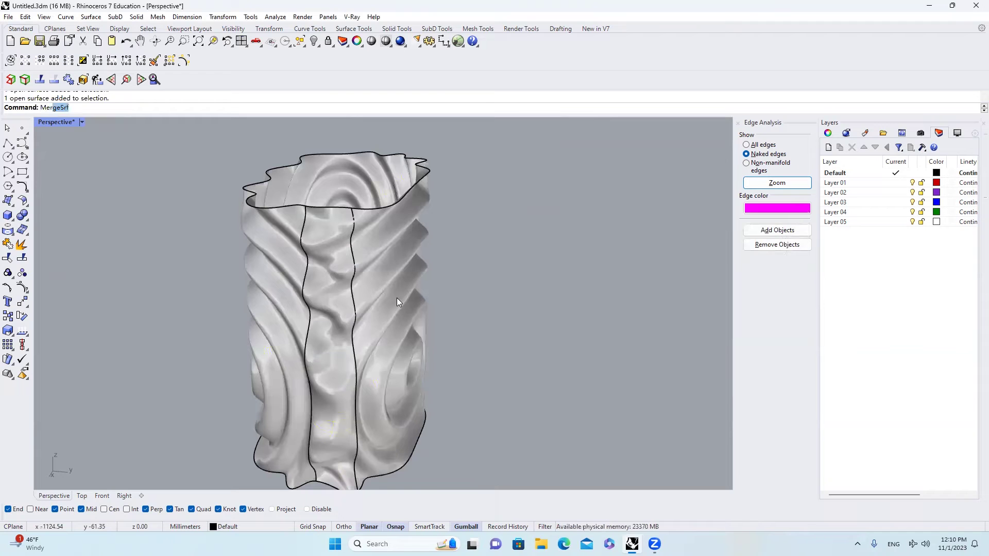
{"action": "key", "text": "Return"}
{"action": "left_click", "coordinate": [368, 300]}
{"action": "left_click", "coordinate": [367, 297]}
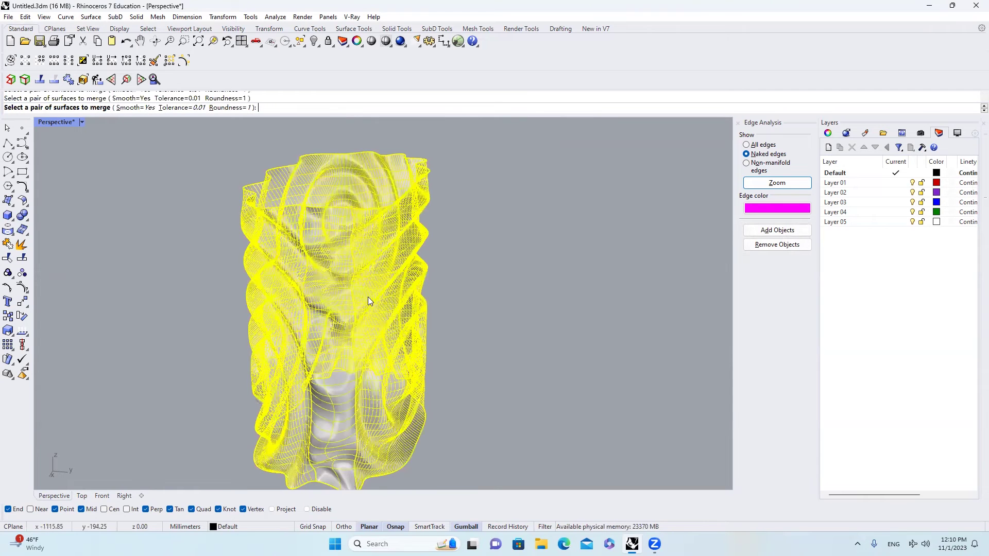
Step: Duplicate the border curves of the merged vessel surface
{"action": "scroll", "coordinate": [438, 291], "scroll_direction": "down", "scroll_amount": 4}
{"action": "right_click_drag", "start_coordinate": [466, 282], "coordinate": [539, 340]}
{"action": "scroll", "coordinate": [511, 274], "scroll_direction": "up", "scroll_amount": 4}
{"action": "scroll", "coordinate": [513, 274], "scroll_direction": "down", "scroll_amount": 4}
{"action": "scroll", "coordinate": [433, 281], "scroll_direction": "up", "scroll_amount": 5}
{"action": "left_click", "coordinate": [433, 252]}
{"action": "mouse_move", "coordinate": [438, 263]}
{"action": "right_mouse_down"}
{"action": "mouse_move", "coordinate": [435, 246]}
{"action": "mouse_move", "coordinate": [431, 266]}
{"action": "right_mouse_up"}
{"action": "scroll", "coordinate": [431, 266], "scroll_direction": "up", "scroll_amount": 3}
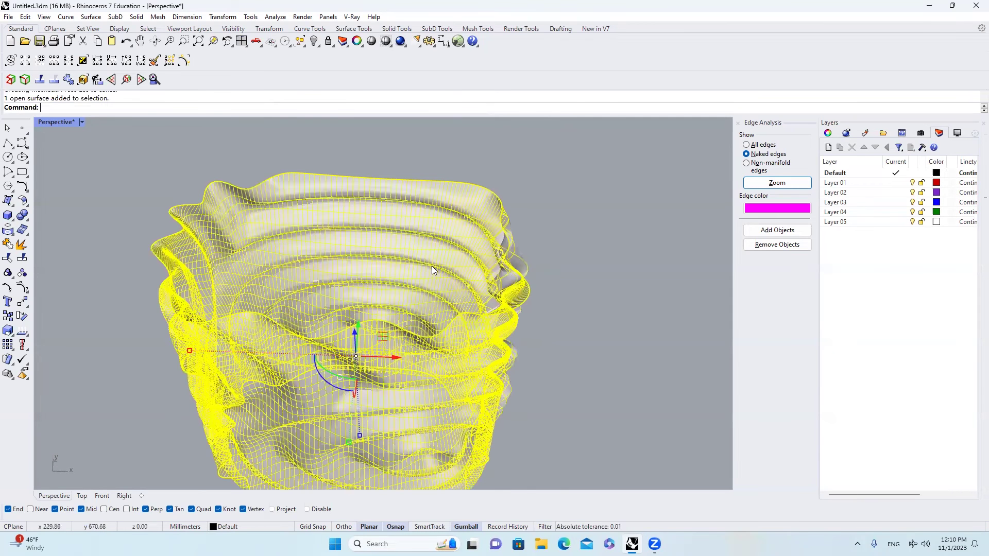
{"action": "key", "text": "Return"}
{"action": "key", "text": "Escape"}
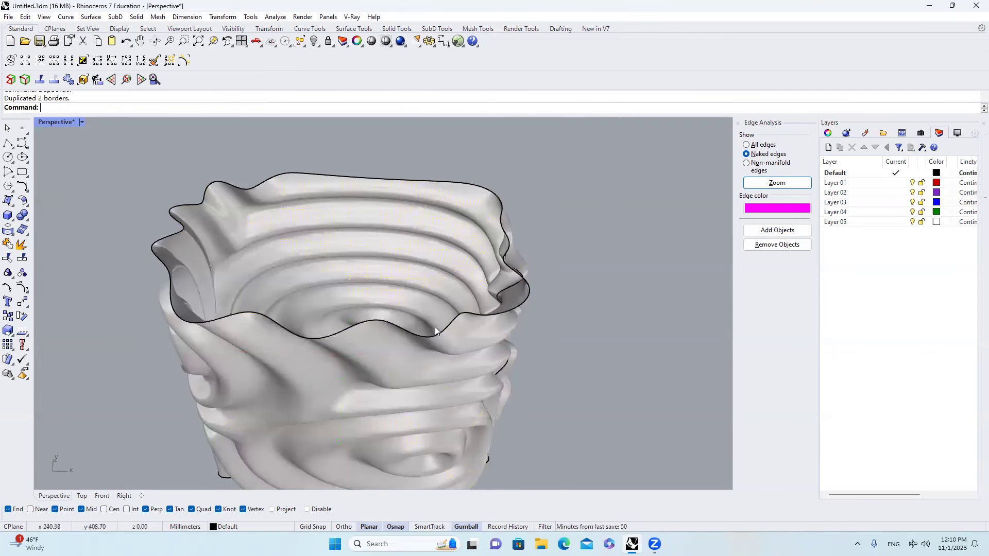
Step: Scale the duplicated top border curve uniformly inward and raise it slightly above the rim
{"action": "left_click", "coordinate": [435, 332]}
{"action": "left_click", "coordinate": [469, 359]}
{"action": "left_click_drag", "start_coordinate": [168, 265], "coordinate": [201, 268], "text": "shift"}
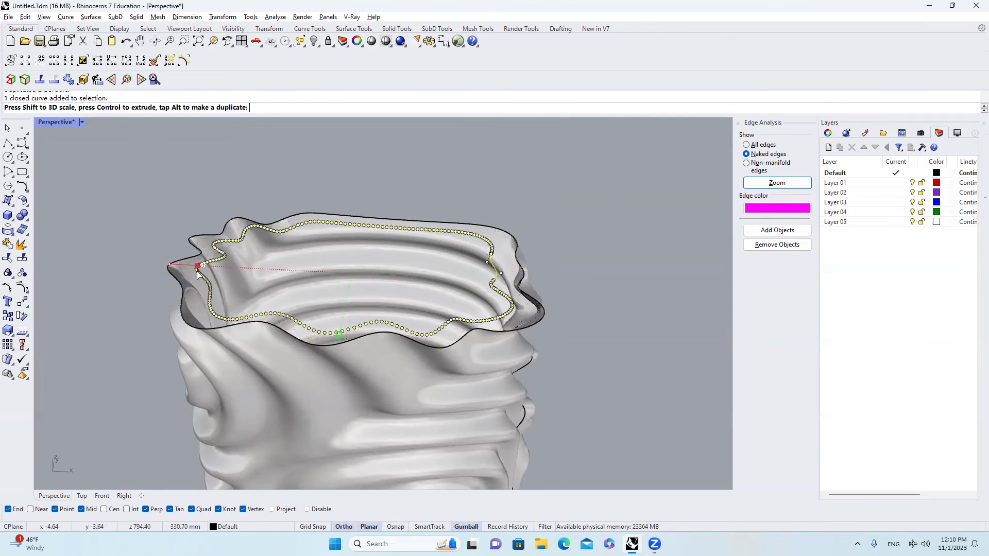
{"action": "right_click_drag", "start_coordinate": [378, 279], "coordinate": [385, 269]}
{"action": "key", "text": "Escape"}
{"action": "key", "text": "Escape"}
{"action": "left_click", "coordinate": [208, 283]}
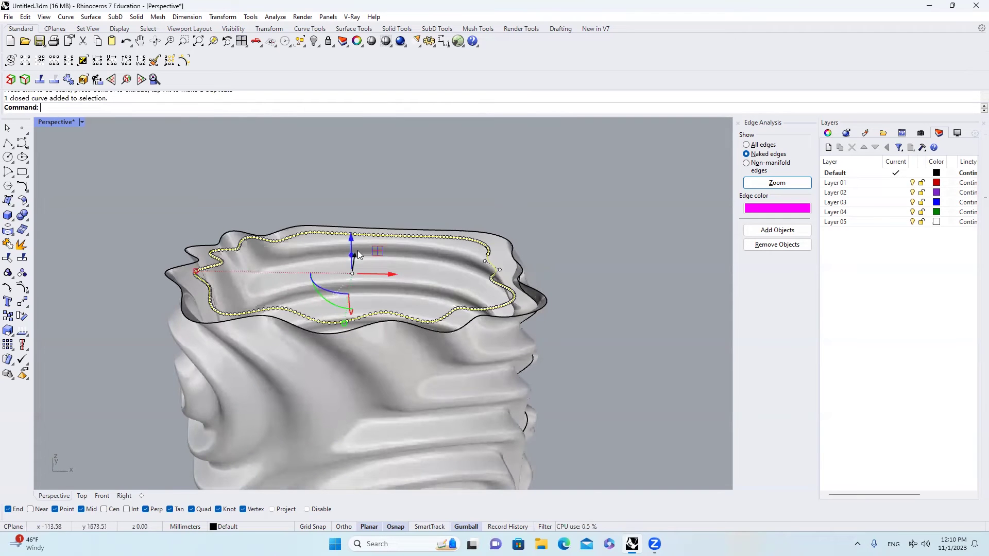
{"action": "left_click_drag", "start_coordinate": [354, 241], "coordinate": [353, 217]}
Step: Create a planar surface from the raised, scaled-down border curve with PlanarSrf
{"action": "type", "text": "P"}
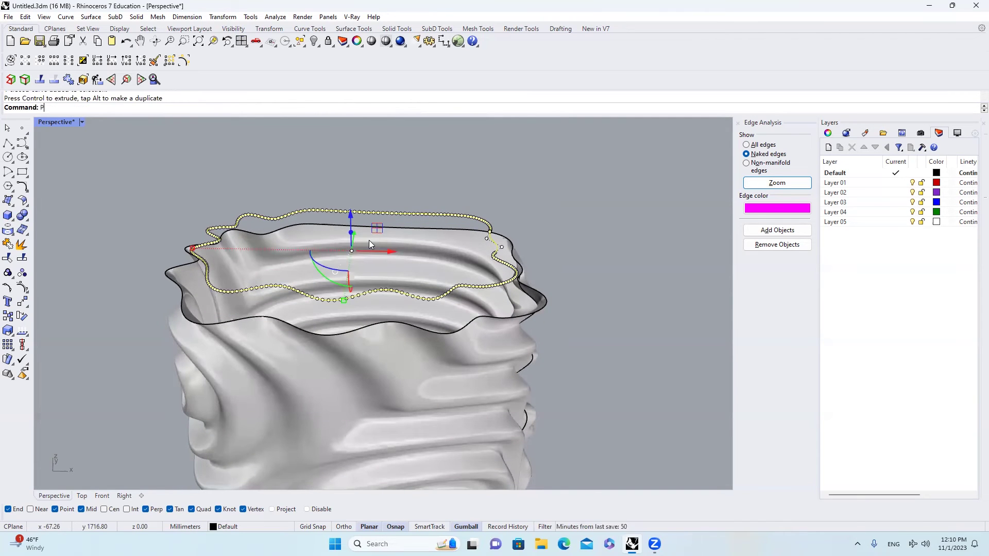
{"action": "type", "text": "lanarSrf"}
{"action": "key", "text": "Return"}
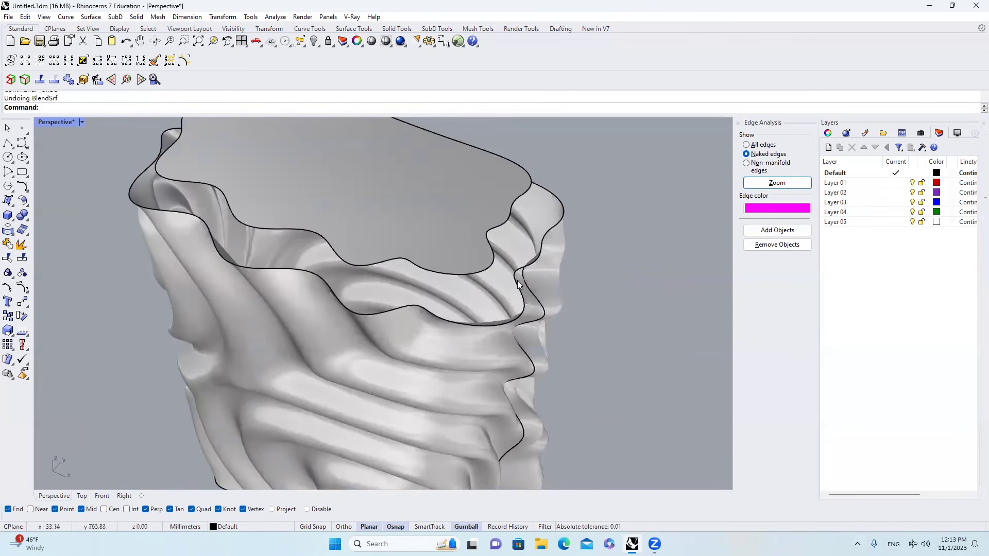
Step: Try to blend the planar surface's outer edge to the vessel's top rim with BlendSrf
{"action": "right_click_drag", "start_coordinate": [518, 280], "coordinate": [537, 320]}
{"action": "scroll", "coordinate": [537, 319], "scroll_direction": "down", "scroll_amount": 5}
{"action": "type", "text": "B"}
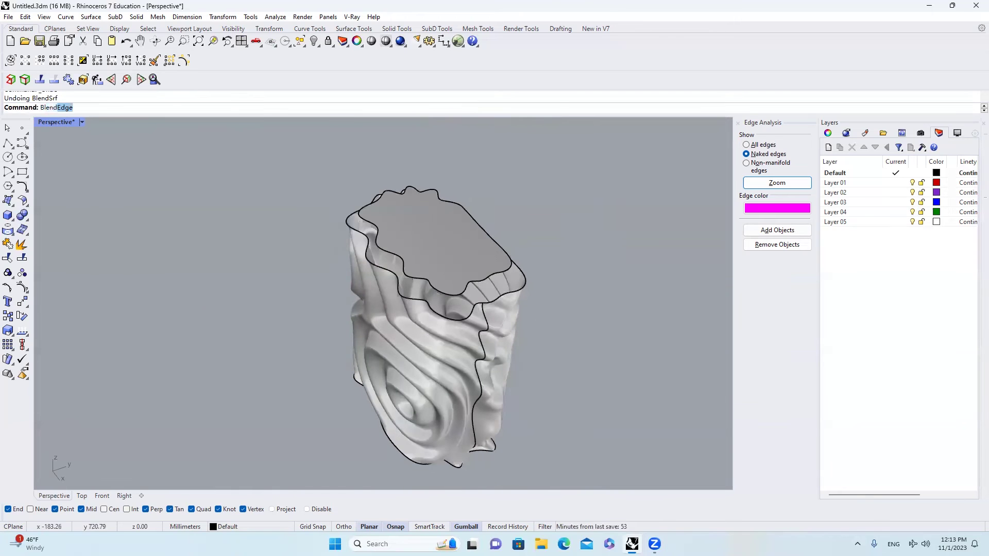
{"action": "type", "text": "lend"}
{"action": "key", "text": "Return"}
{"action": "scroll", "coordinate": [457, 291], "scroll_direction": "up", "scroll_amount": 3}
{"action": "left_click", "coordinate": [451, 296]}
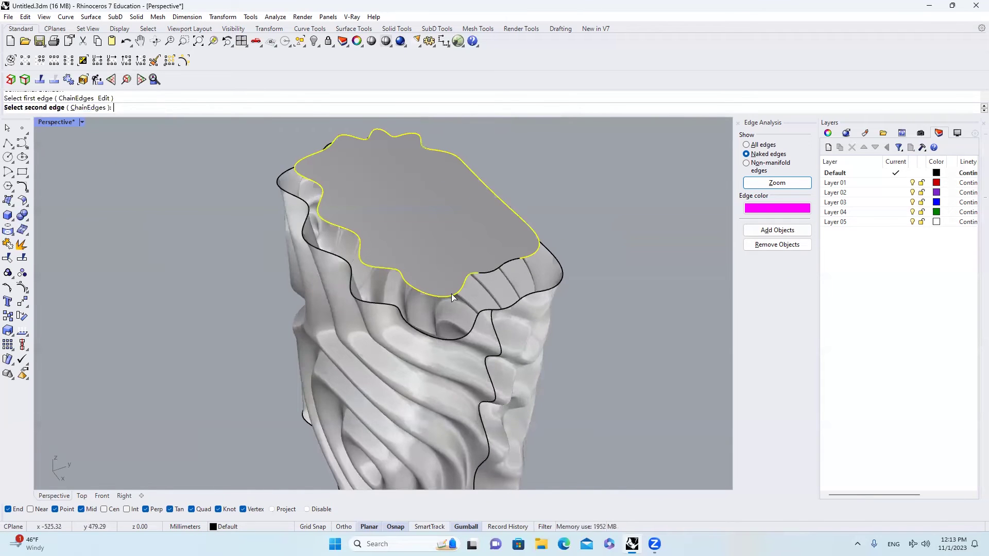
{"action": "left_click", "coordinate": [468, 332]}
{"action": "right_click_drag", "start_coordinate": [468, 332], "coordinate": [453, 257]}
{"action": "scroll", "coordinate": [452, 253], "scroll_direction": "up", "scroll_amount": 5}
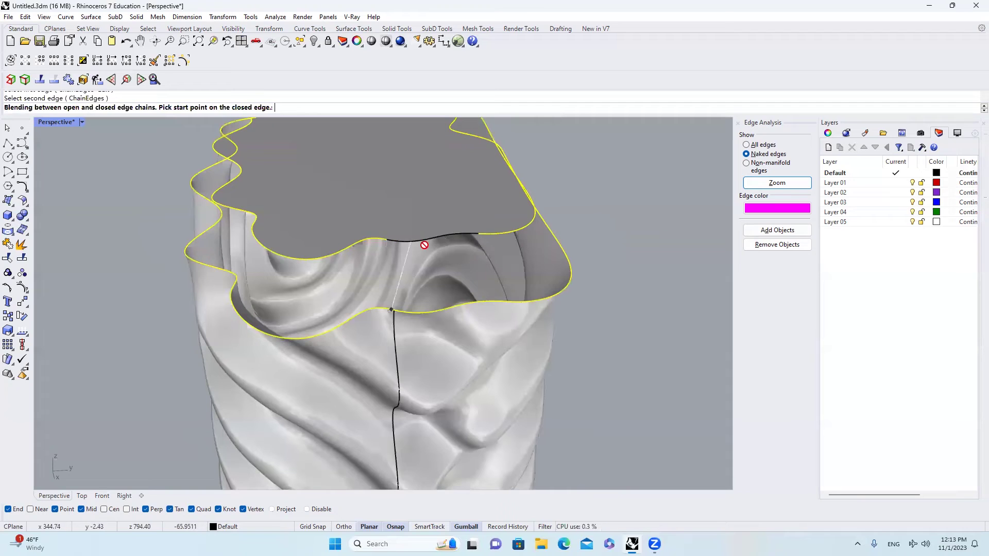
{"action": "left_click", "coordinate": [455, 258]}
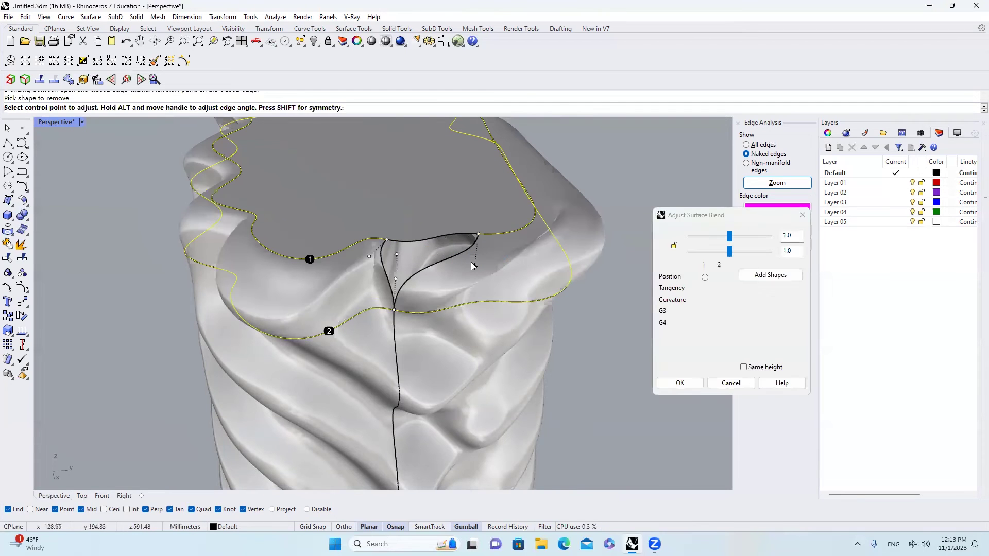
{"action": "left_click", "coordinate": [725, 382]}
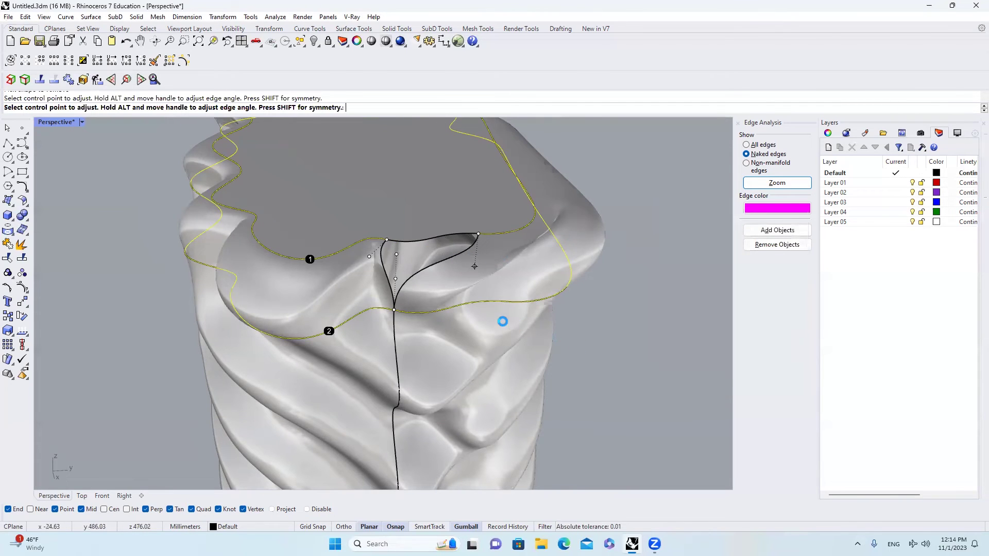
Step: Show the naked edges of the planar cap surface above the vessel's rim to examine where its border is split
{"action": "scroll", "coordinate": [458, 346], "scroll_direction": "down", "scroll_amount": 6}
{"action": "scroll", "coordinate": [451, 280], "scroll_direction": "up", "scroll_amount": 9}
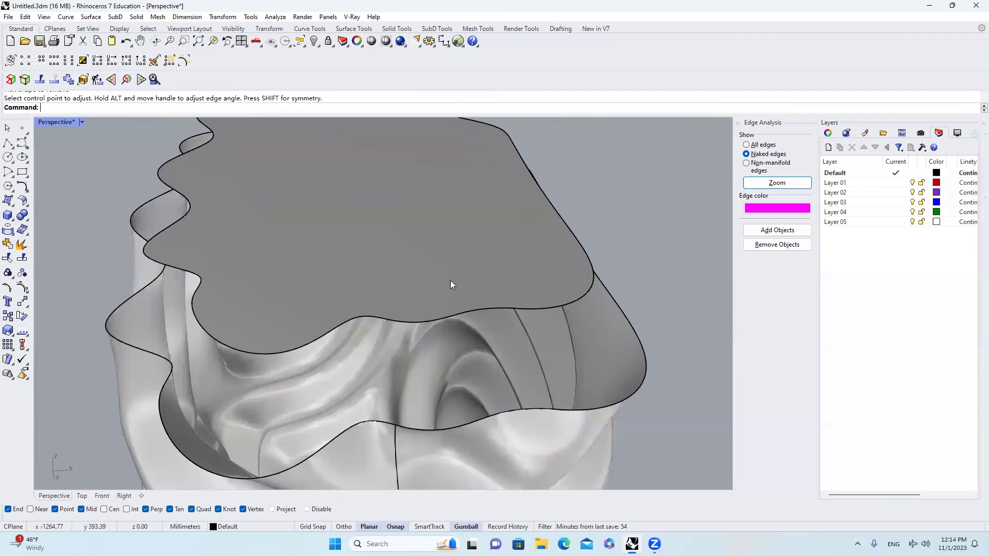
{"action": "left_click", "coordinate": [487, 308]}
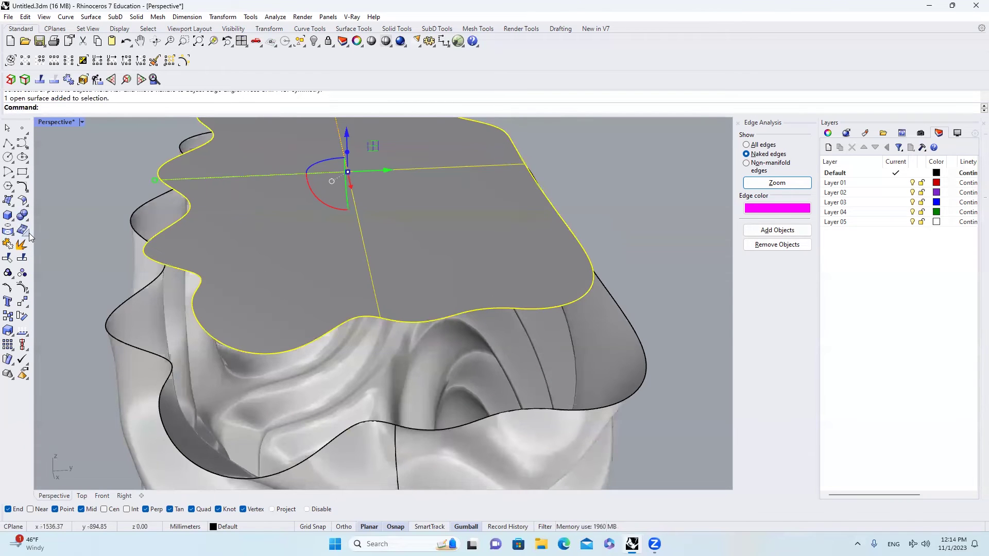
{"action": "key", "text": "Escape"}
{"action": "left_click", "coordinate": [26, 204]}
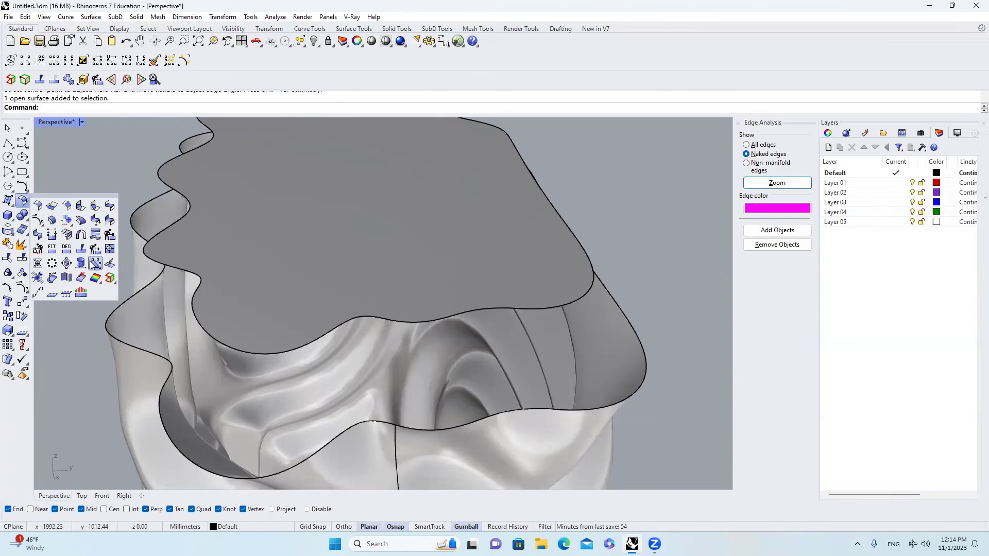
{"action": "left_click", "coordinate": [115, 284]}
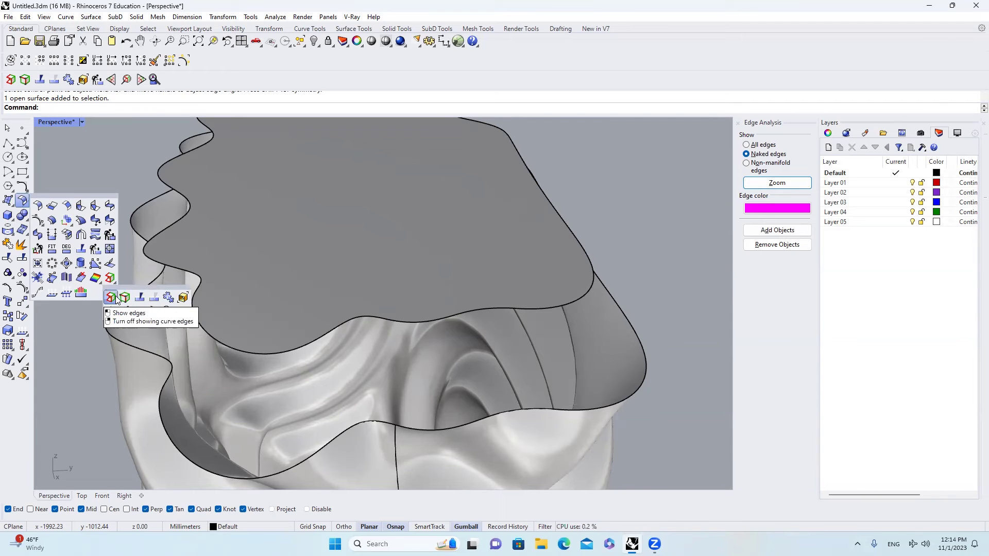
{"action": "left_click", "coordinate": [118, 298]}
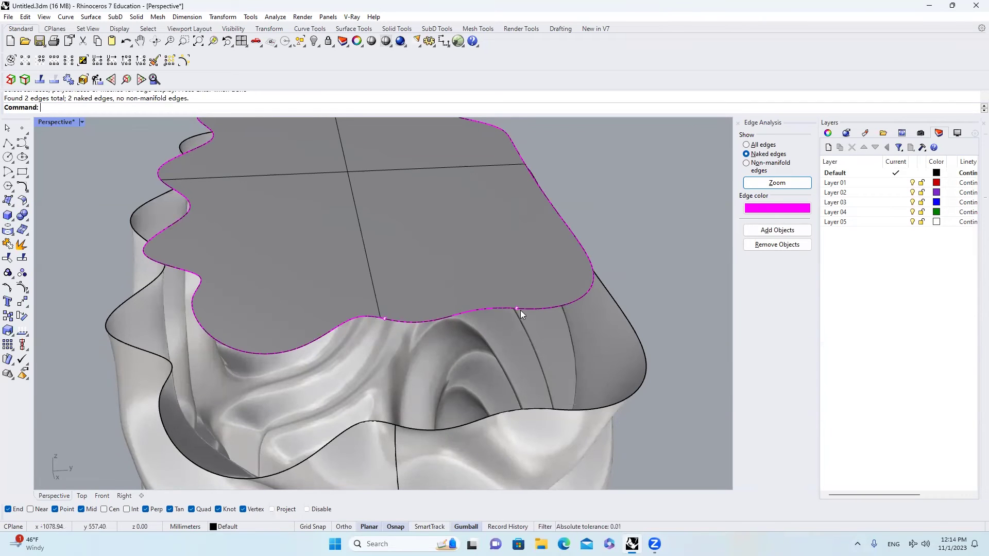
Step: Merge the split border segments of the planar cap surface into one edge with MergeEdge
{"action": "left_click", "coordinate": [28, 205]}
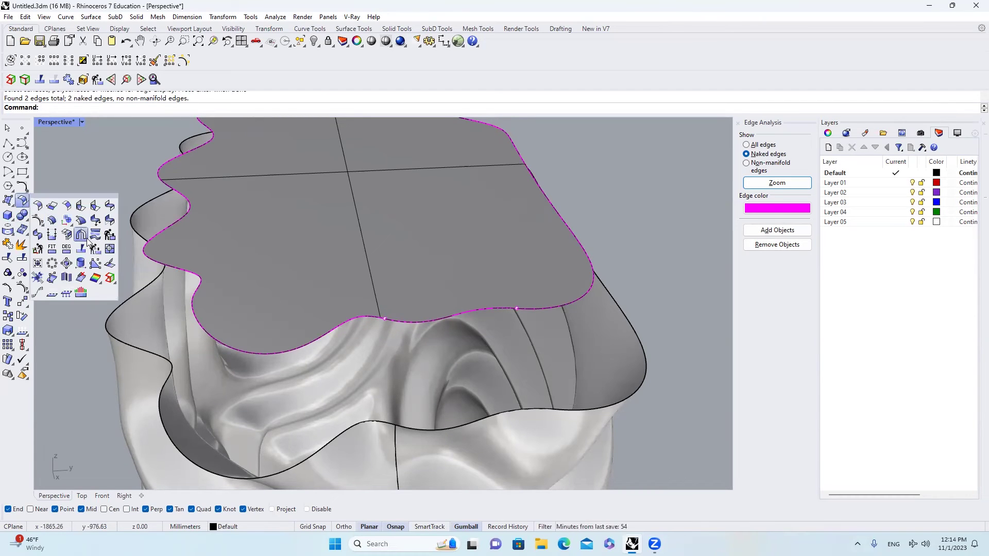
{"action": "left_click", "coordinate": [112, 282]}
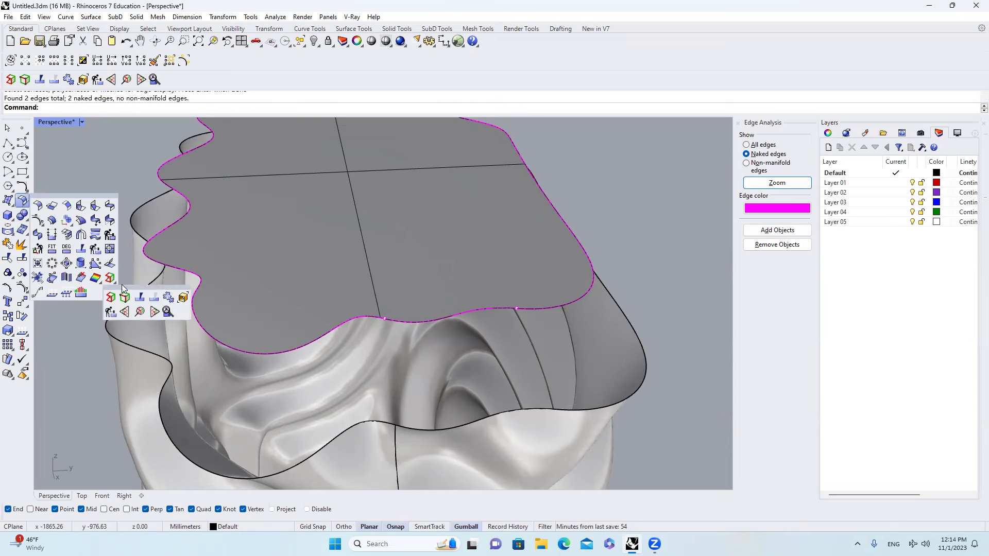
{"action": "left_click", "coordinate": [157, 301]}
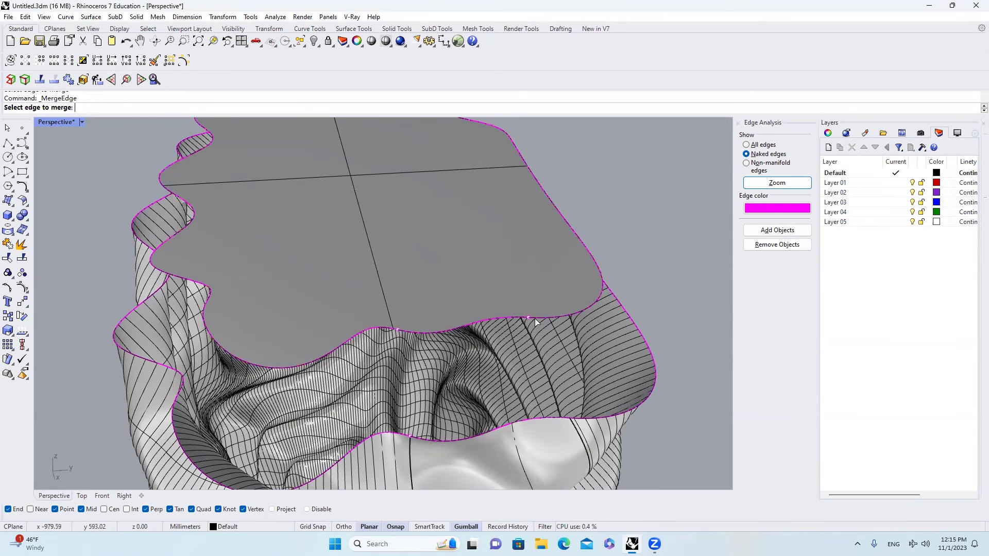
{"action": "left_click", "coordinate": [534, 319]}
{"action": "left_click", "coordinate": [549, 328]}
{"action": "left_click", "coordinate": [572, 333]}
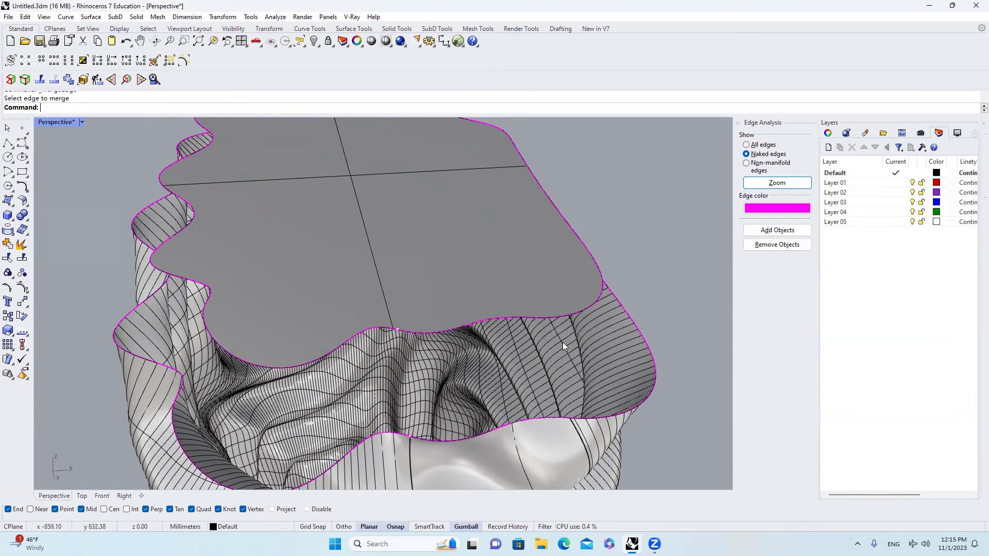
Step: Blend the planar cap's merged outer edge to the vessel's top rim with BlendSrf
{"action": "right_click_drag", "start_coordinate": [514, 316], "coordinate": [540, 280]}
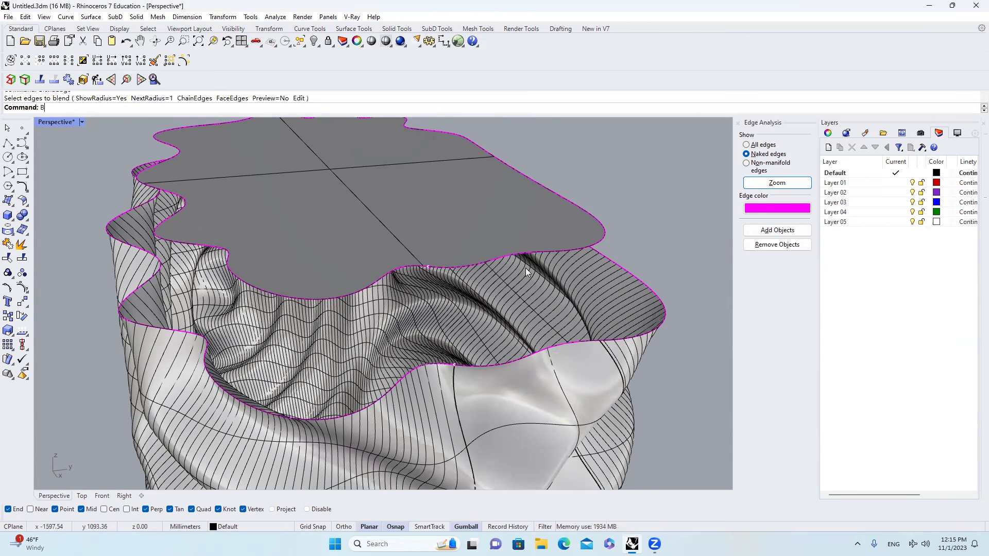
{"action": "type", "text": "BlendSrf"}
{"action": "key", "text": "Return"}
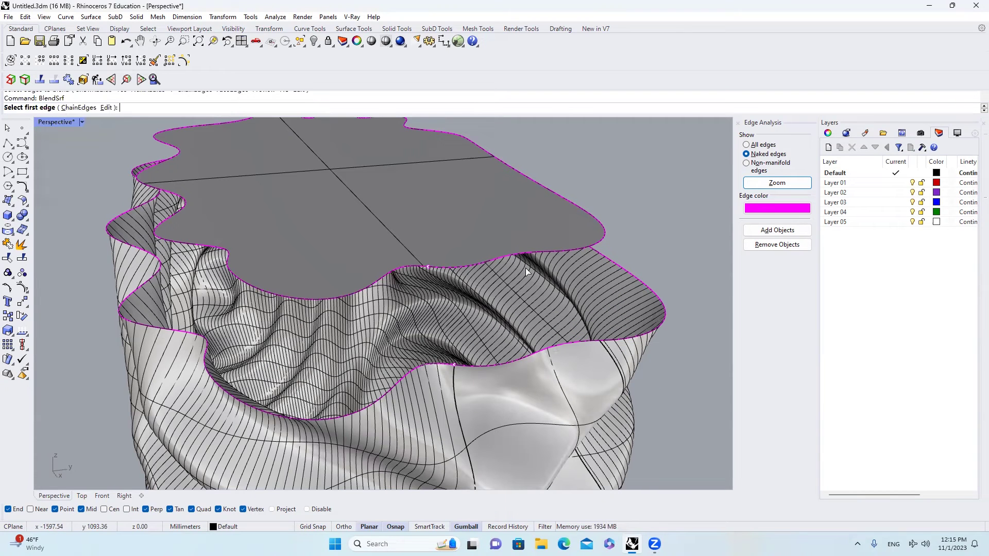
{"action": "left_click", "coordinate": [462, 268]}
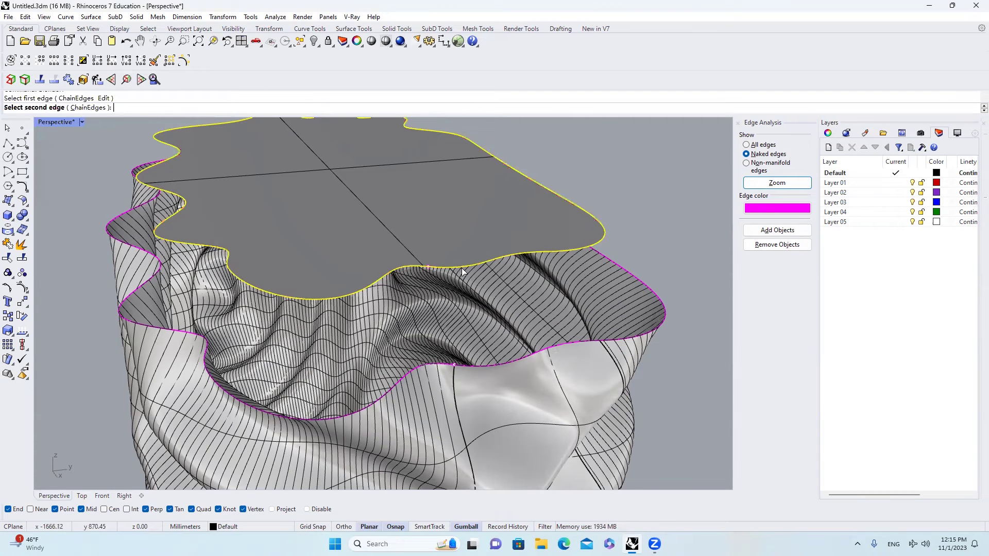
{"action": "left_click", "coordinate": [487, 366]}
{"action": "key", "text": "Return"}
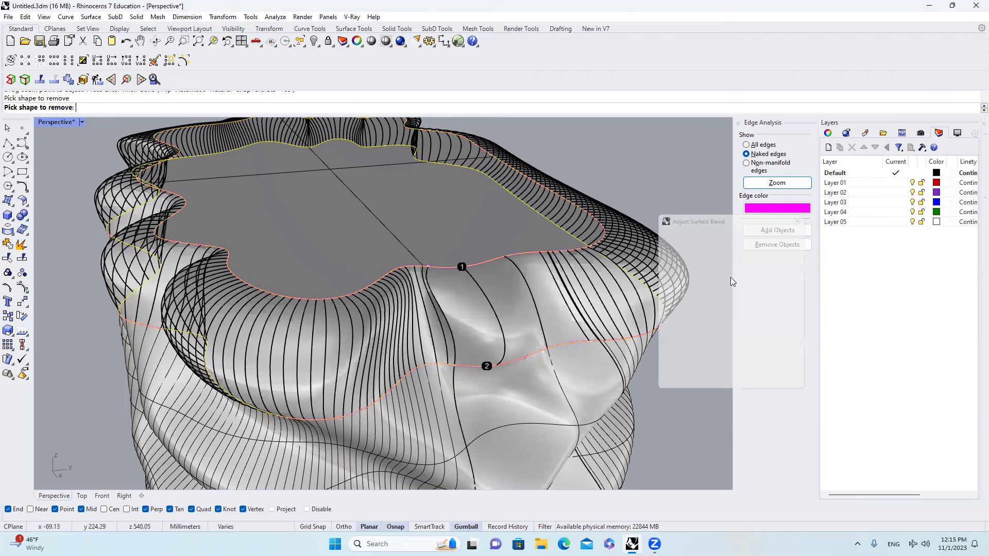
{"action": "left_click", "coordinate": [680, 383]}
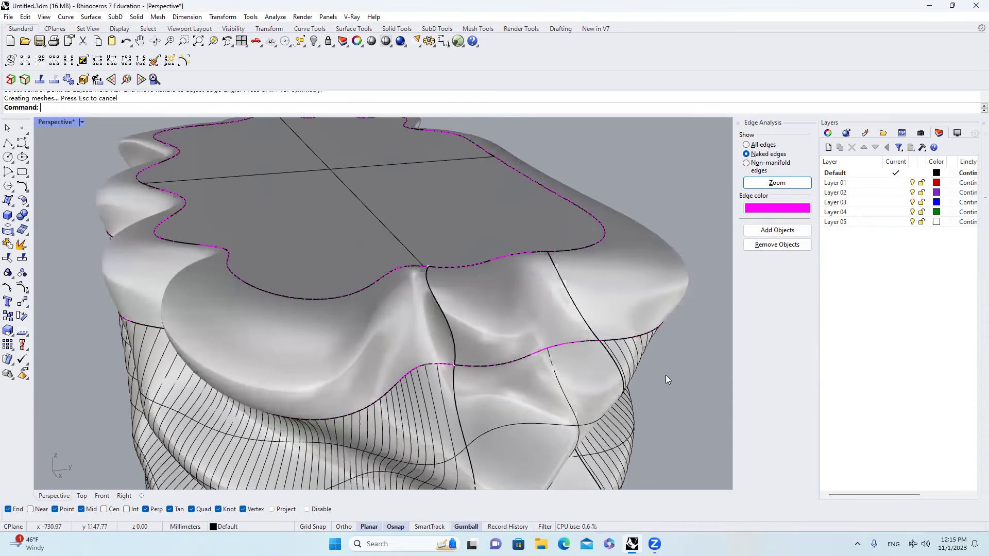
Step: Join the vessel body, the rim blend and the planar cap into one polysurface
{"action": "scroll", "coordinate": [474, 311], "scroll_direction": "down", "scroll_amount": 4}
{"action": "right_click_drag", "start_coordinate": [474, 311], "coordinate": [585, 356]}
{"action": "scroll", "coordinate": [469, 257], "scroll_direction": "down", "scroll_amount": 3}
{"action": "left_click_drag", "start_coordinate": [585, 357], "coordinate": [433, 241]}
{"action": "right_click_drag", "start_coordinate": [432, 241], "coordinate": [456, 304]}
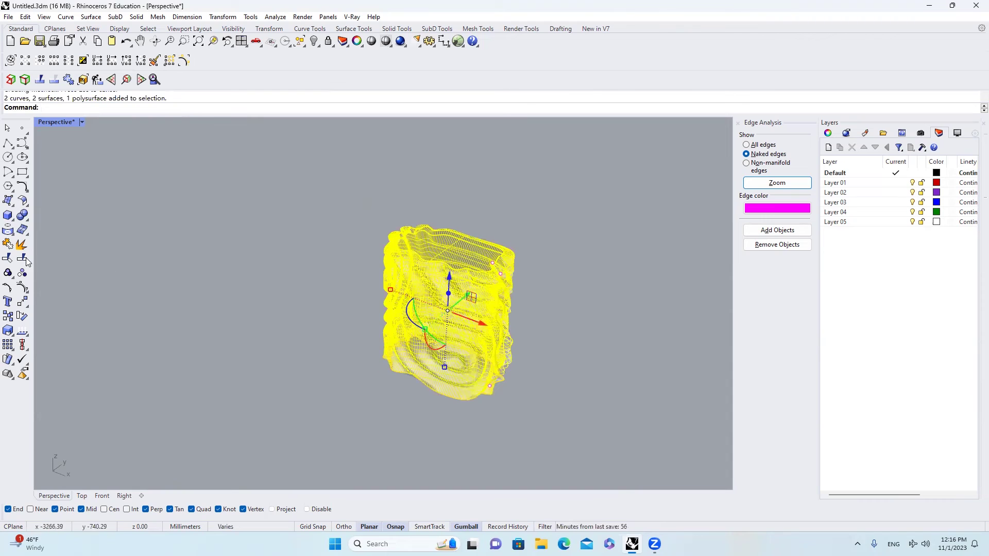
{"action": "key", "text": "Escape"}
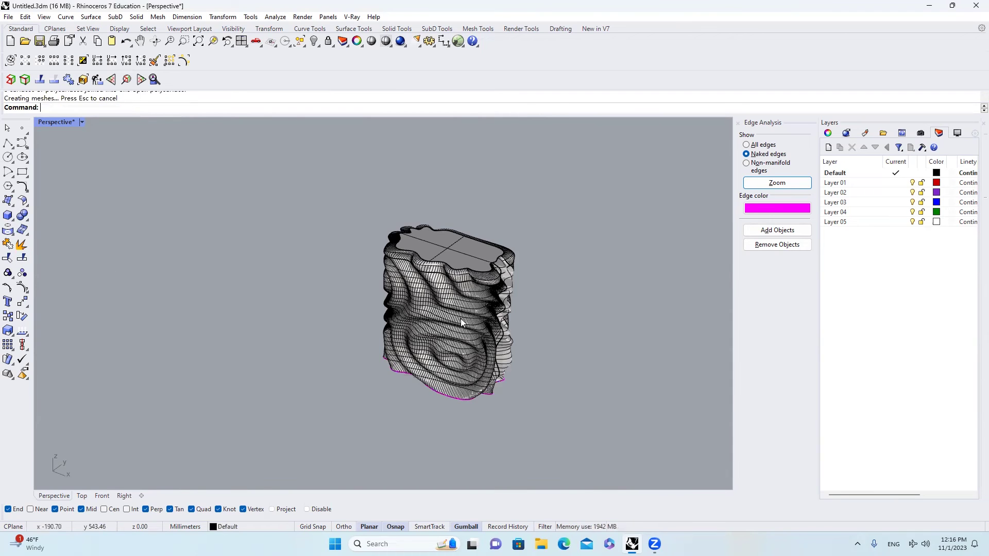
Step: Rotate the joined vessel upside down with the gumball so the planar cap becomes its base
{"action": "left_click", "coordinate": [425, 339]}
{"action": "left_click_drag", "start_coordinate": [425, 339], "coordinate": [559, 283]}
{"action": "right_click_drag", "start_coordinate": [547, 289], "coordinate": [542, 298]}
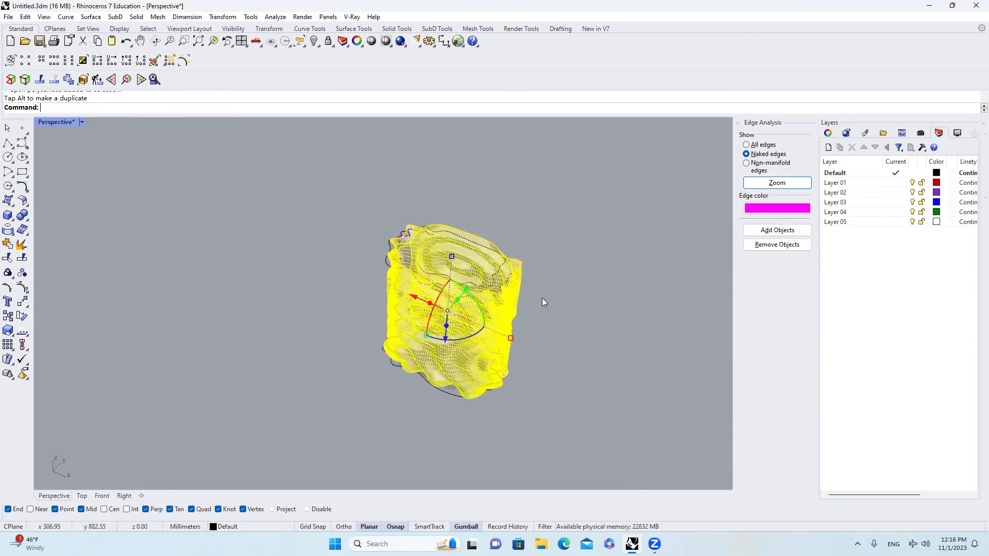
{"action": "left_click", "coordinate": [547, 293]}
Step: Select all the leftover border curves and remove them from view
{"action": "scroll", "coordinate": [547, 291], "scroll_direction": "up", "scroll_amount": 6}
{"action": "left_click", "coordinate": [466, 313]}
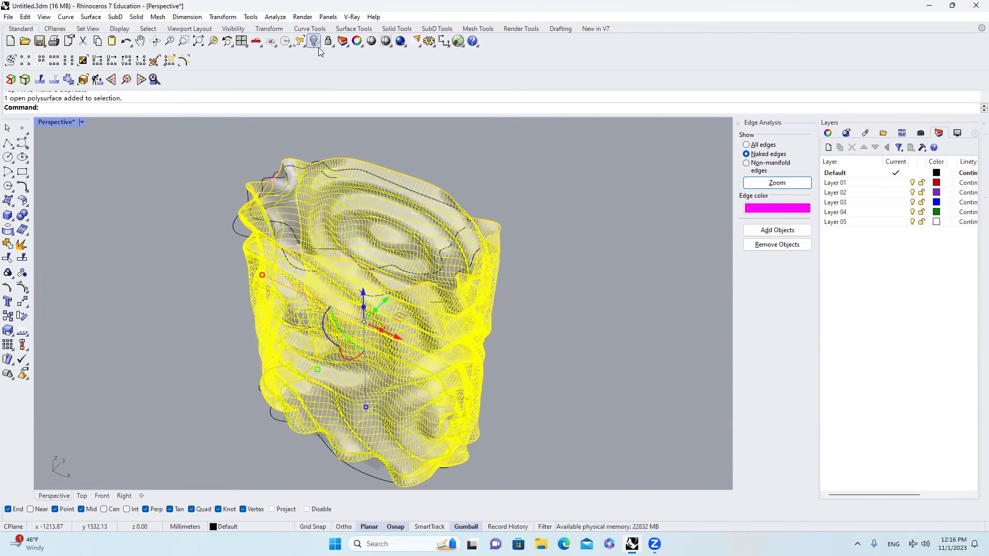
{"action": "left_click", "coordinate": [318, 47]}
{"action": "left_click", "coordinate": [368, 62]}
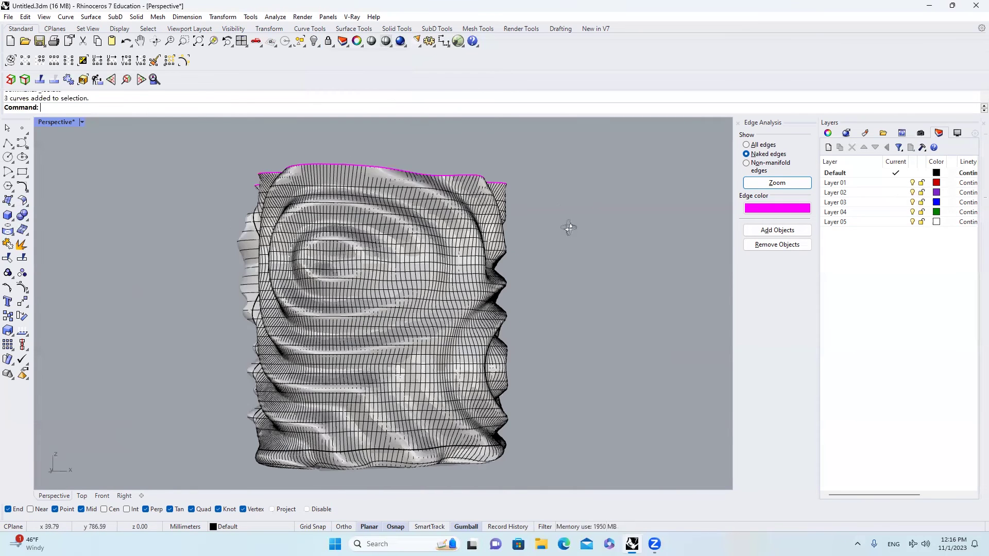
Step: Copy the vessel polysurface in place and scale the copy uniformly inward to form an inner shell, undoing the extra gumball move
{"action": "right_click_drag", "start_coordinate": [486, 299], "coordinate": [488, 246]}
{"action": "left_click", "coordinate": [473, 241]}
{"action": "scroll", "coordinate": [487, 246], "scroll_direction": "down", "scroll_amount": 2}
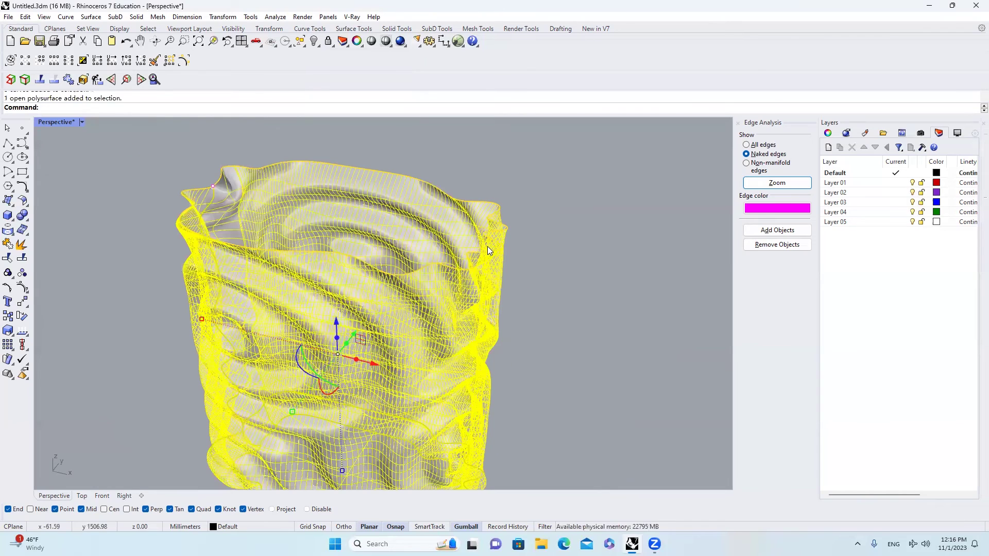
{"action": "left_click", "coordinate": [100, 494]}
{"action": "key", "text": "ctrl+c"}
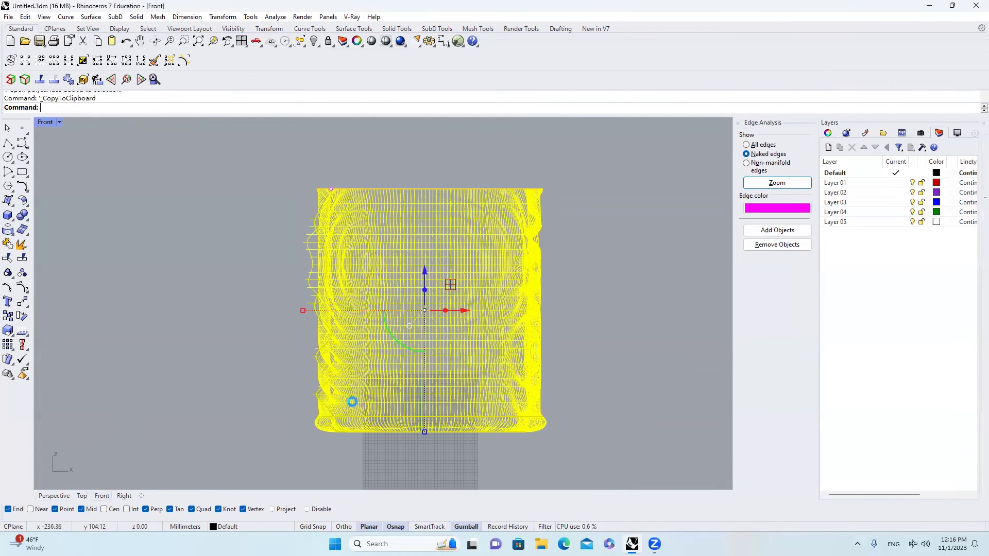
{"action": "key", "text": "ctrl+v"}
{"action": "scroll", "coordinate": [423, 439], "scroll_direction": "up", "scroll_amount": 1}
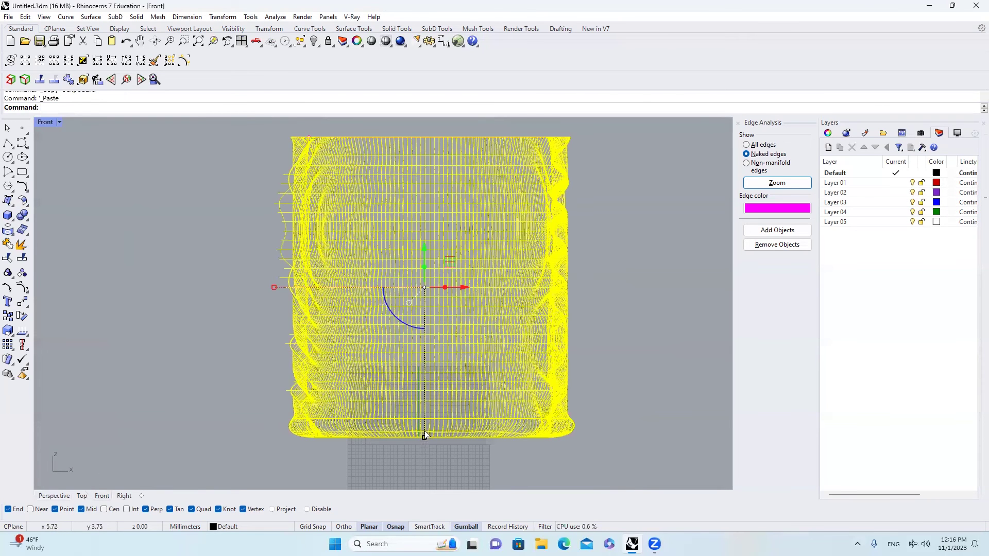
{"action": "left_click_drag", "start_coordinate": [426, 425], "coordinate": [425, 421]}
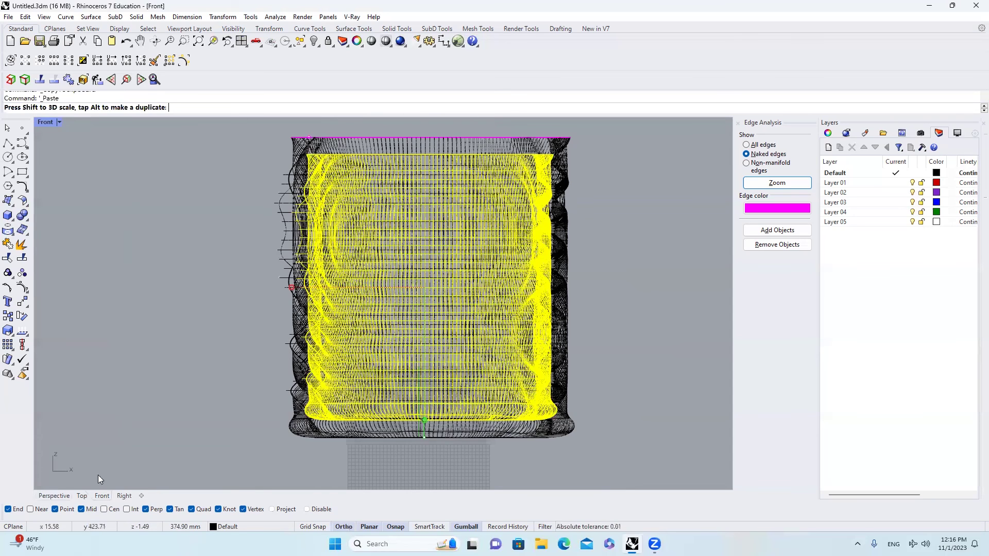
{"action": "key", "text": "ctrl+z"}
Step: Scale the inner vessel copy along its vertical axis so its open rim rises to the outer rim's level
{"action": "key", "text": "ctrl+F4"}
{"action": "scroll", "coordinate": [489, 238], "scroll_direction": "up", "scroll_amount": 3}
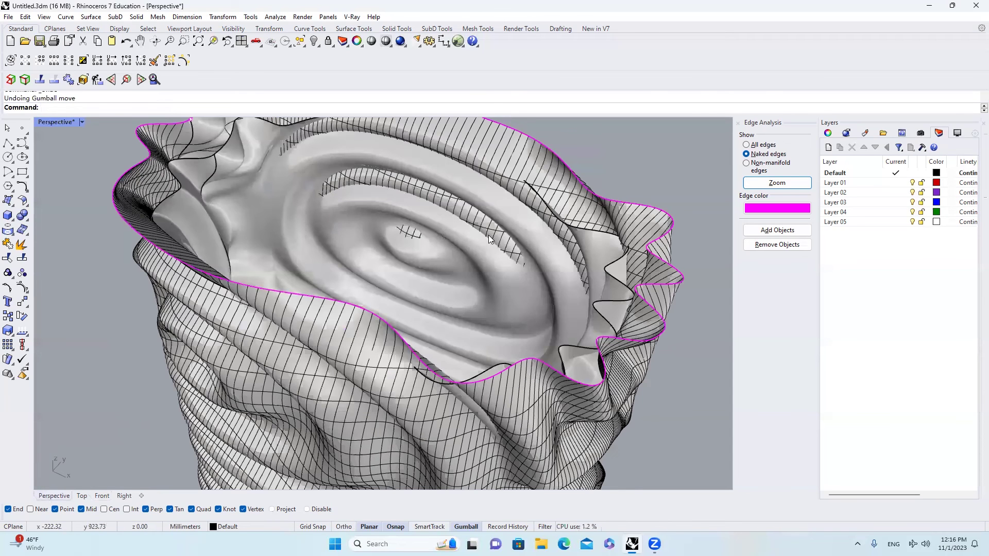
{"action": "right_click_drag", "start_coordinate": [383, 228], "coordinate": [443, 226]}
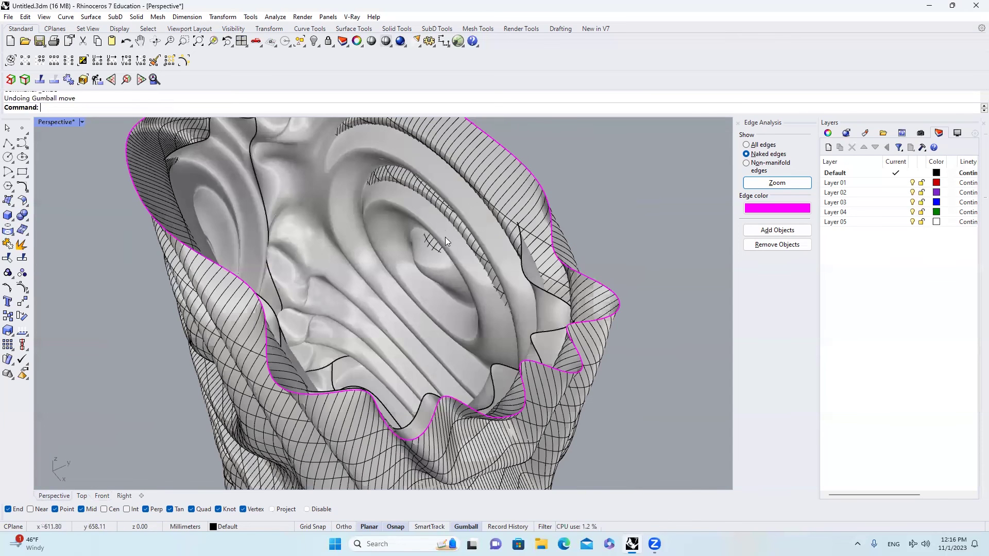
{"action": "left_click", "coordinate": [445, 237]}
{"action": "scroll", "coordinate": [445, 237], "scroll_direction": "down", "scroll_amount": 5}
{"action": "right_click_drag", "start_coordinate": [479, 264], "coordinate": [441, 211]}
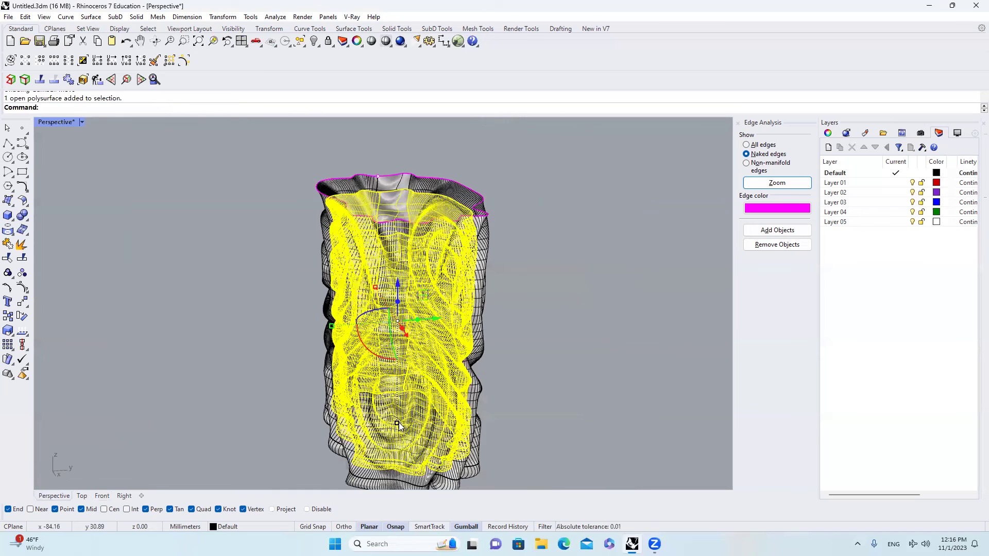
{"action": "left_click_drag", "start_coordinate": [399, 423], "coordinate": [398, 434]}
{"action": "left_click", "coordinate": [508, 376]}
{"action": "right_click_drag", "start_coordinate": [508, 376], "coordinate": [378, 424]}
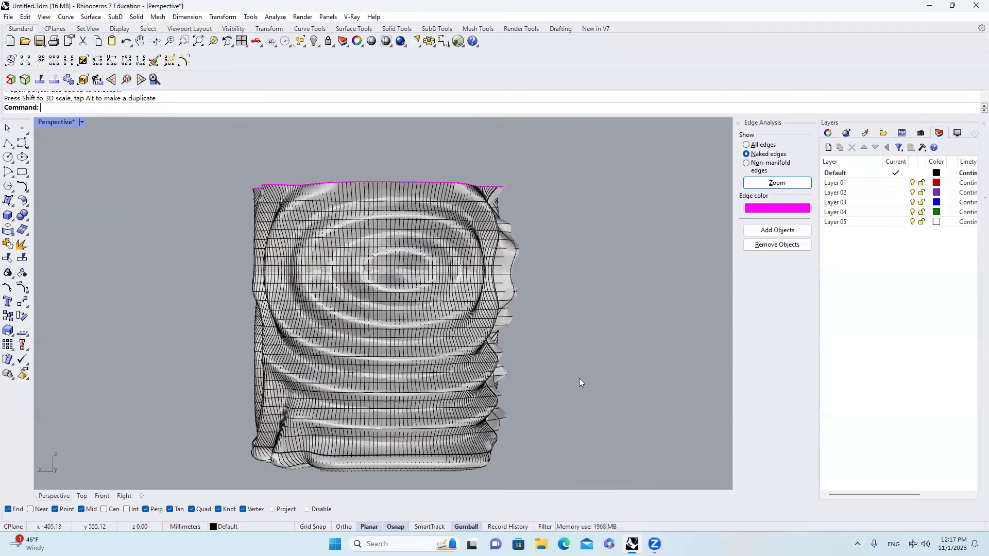
Step: Blend the inner shell's rim edge to the outer vessel's rim edge with BlendSrf, using Tangency on both edges
{"action": "right_click_drag", "start_coordinate": [579, 383], "coordinate": [514, 362]}
{"action": "scroll", "coordinate": [458, 247], "scroll_direction": "up", "scroll_amount": 5}
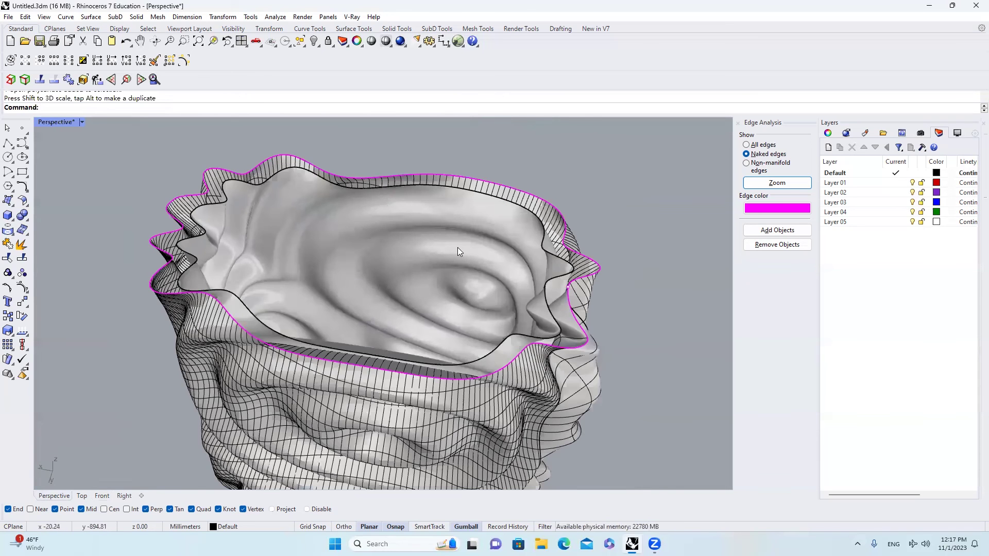
{"action": "type", "text": "BlendSrf"}
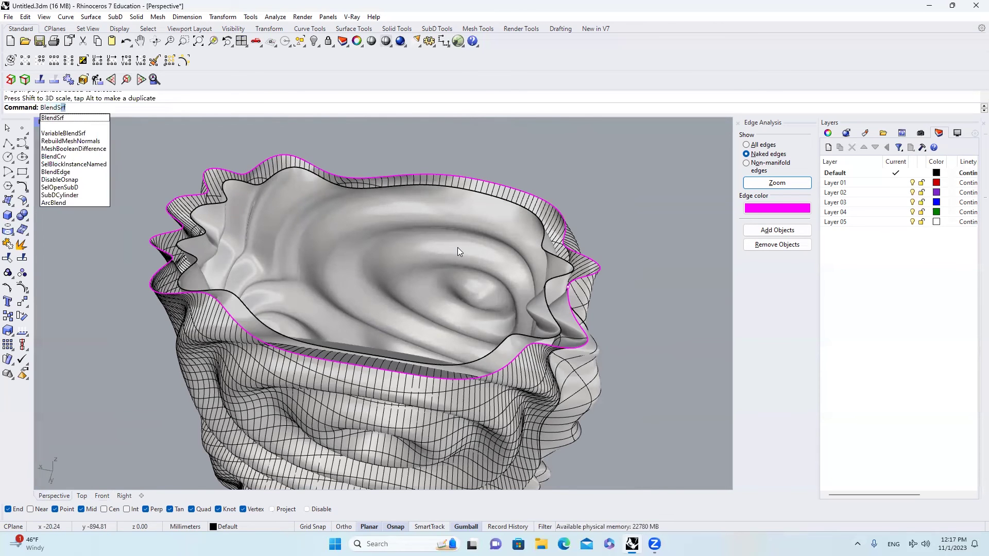
{"action": "key", "text": "Return"}
{"action": "right_click_drag", "start_coordinate": [505, 325], "coordinate": [710, 346]}
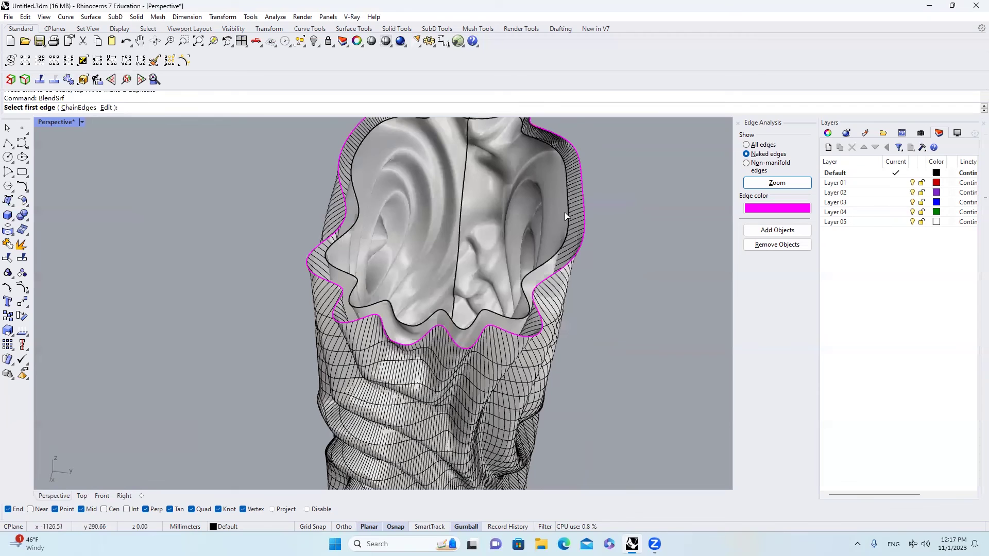
{"action": "left_click", "coordinate": [569, 210]}
{"action": "left_click", "coordinate": [585, 215]}
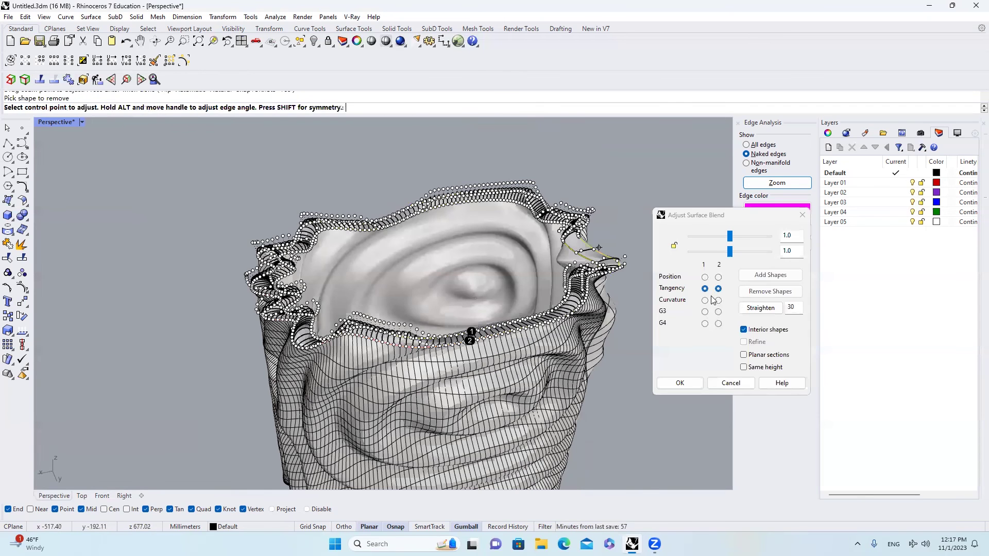
{"action": "left_click", "coordinate": [683, 383]}
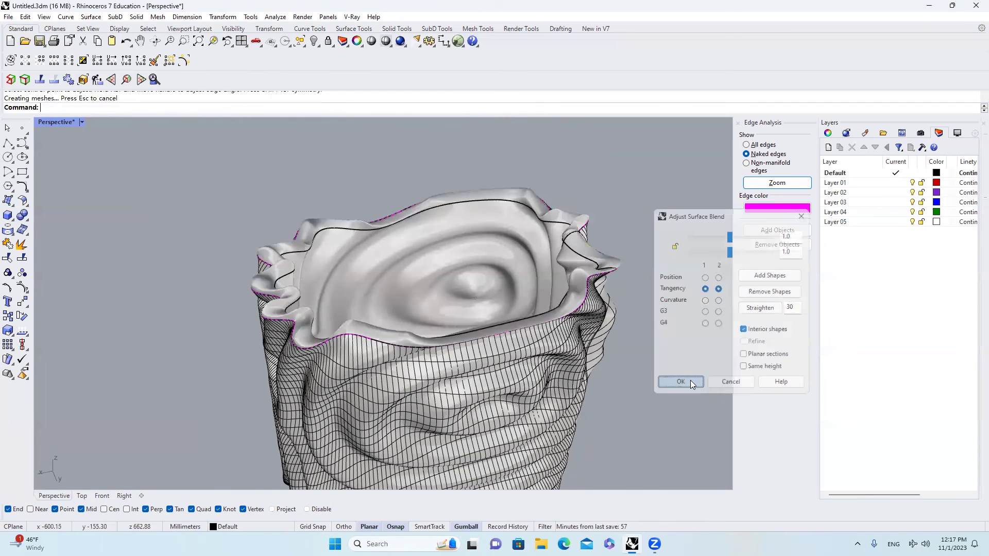
Step: Join the outer vessel, the inner shell and the rim blend surface into one polysurface
{"action": "right_click_drag", "start_coordinate": [642, 358], "coordinate": [518, 248]}
{"action": "scroll", "coordinate": [487, 208], "scroll_direction": "down", "scroll_amount": 7}
{"action": "right_click_drag", "start_coordinate": [487, 208], "coordinate": [457, 175]}
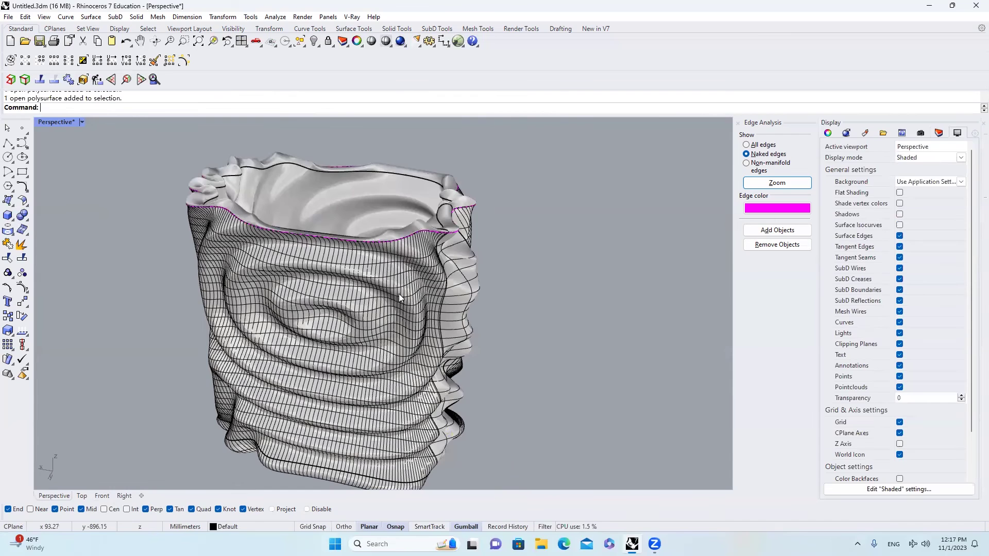
{"action": "left_click", "coordinate": [399, 293]}
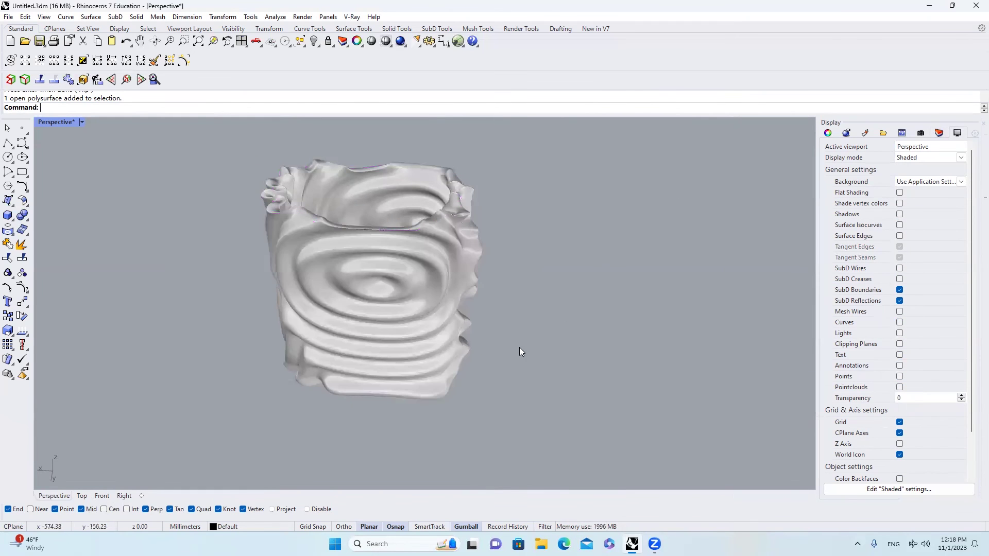
{"action": "left_click_drag", "start_coordinate": [557, 410], "coordinate": [412, 240]}
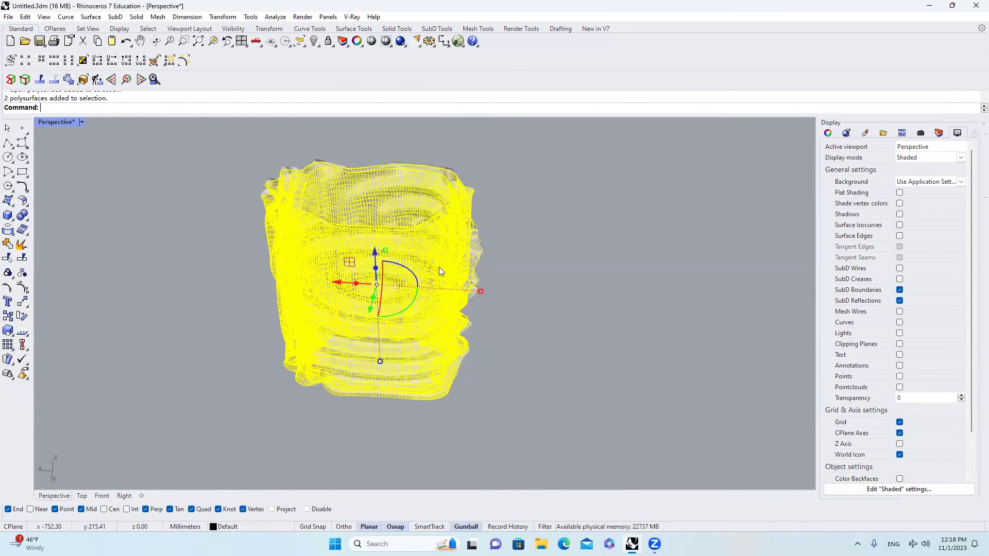
{"action": "left_click_drag", "start_coordinate": [510, 398], "coordinate": [413, 233]}
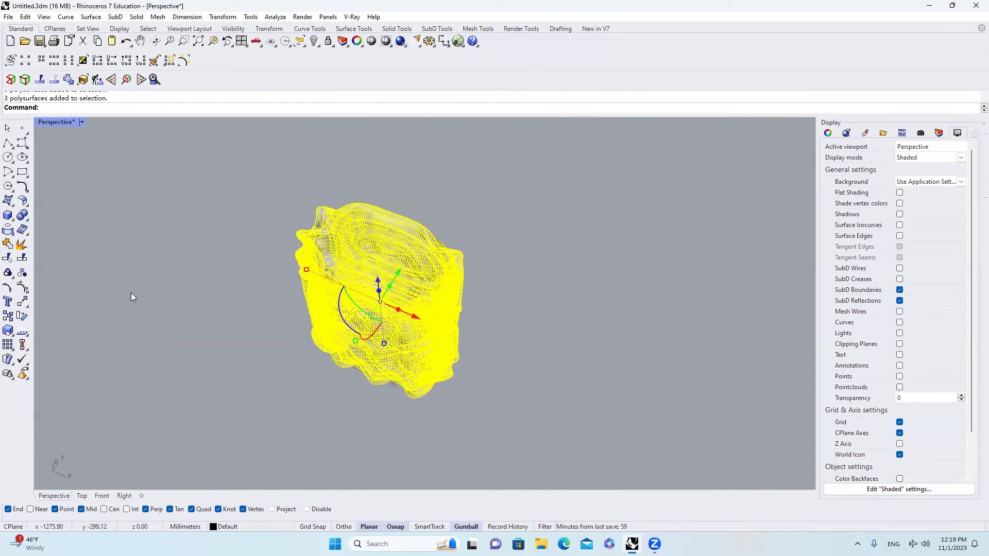
{"action": "left_click", "coordinate": [8, 244]}
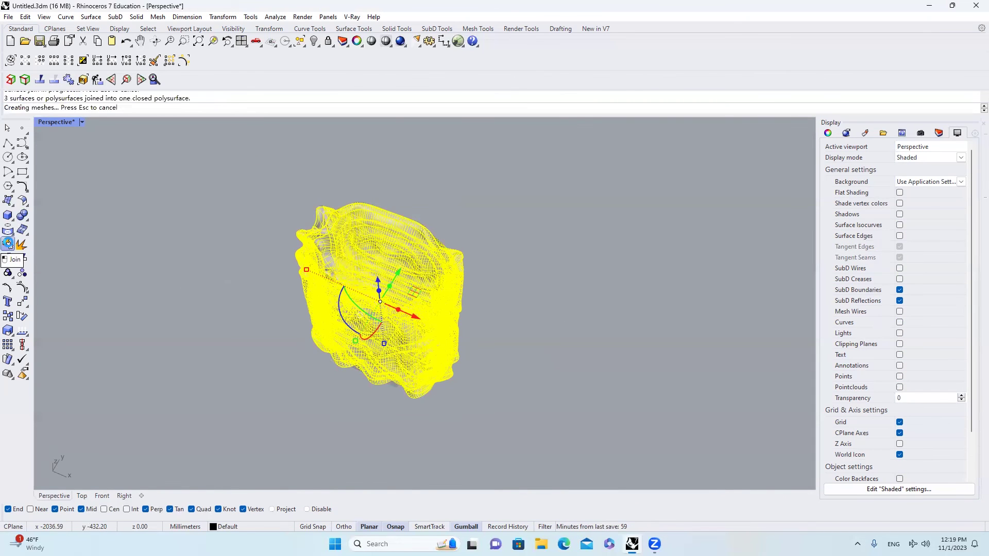
Step: Select the joined vessel and apply the EMap environment-map surface analysis to it
{"action": "left_click", "coordinate": [391, 241]}
{"action": "scroll", "coordinate": [392, 232], "scroll_direction": "up", "scroll_amount": 2}
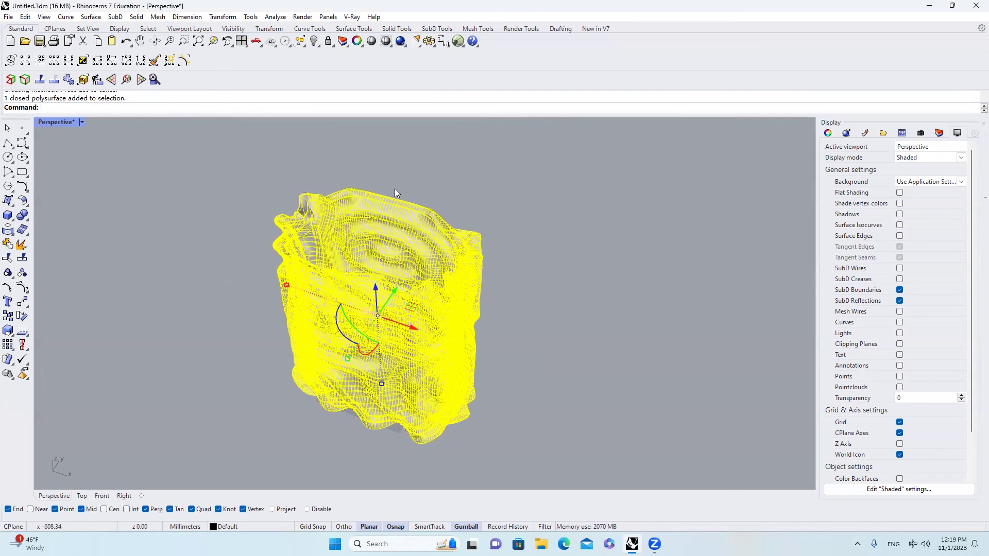
{"action": "key", "text": "Escape"}
{"action": "left_click", "coordinate": [425, 226]}
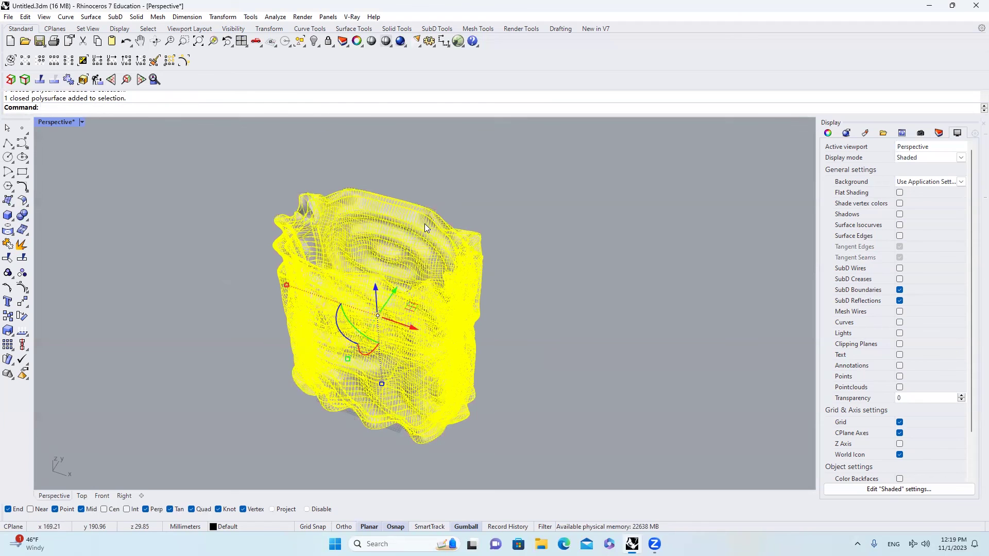
{"action": "type", "text": "EMap"}
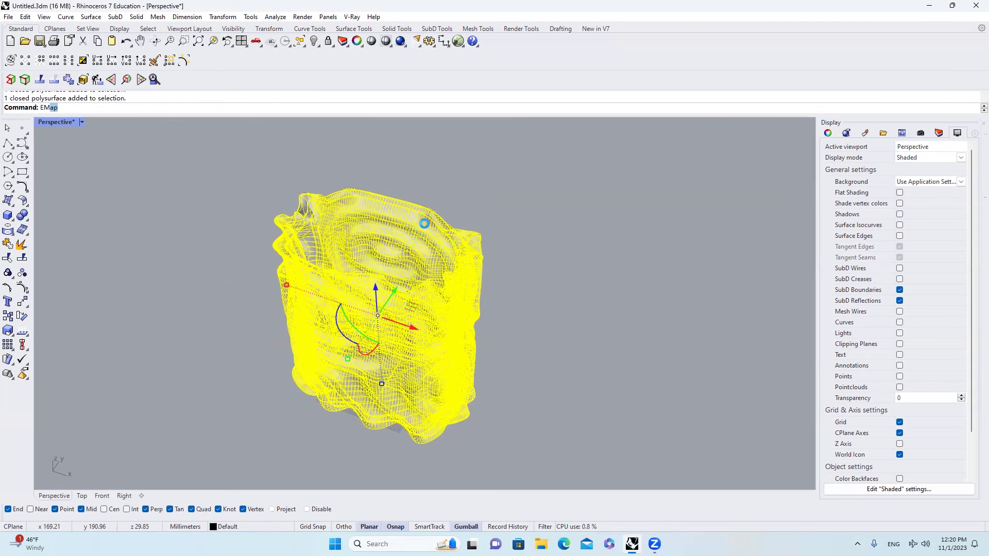
{"action": "key", "text": "Return"}
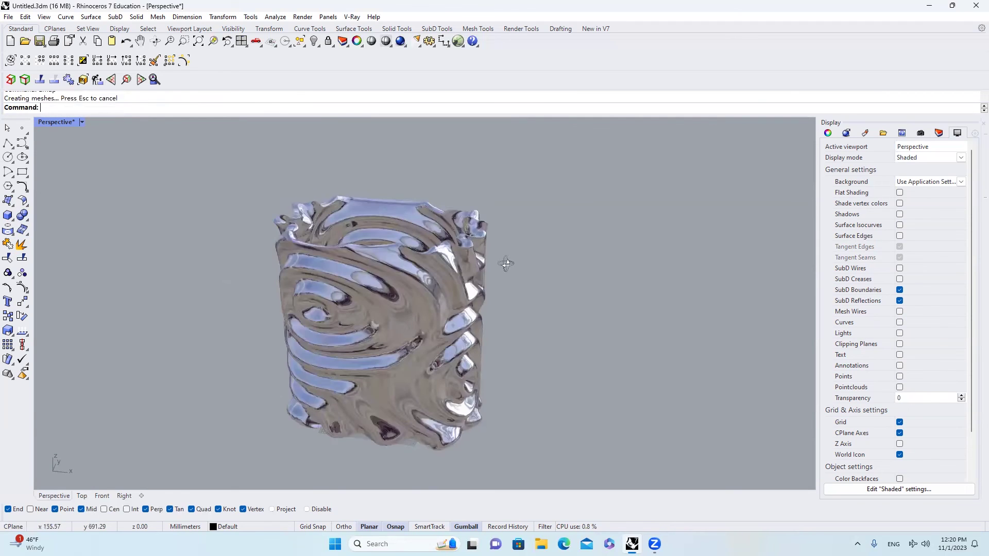
Step: Examine the environment-map reflections on the vessel's rippled walls and rim from several sides, both close up and as a whole
{"action": "right_click_drag", "start_coordinate": [506, 264], "coordinate": [321, 254]}
{"action": "scroll", "coordinate": [320, 255], "scroll_direction": "up", "scroll_amount": 8}
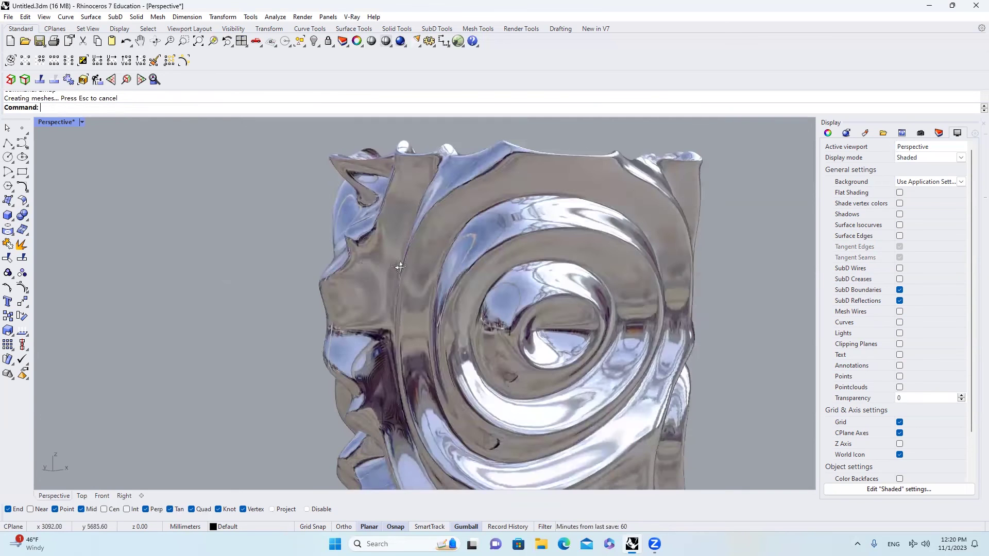
{"action": "right_click_drag", "start_coordinate": [400, 266], "coordinate": [594, 227]}
{"action": "scroll", "coordinate": [567, 249], "scroll_direction": "down", "scroll_amount": 5}
{"action": "scroll", "coordinate": [600, 252], "scroll_direction": "up", "scroll_amount": 5}
{"action": "scroll", "coordinate": [603, 251], "scroll_direction": "down", "scroll_amount": 5}
{"action": "scroll", "coordinate": [389, 249], "scroll_direction": "up", "scroll_amount": 4}
{"action": "scroll", "coordinate": [261, 213], "scroll_direction": "down", "scroll_amount": 4}
{"action": "scroll", "coordinate": [330, 239], "scroll_direction": "up", "scroll_amount": 3}
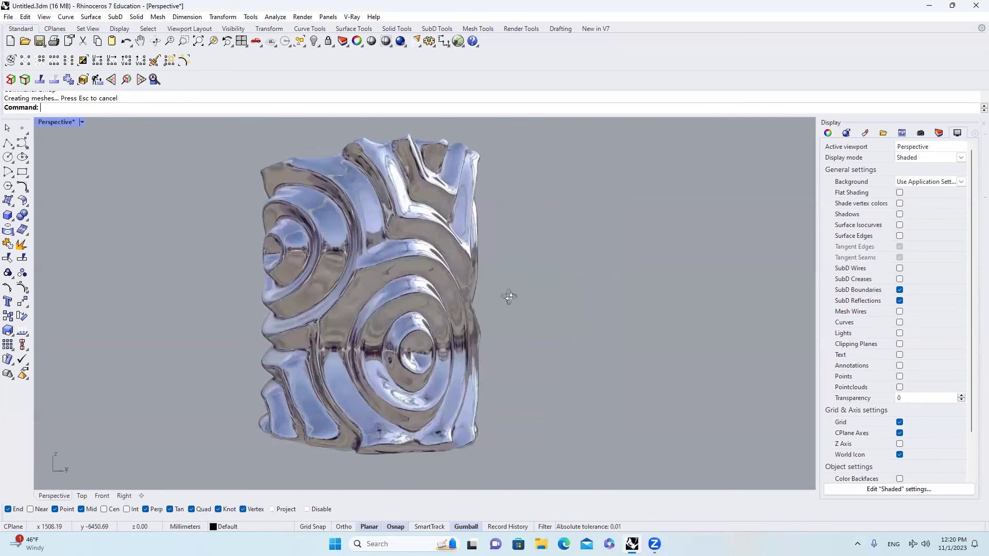